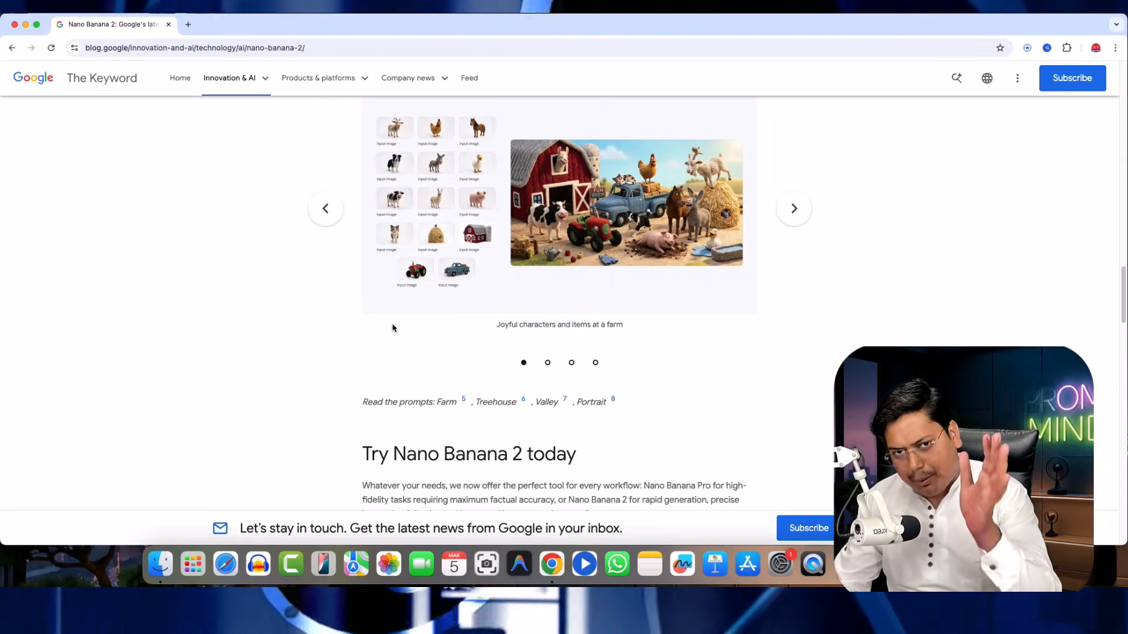
Step: Browse the Nano Banana 2 article's availability section and its carousel of example images
scroll(503, 353, "down", 10)
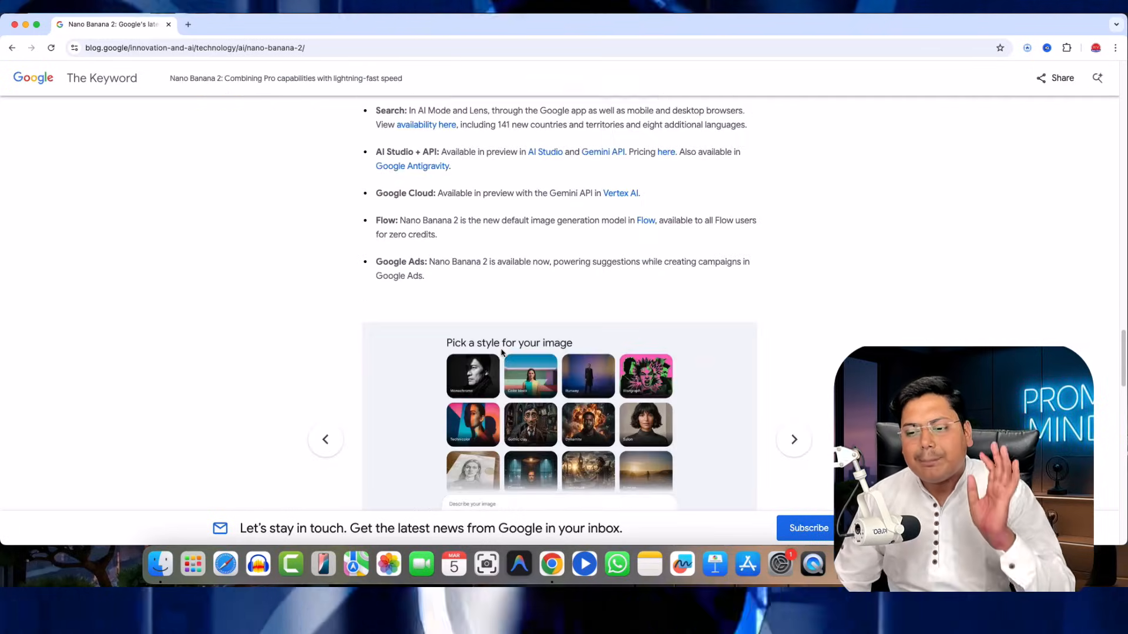
scroll(553, 383, "down", 3)
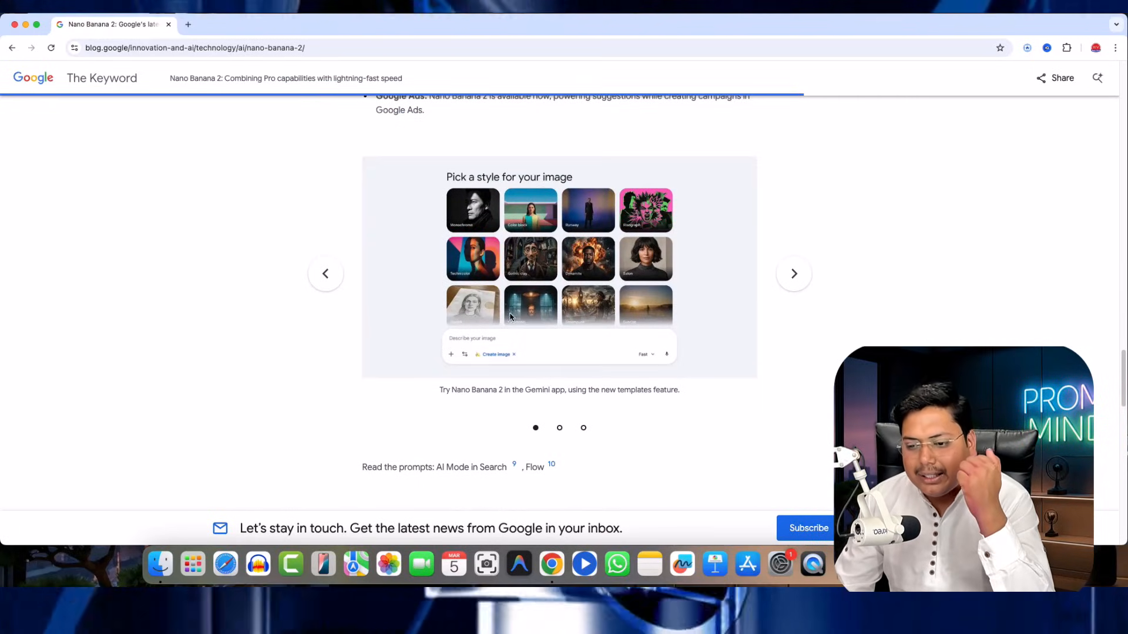
left_click(794, 275)
left_click(793, 273)
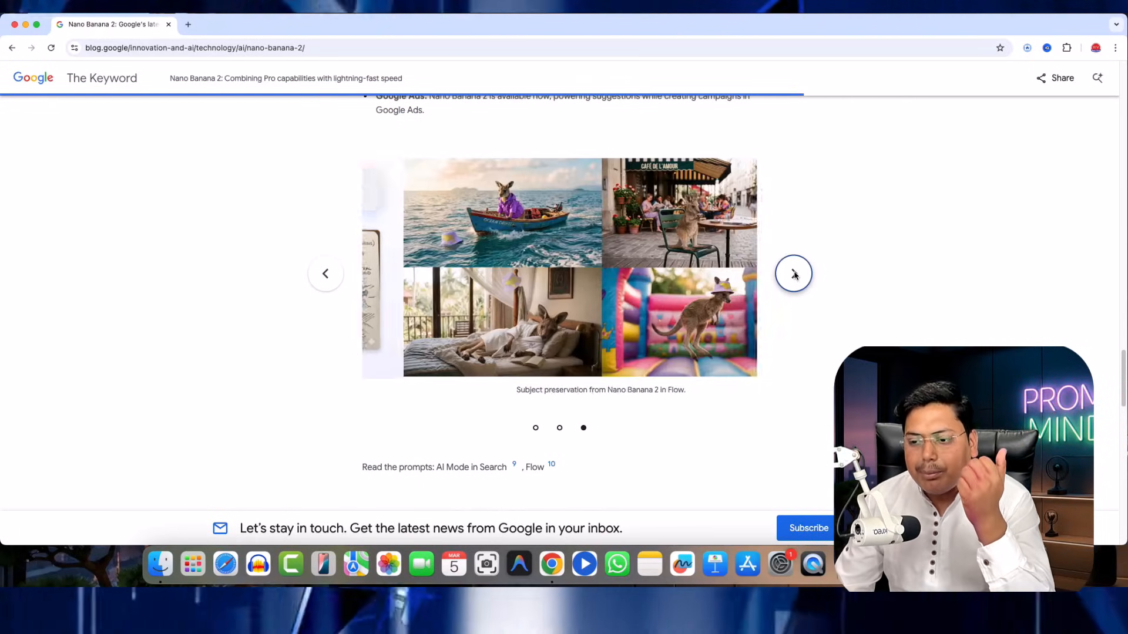
left_click(793, 274)
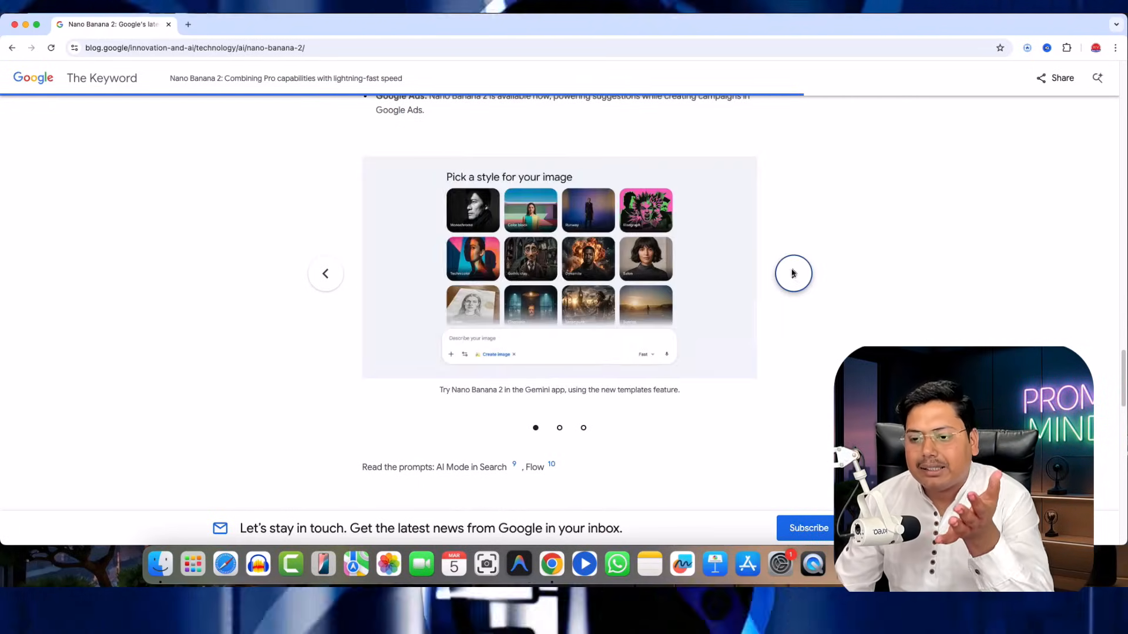
Step: Open X in a new browser tab and search it for "nano banana 2"
left_click(189, 25)
type("x")
key("Return")
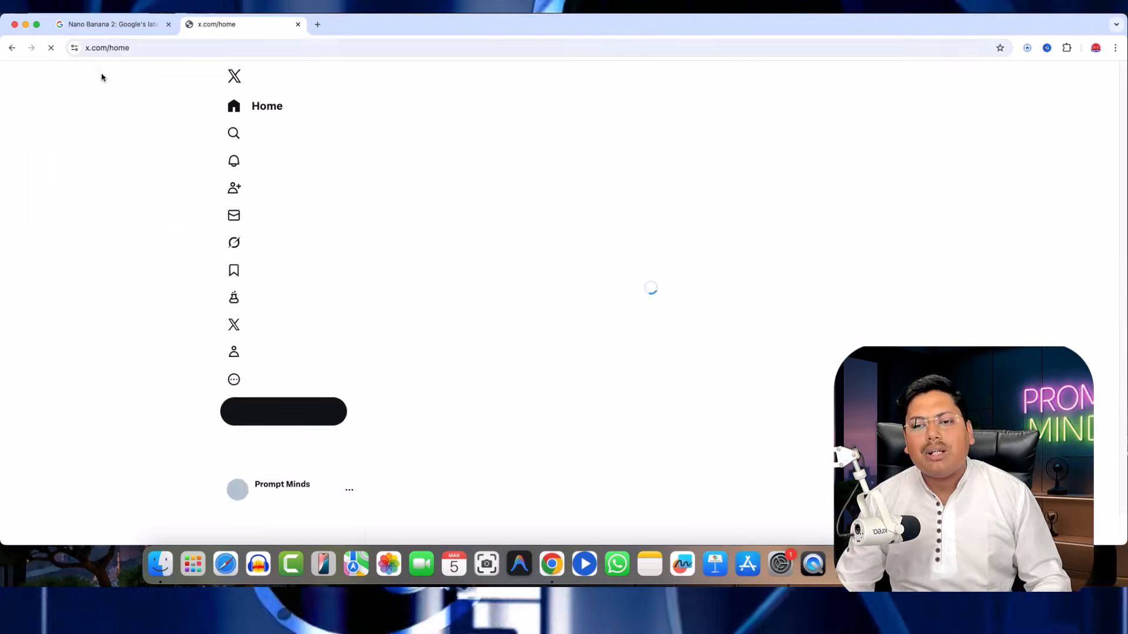
left_click(742, 75)
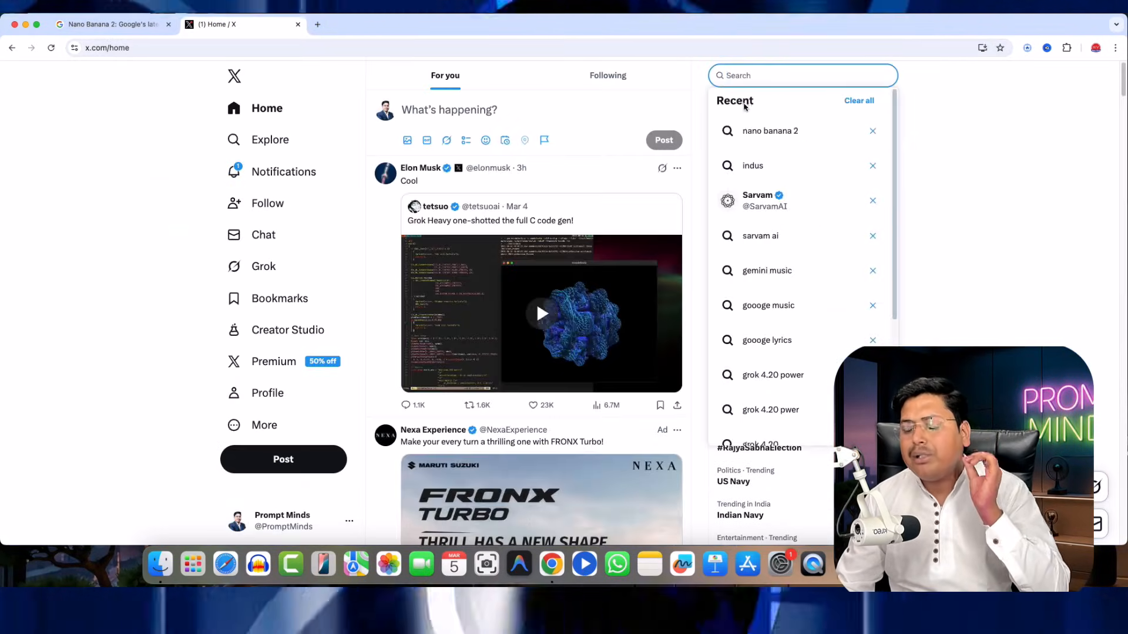
left_click(745, 130)
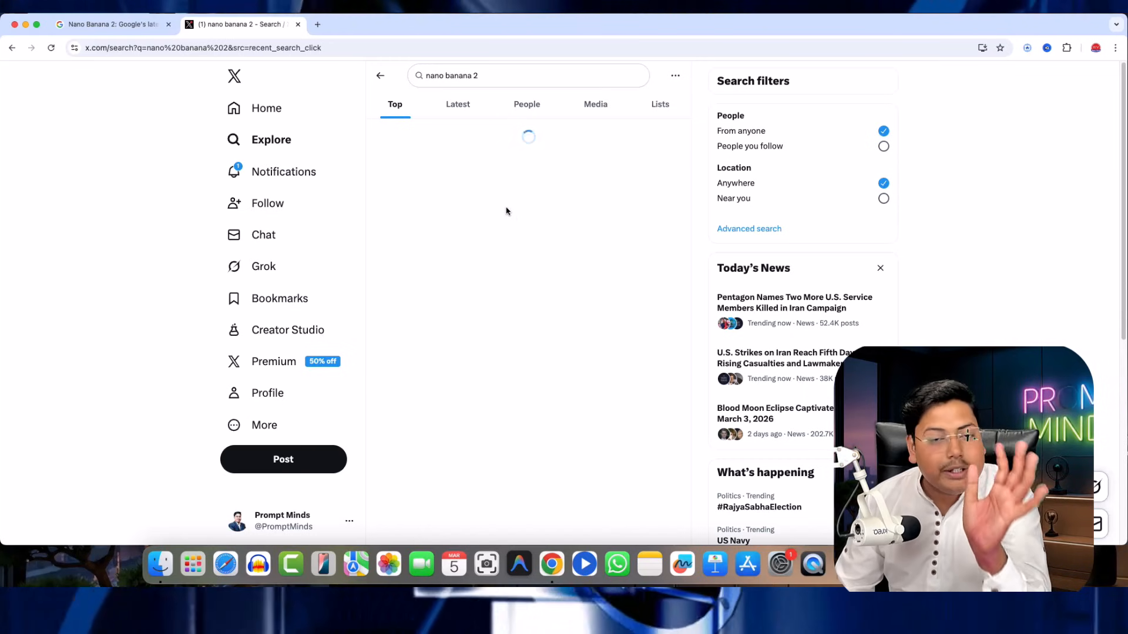
Step: View the photos in the Spanish post about a Nano Banana 2 prompt for professional portraits
scroll(496, 277, "down", 2)
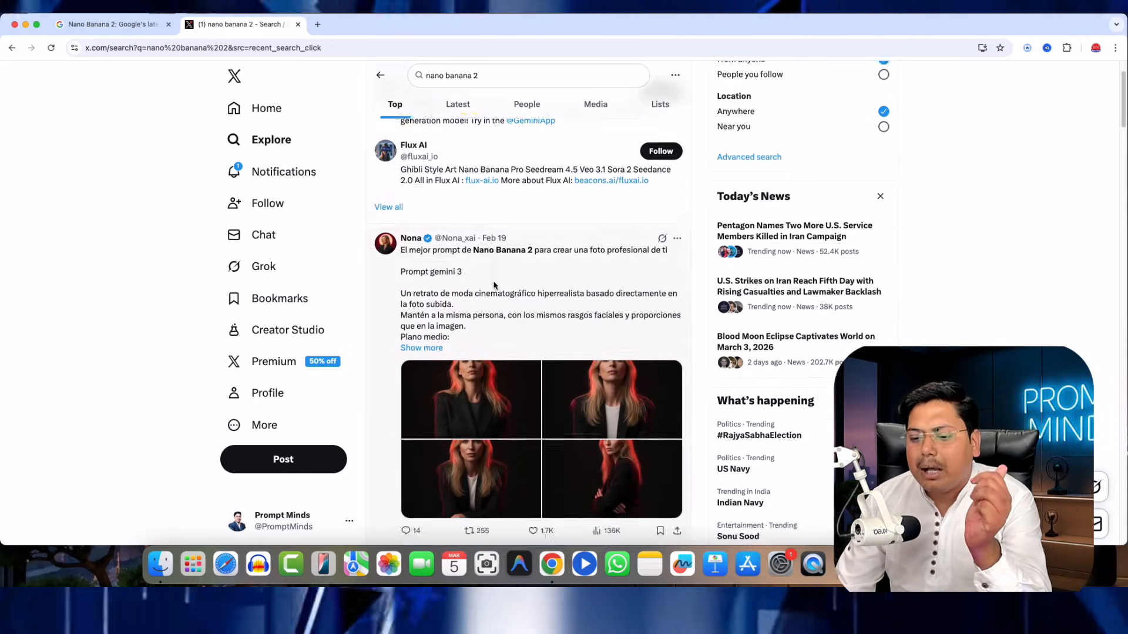
scroll(493, 286, "down", 3)
scroll(482, 276, "up", 2)
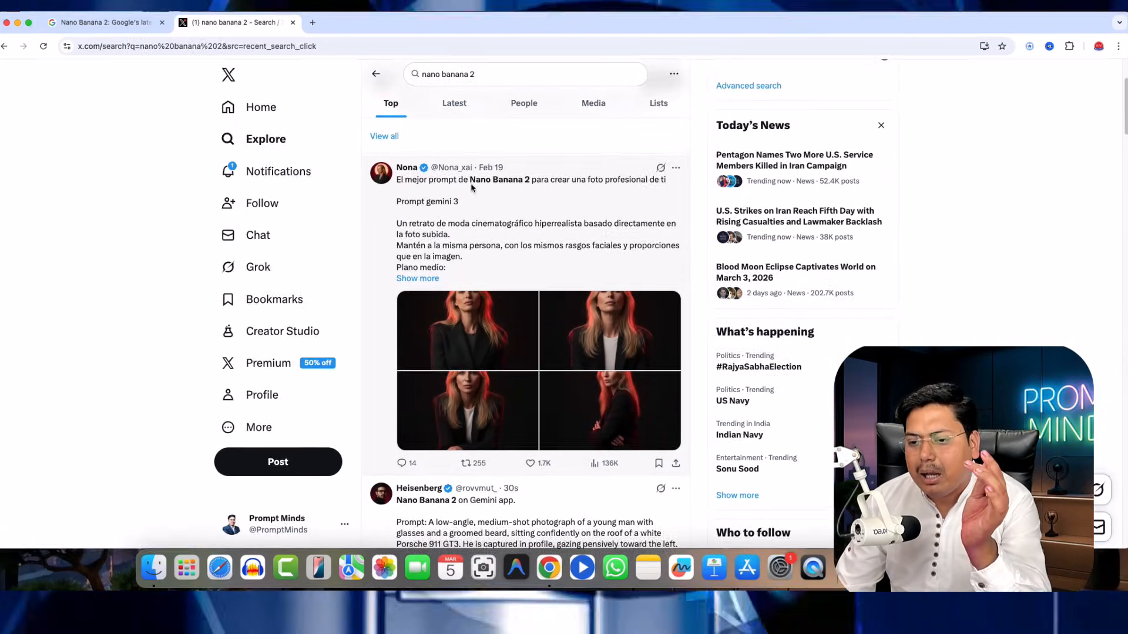
left_click_drag(471, 184, 540, 182)
left_click(441, 309)
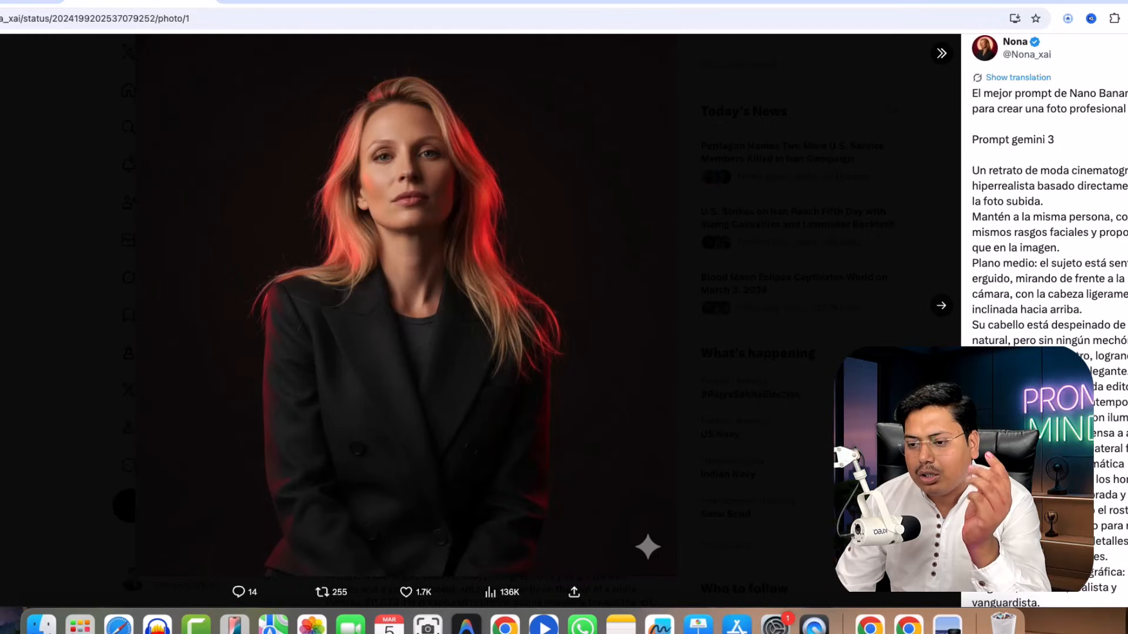
left_click(943, 306)
left_click(943, 306)
left_click(943, 306)
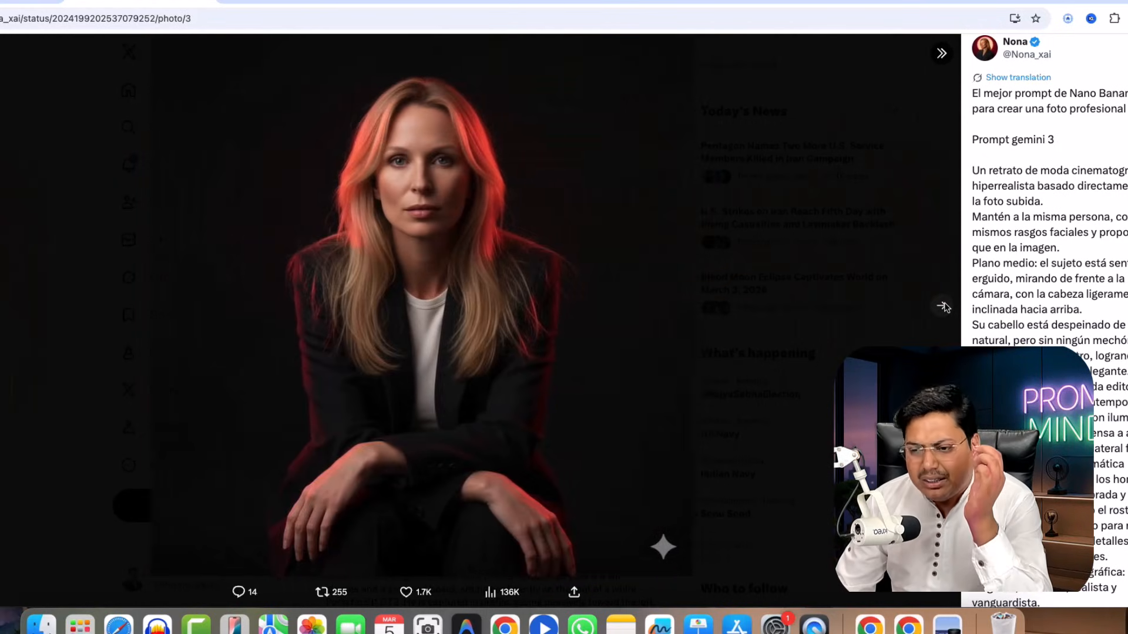
left_click(944, 304)
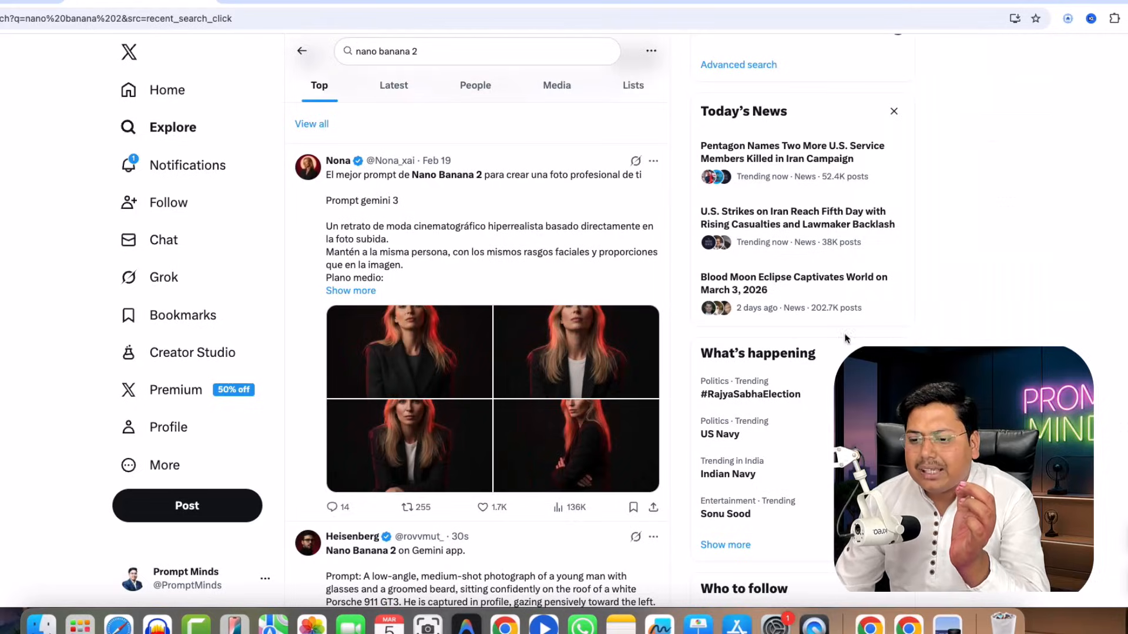
Step: View the enlarged image of the man sitting on a white Porsche in the search results
scroll(558, 415, "down", 7)
scroll(558, 418, "down", 2)
left_click(552, 376)
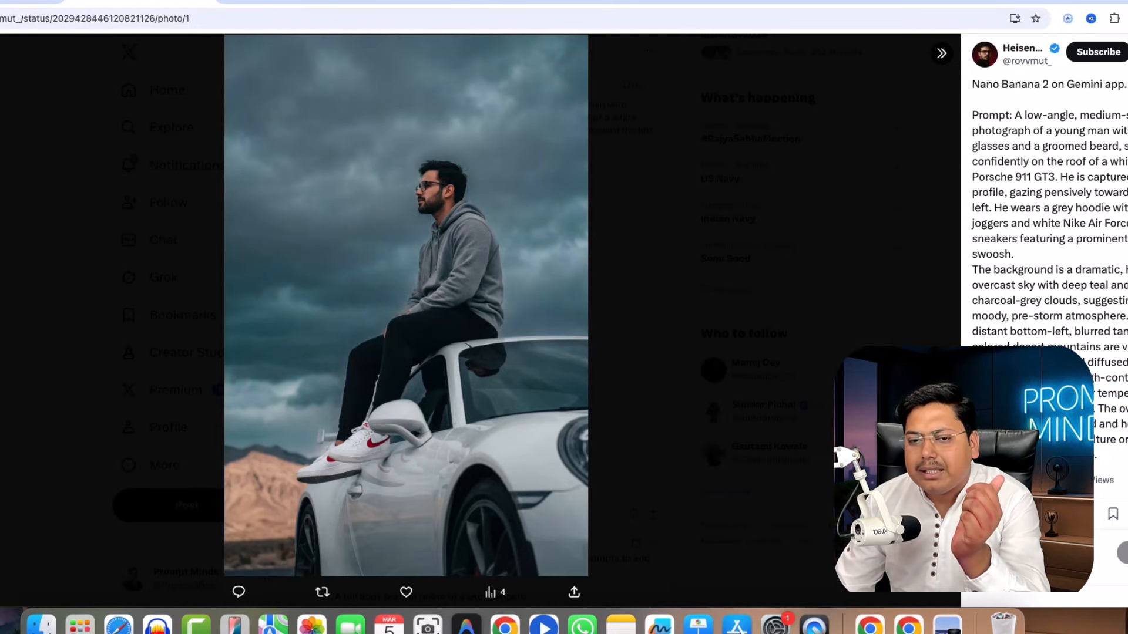
key("Escape")
Step: Compare the two enlarged snow leopard images in the Nano Banana 2 account's post
scroll(524, 373, "down", 6)
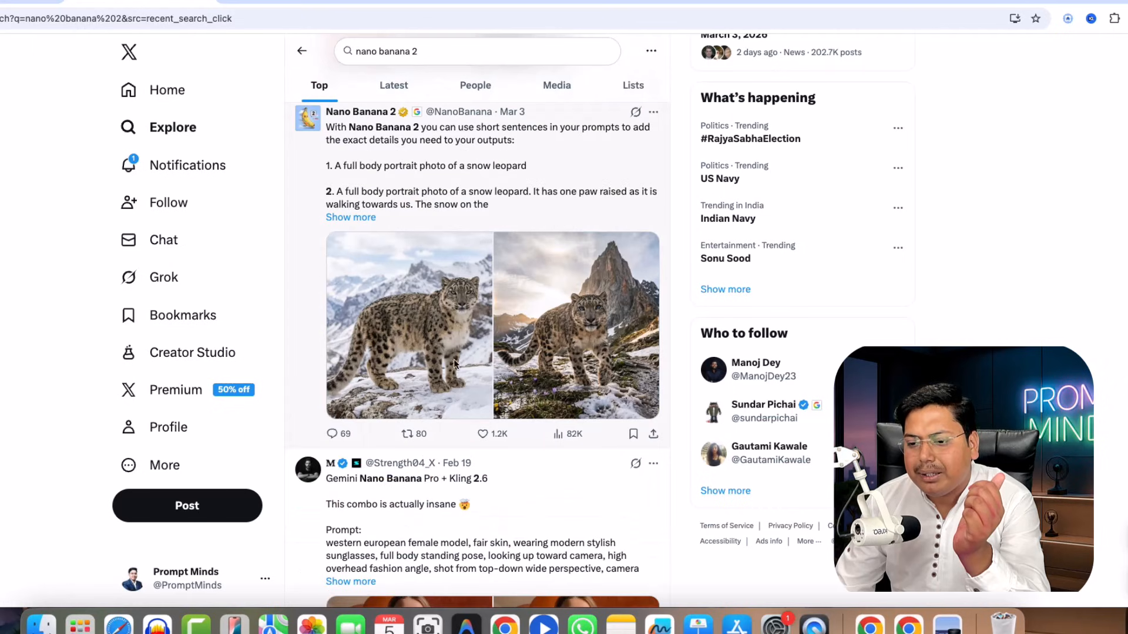
left_click(573, 321)
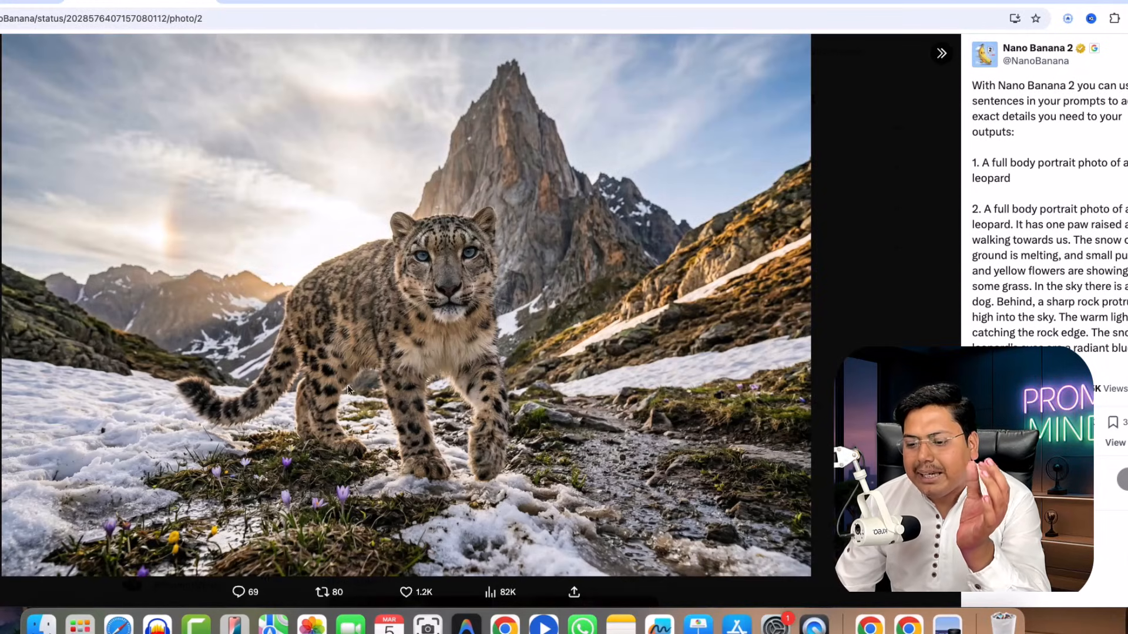
key("Left")
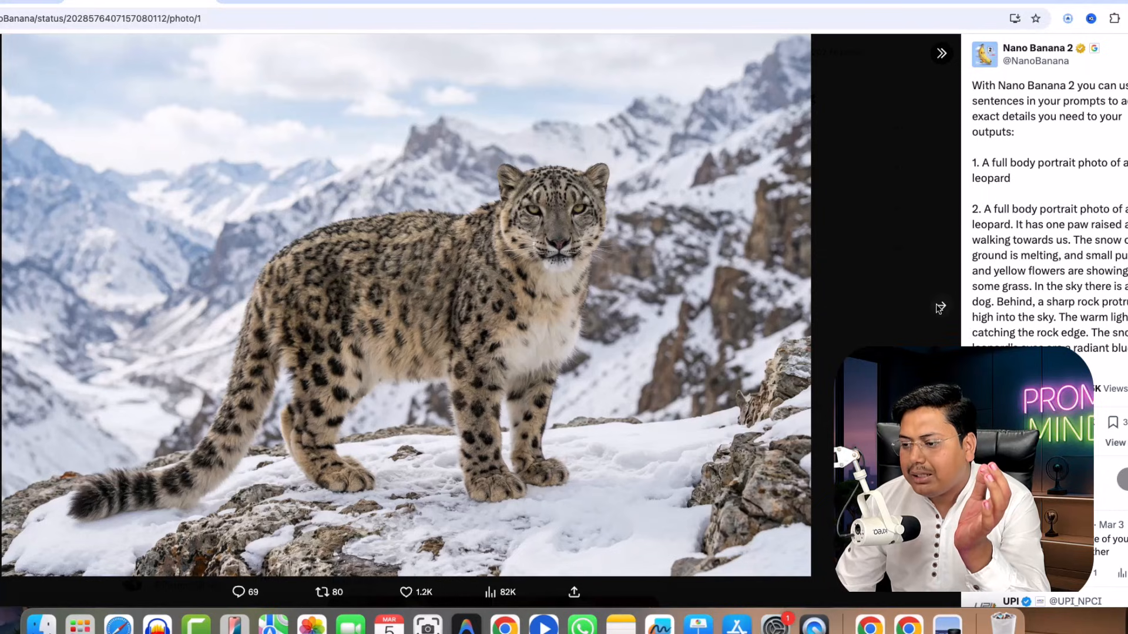
left_click(939, 307)
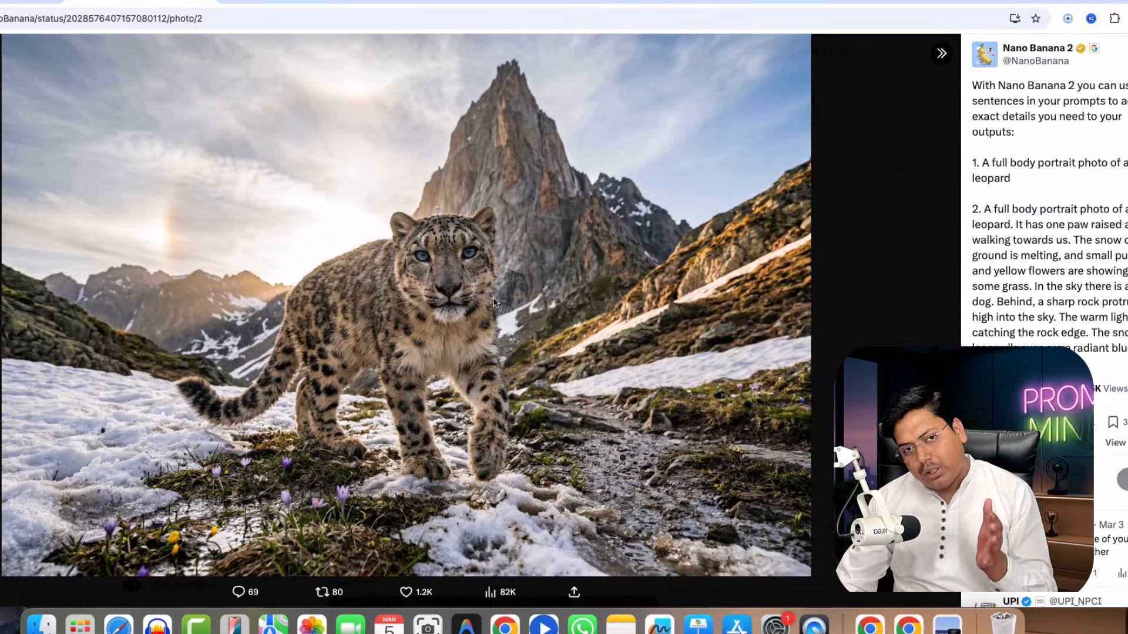
Step: Open gemini.google.com in a new browser tab
left_click(23, 1)
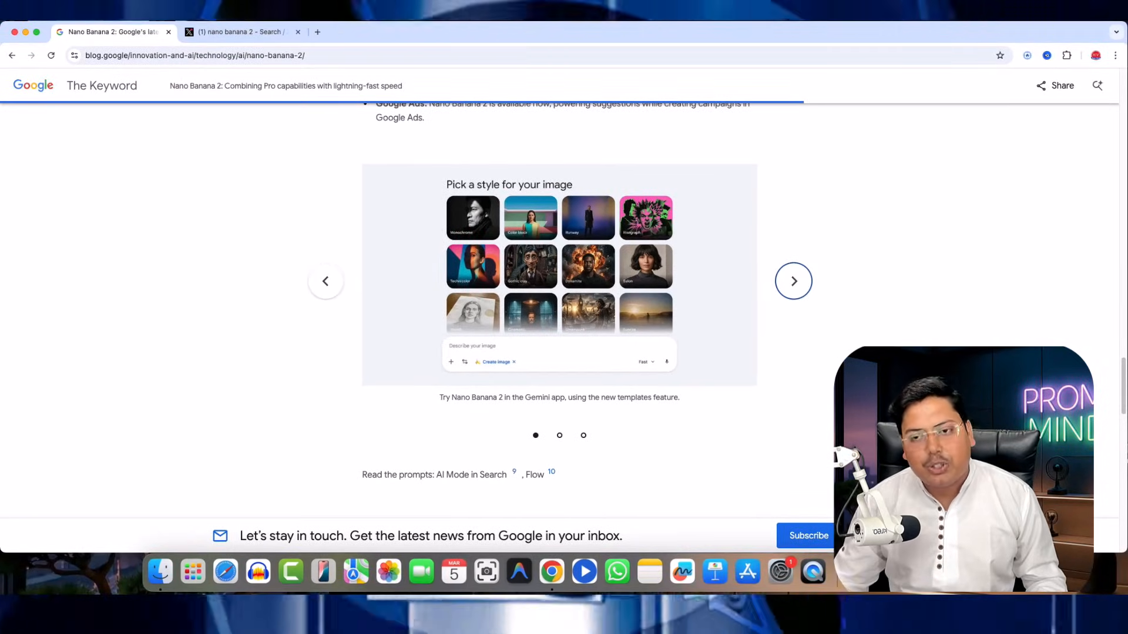
left_click(317, 33)
type("g")
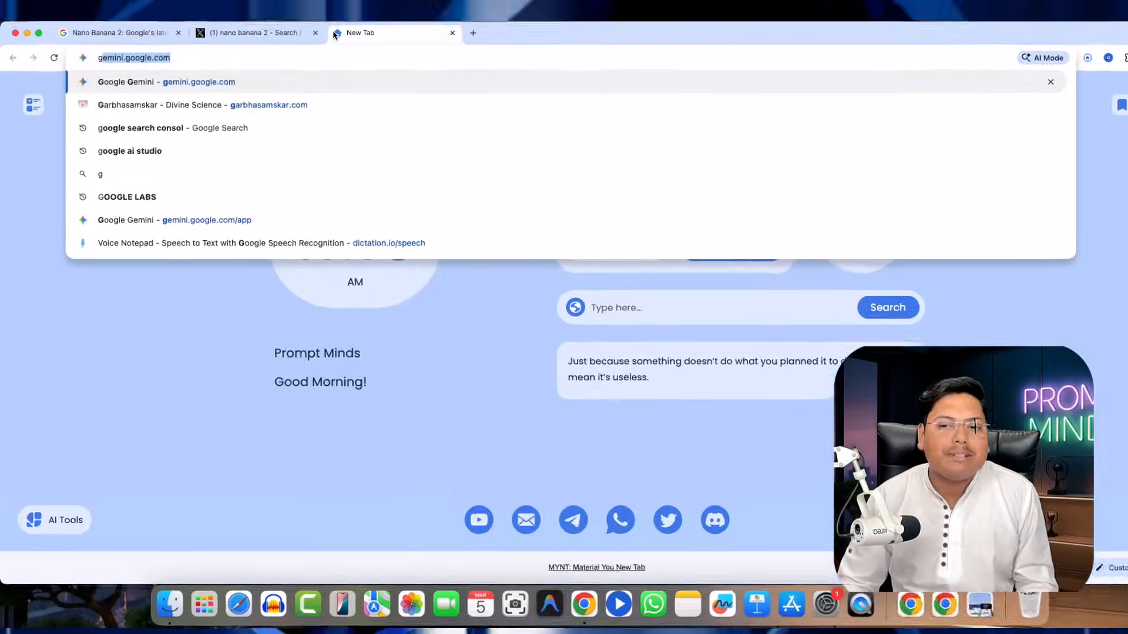
type("emini")
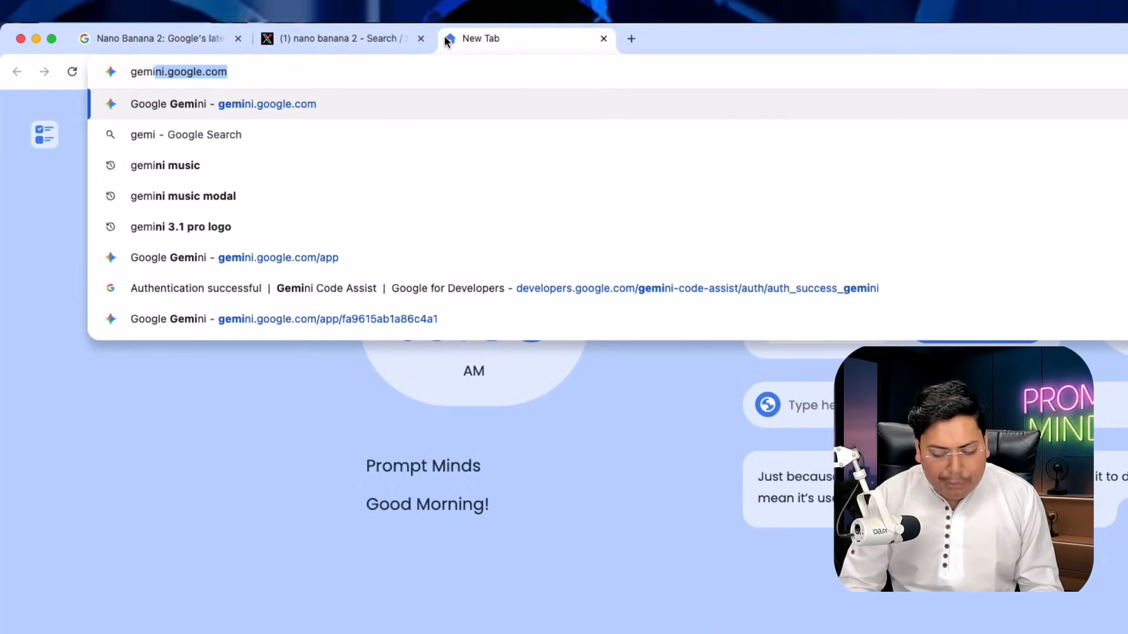
key("Return")
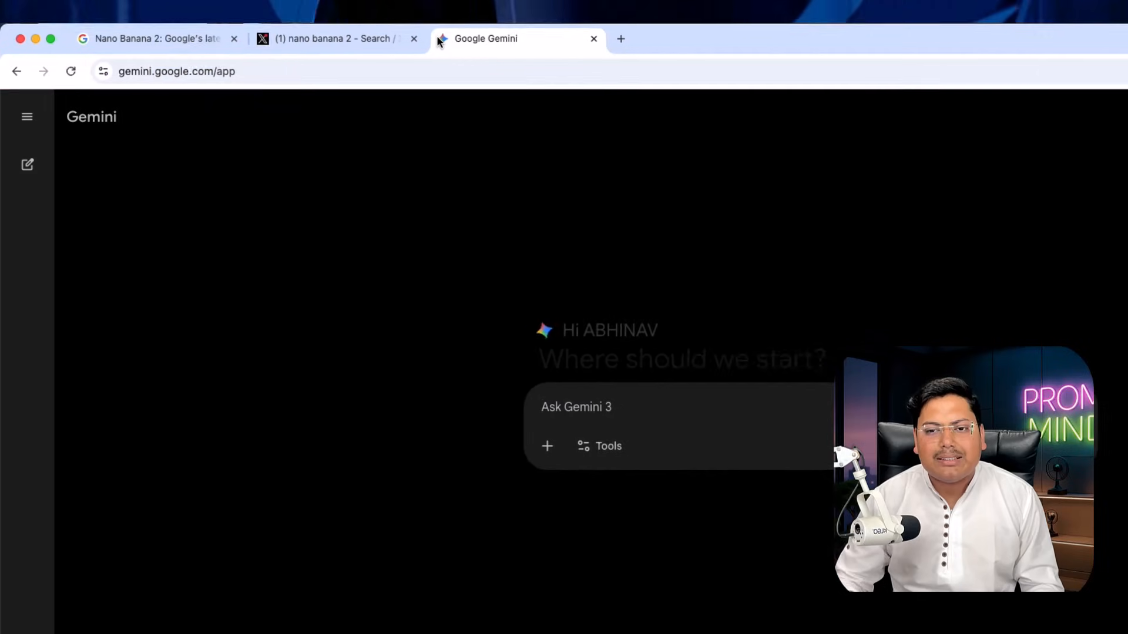
left_click(1098, 142)
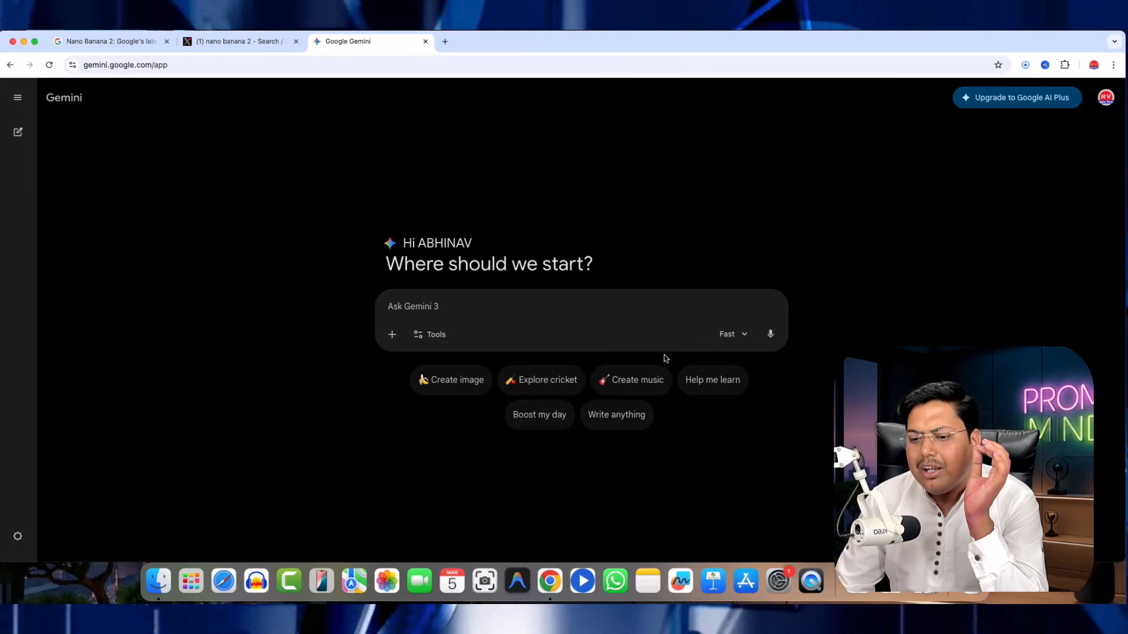
Step: Start image creation in Gemini and look through the available image style templates
left_click(447, 382)
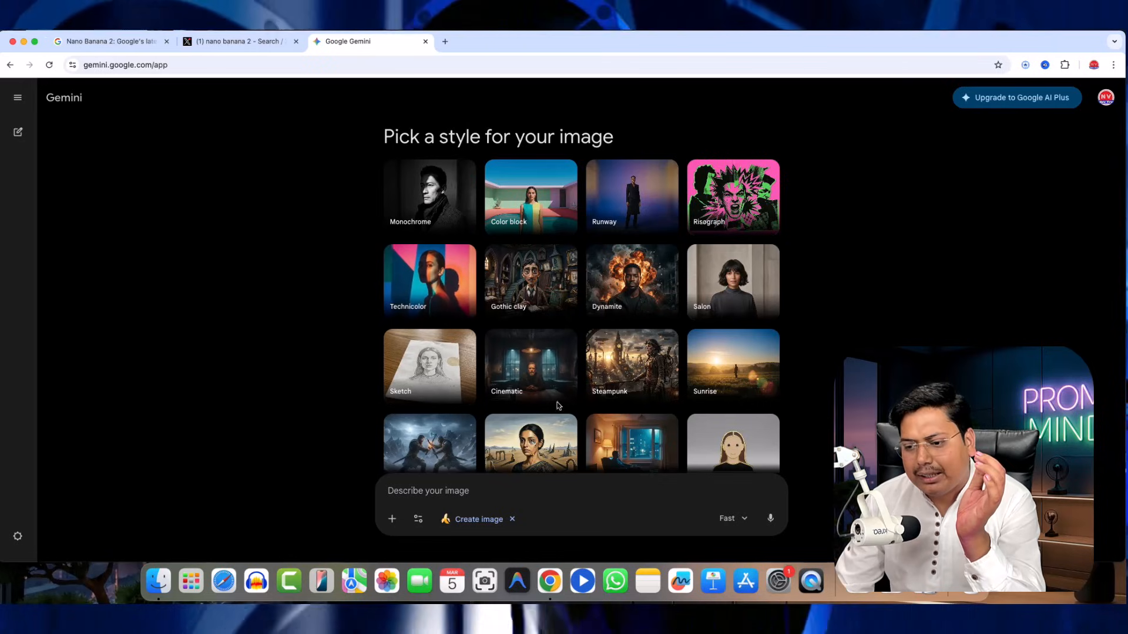
scroll(558, 405, "down", 3)
scroll(629, 379, "up", 3)
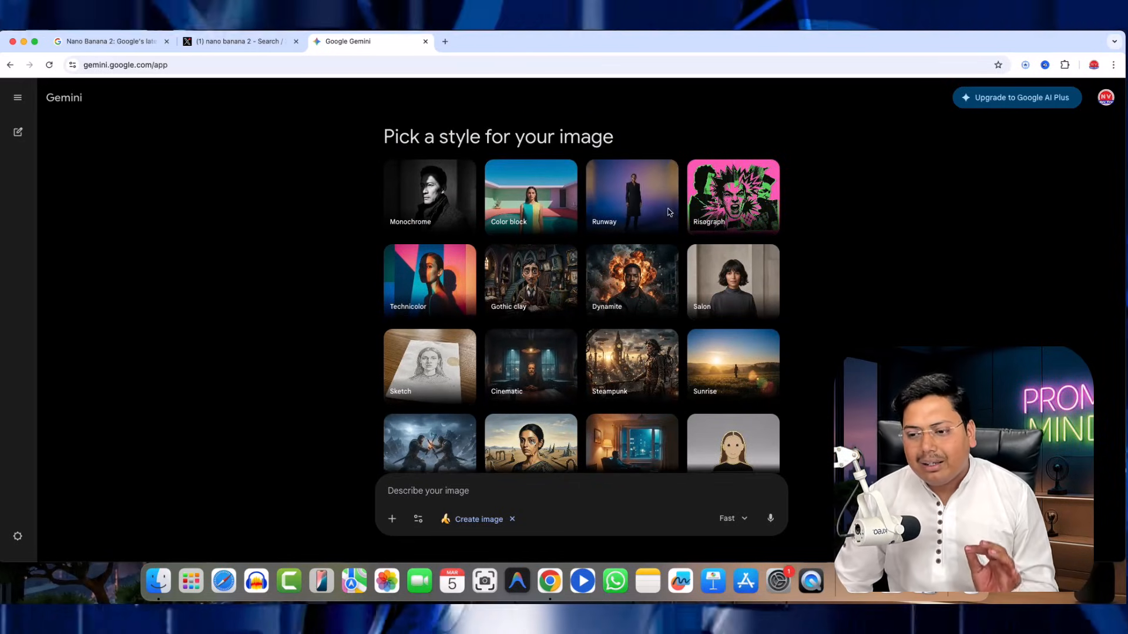
scroll(581, 364, "down", 2)
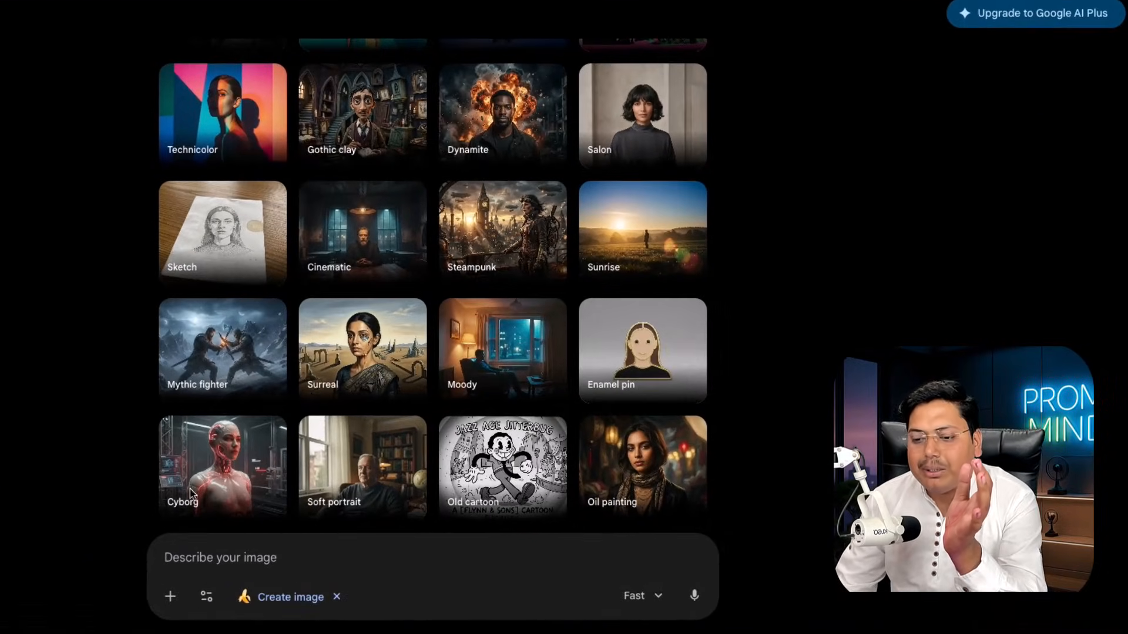
scroll(503, 385, "up", 3)
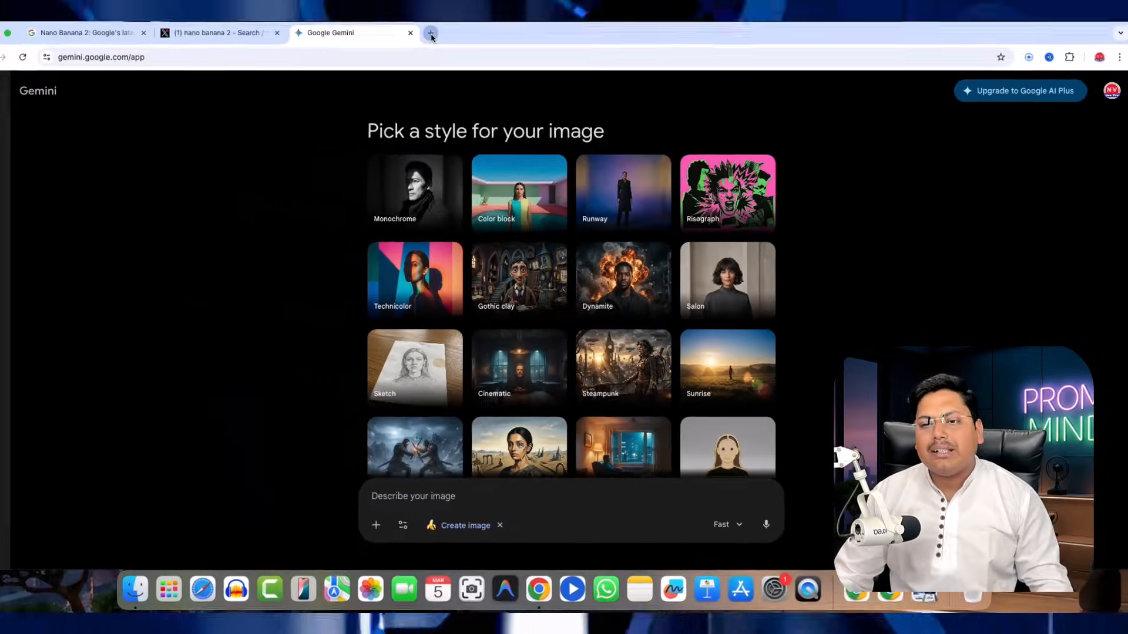
Step: Open the Google Flow site, labs.google/flow/about, in a new browser tab
left_click(428, 33)
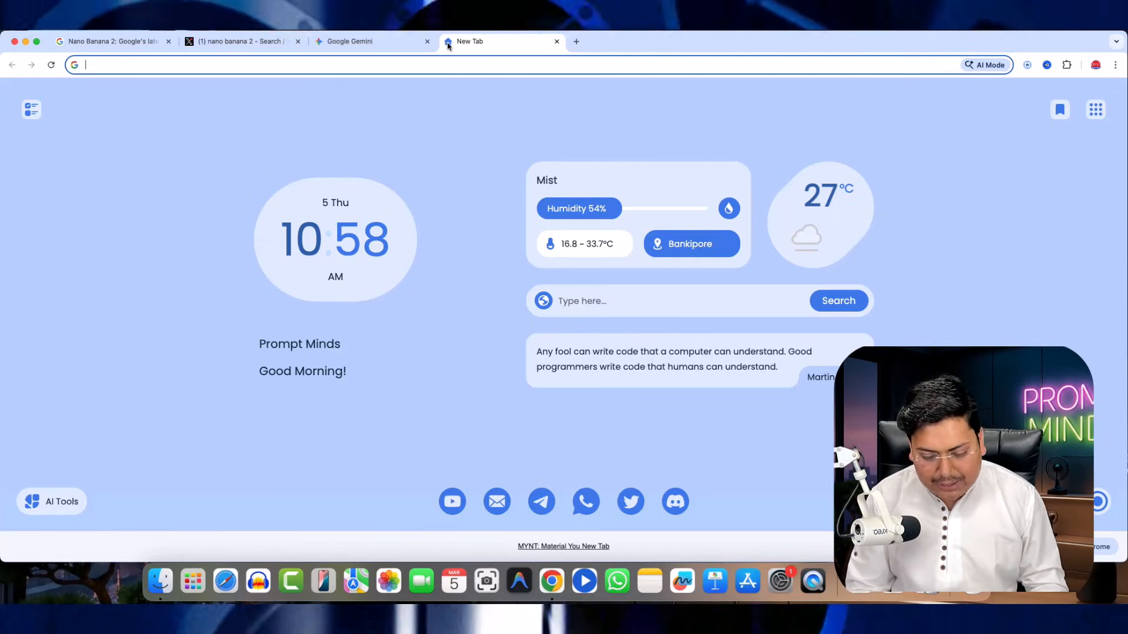
type("flow")
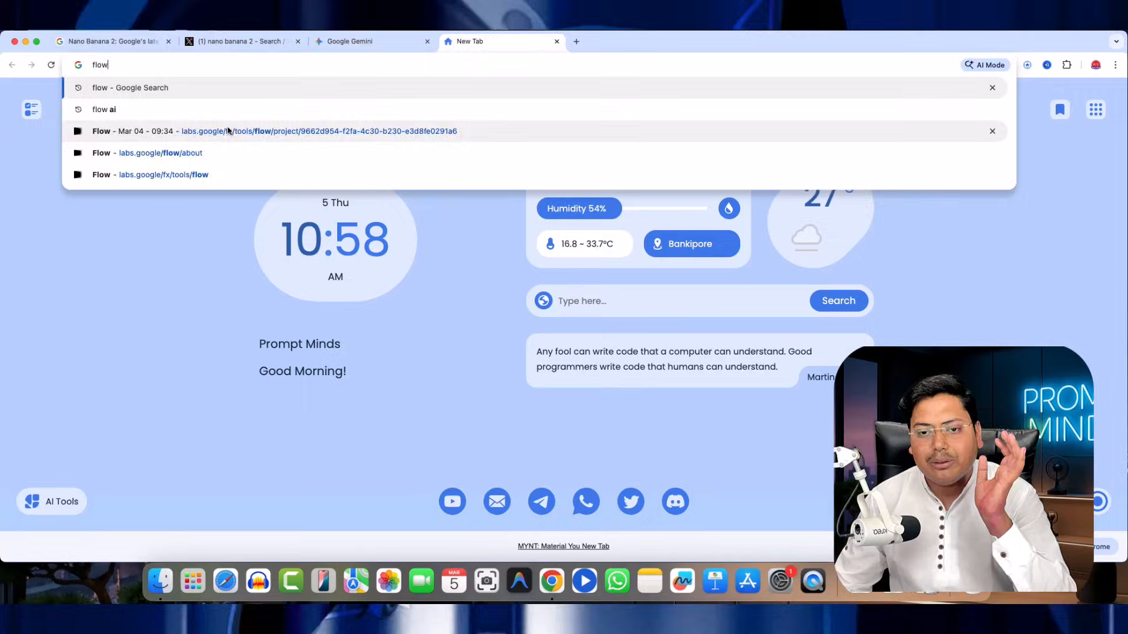
left_click(262, 109)
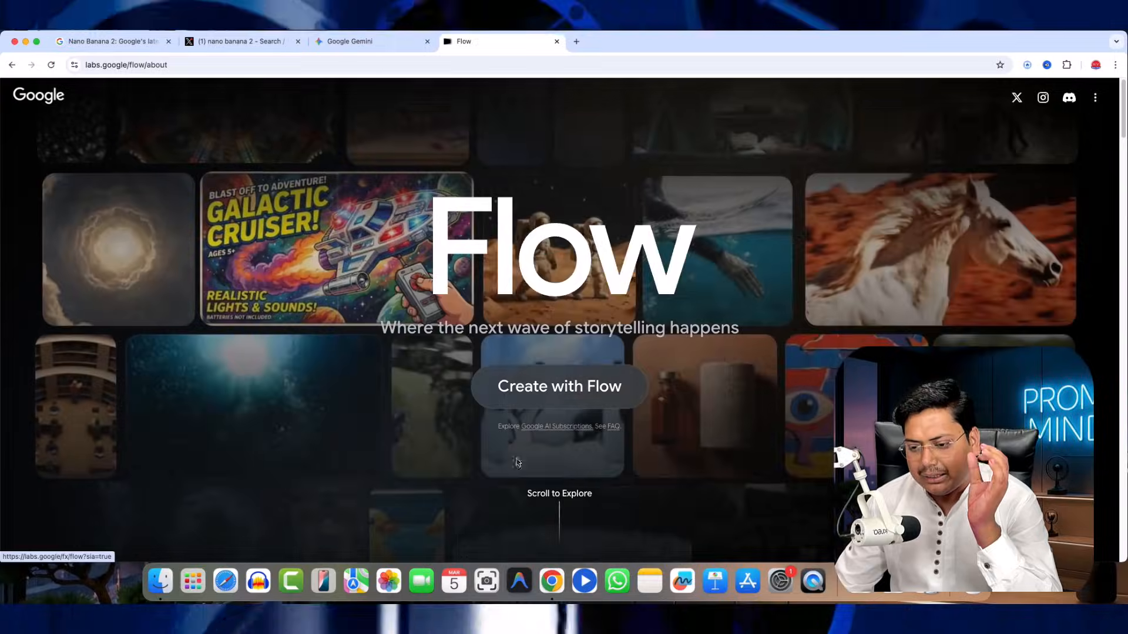
Step: Enter Flow with a Google account and create a new project
left_click(535, 395)
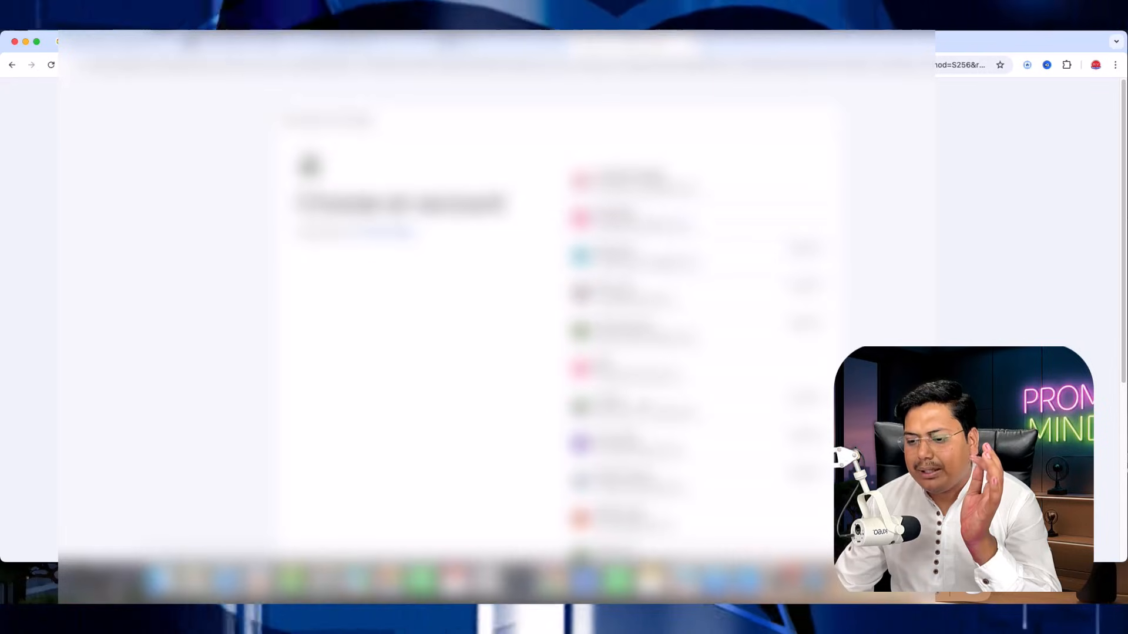
scroll(564, 317, "down", 4)
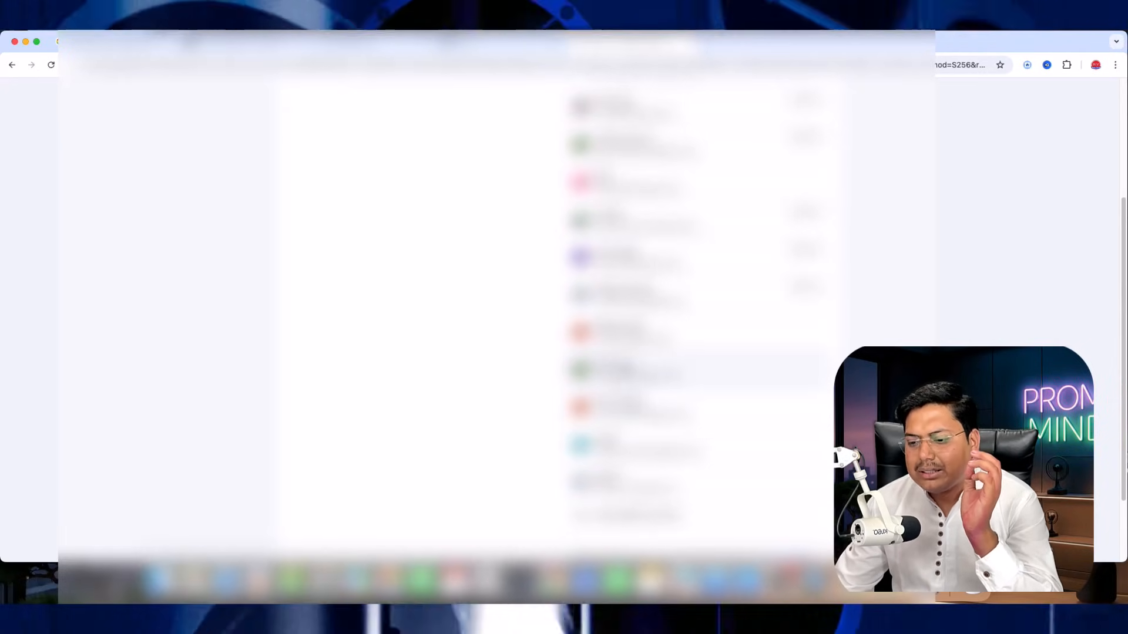
left_click(646, 370)
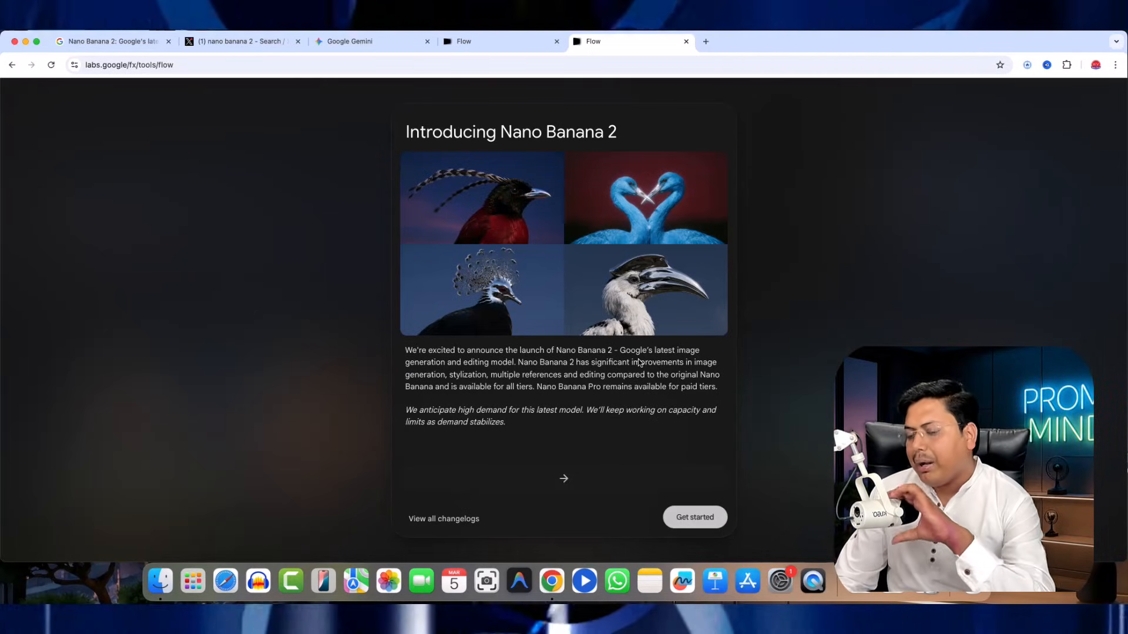
left_click(689, 518)
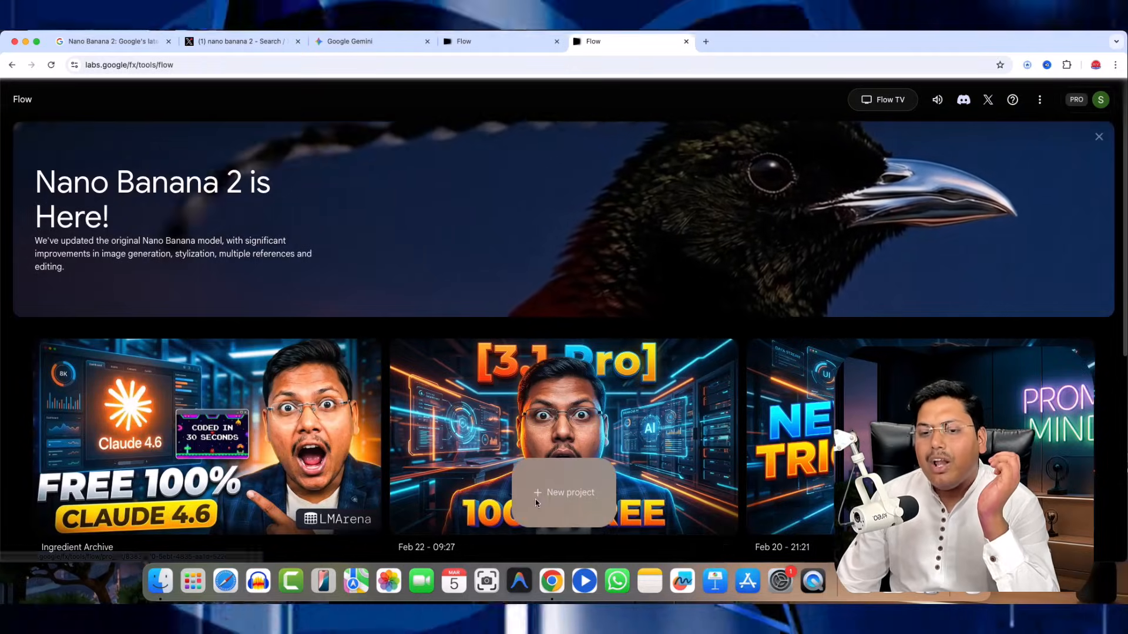
left_click(550, 499)
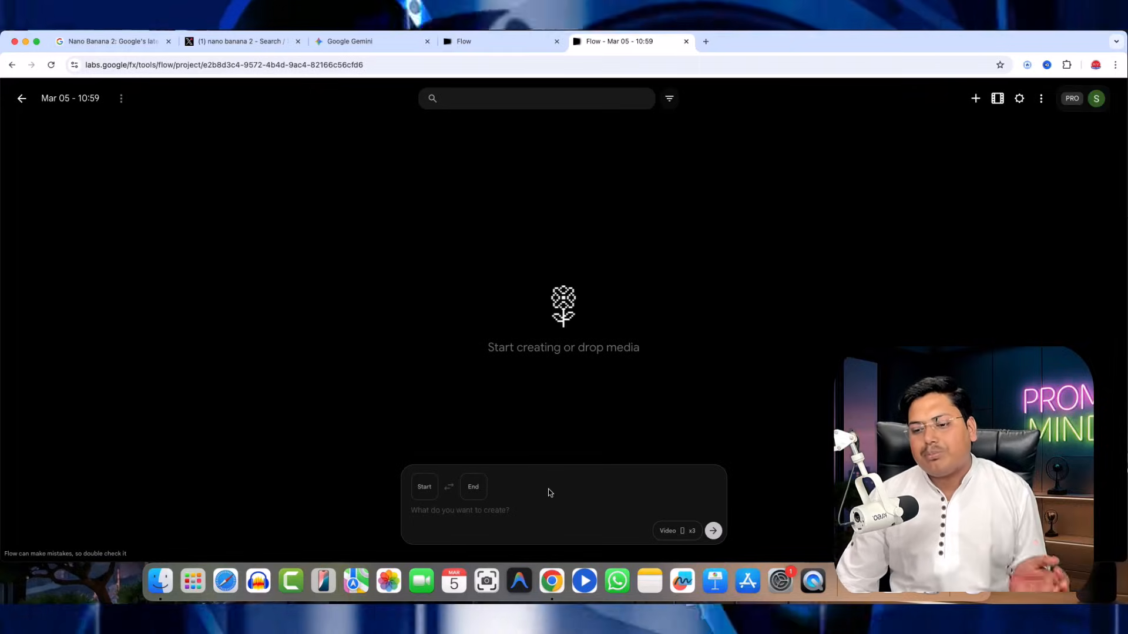
Step: Switch the Flow project from video to image generation and choose Nano Banana 2 as the model
left_click(676, 530)
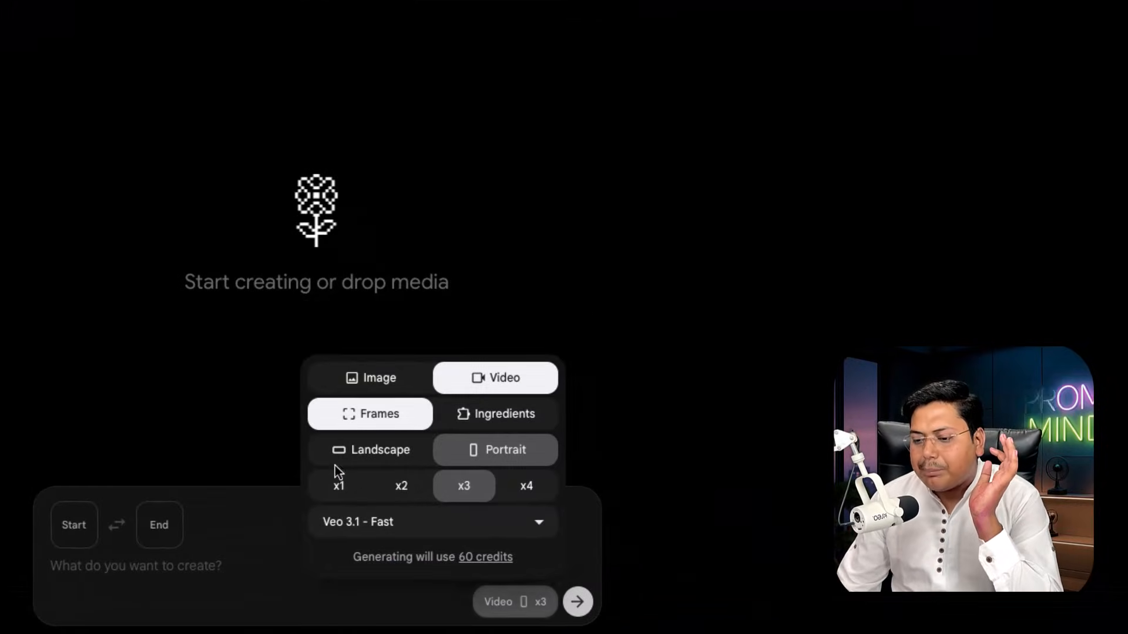
left_click(383, 377)
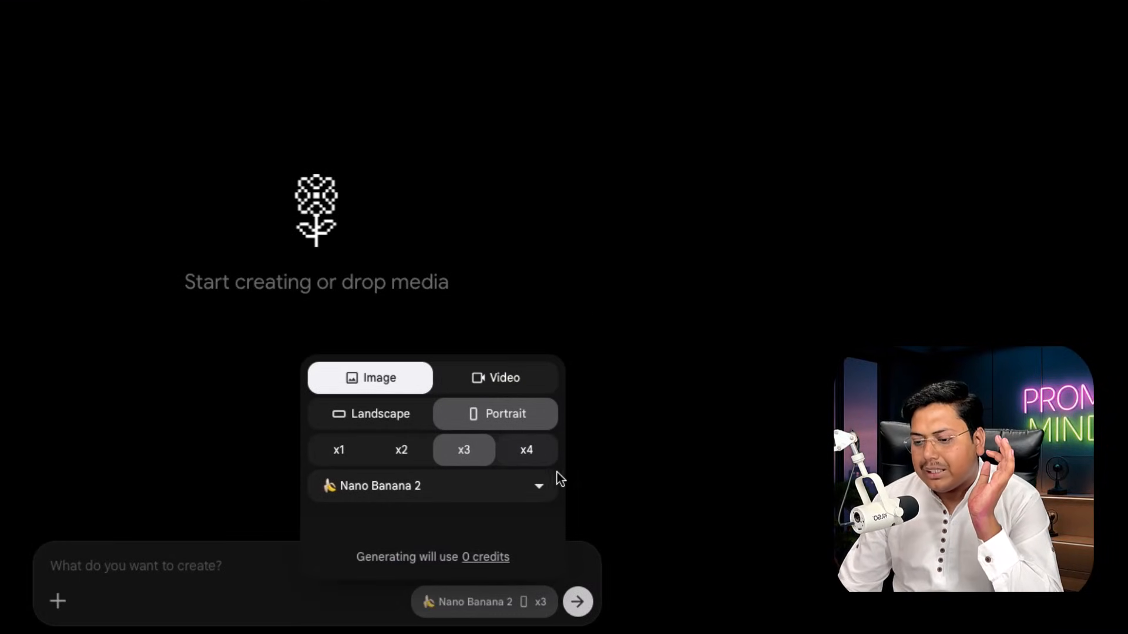
left_click(355, 489)
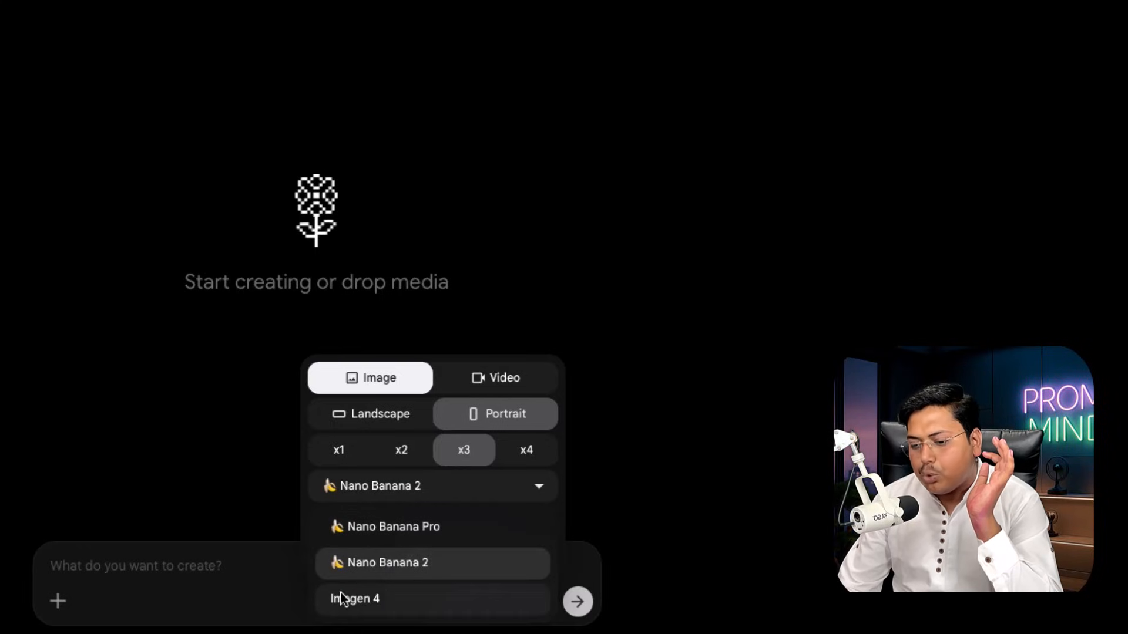
left_click(392, 573)
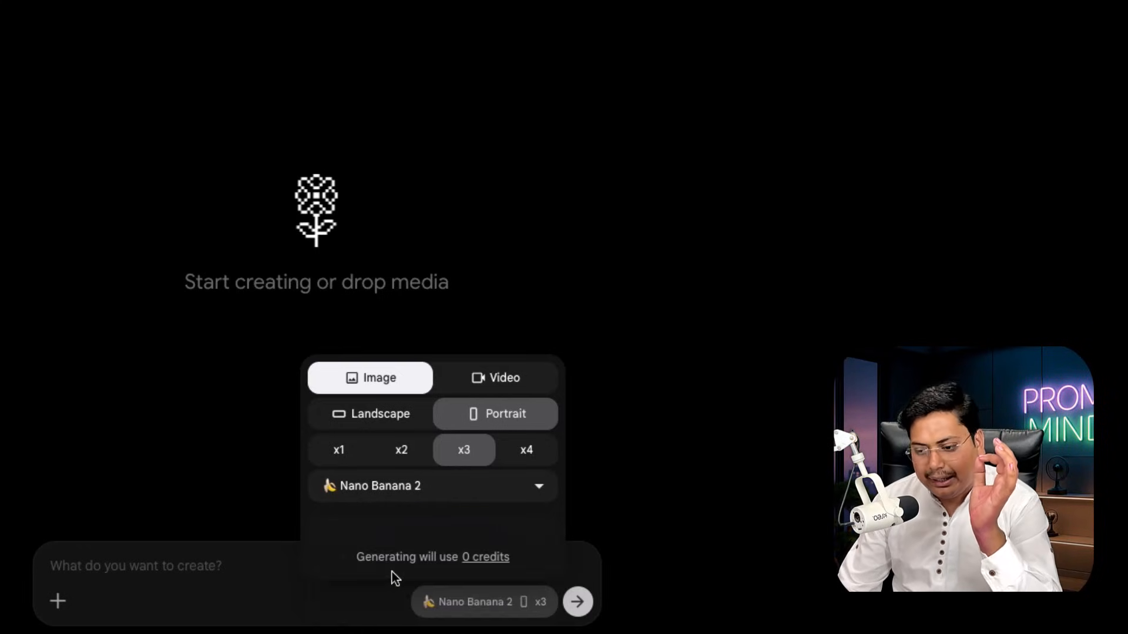
Step: Search for "google ai studio" in a new browser tab, open Google AI Studio, and select its Nano Banana 2 image generation model
left_click(706, 45)
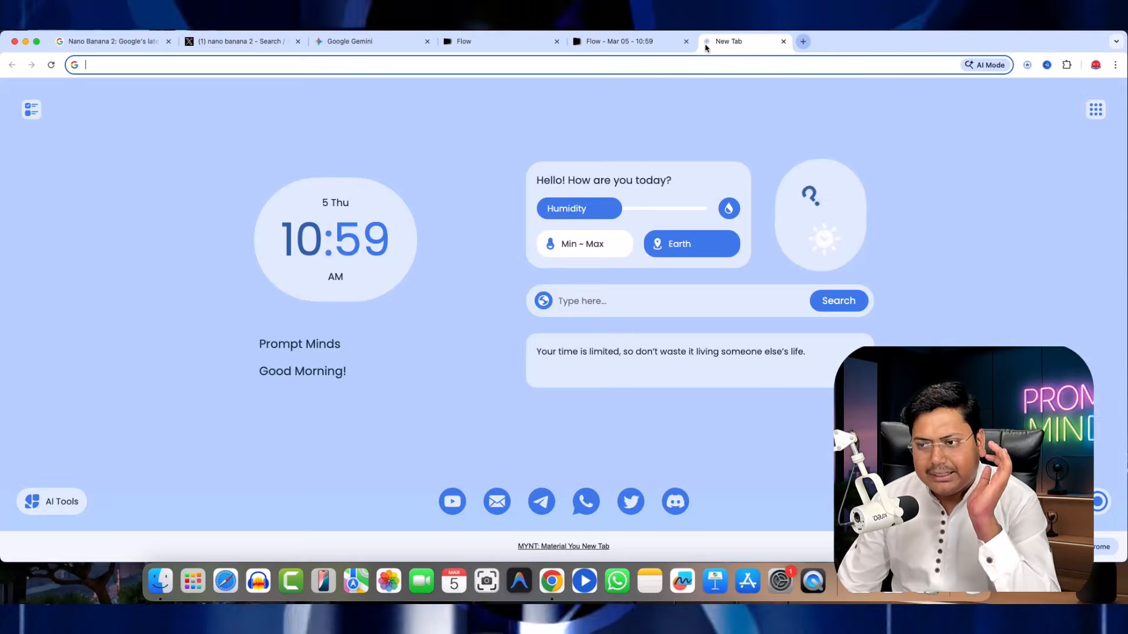
type("google ai")
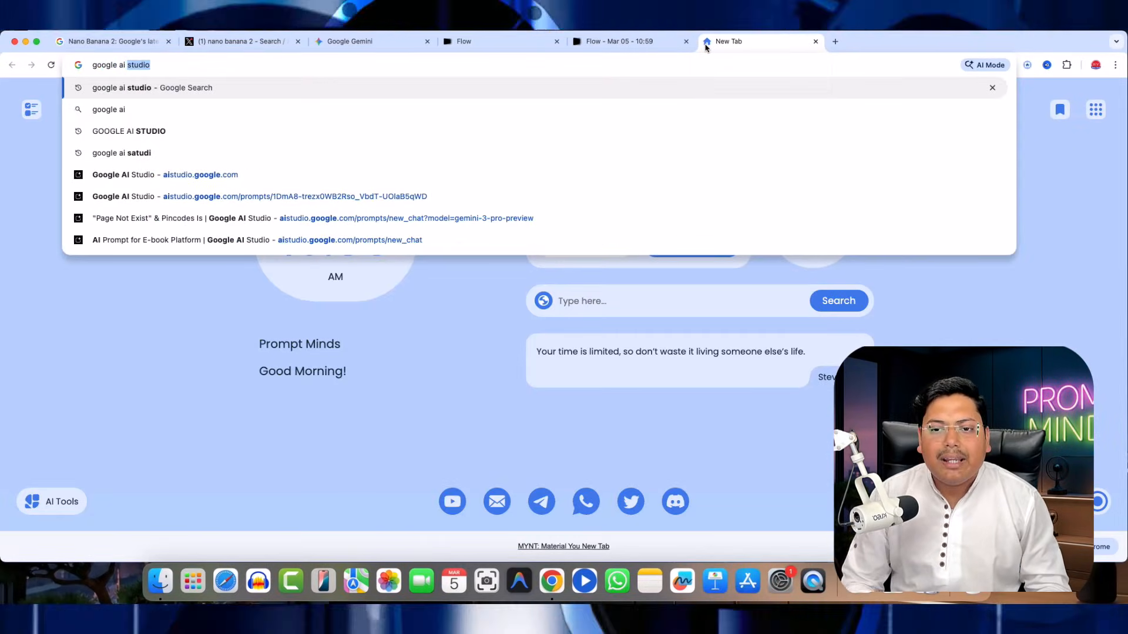
key("Return")
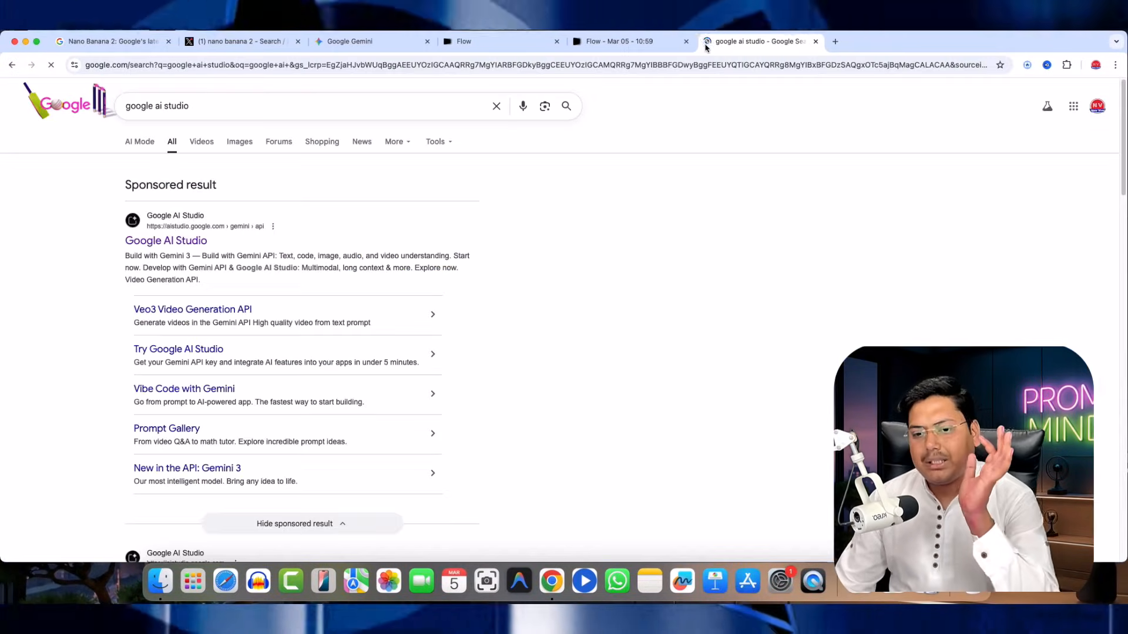
left_click(194, 240)
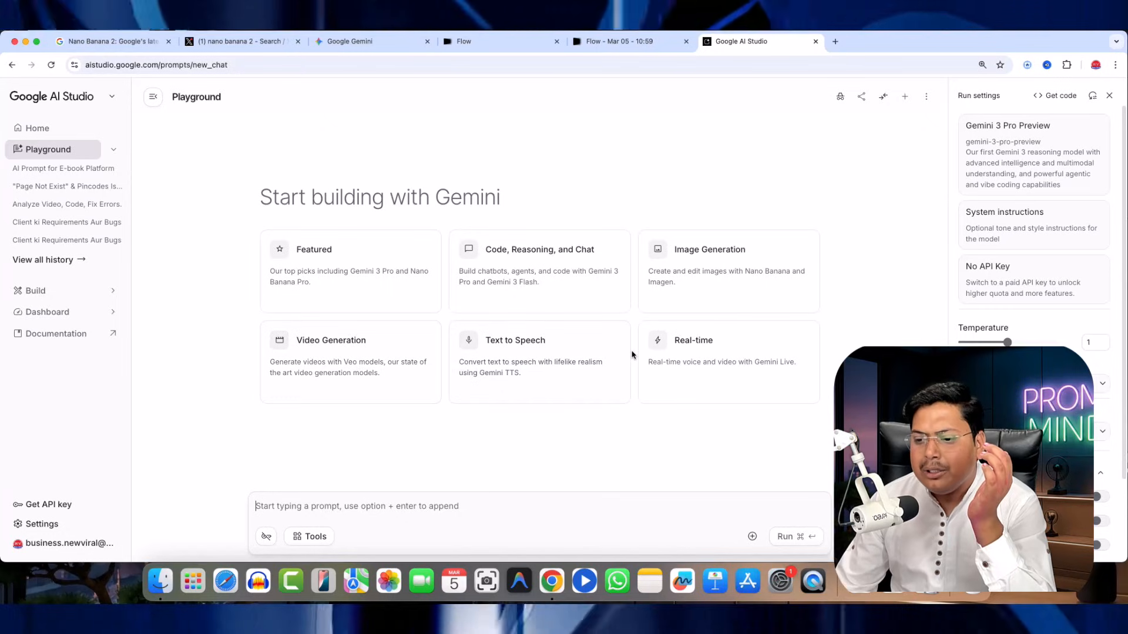
left_click(711, 274)
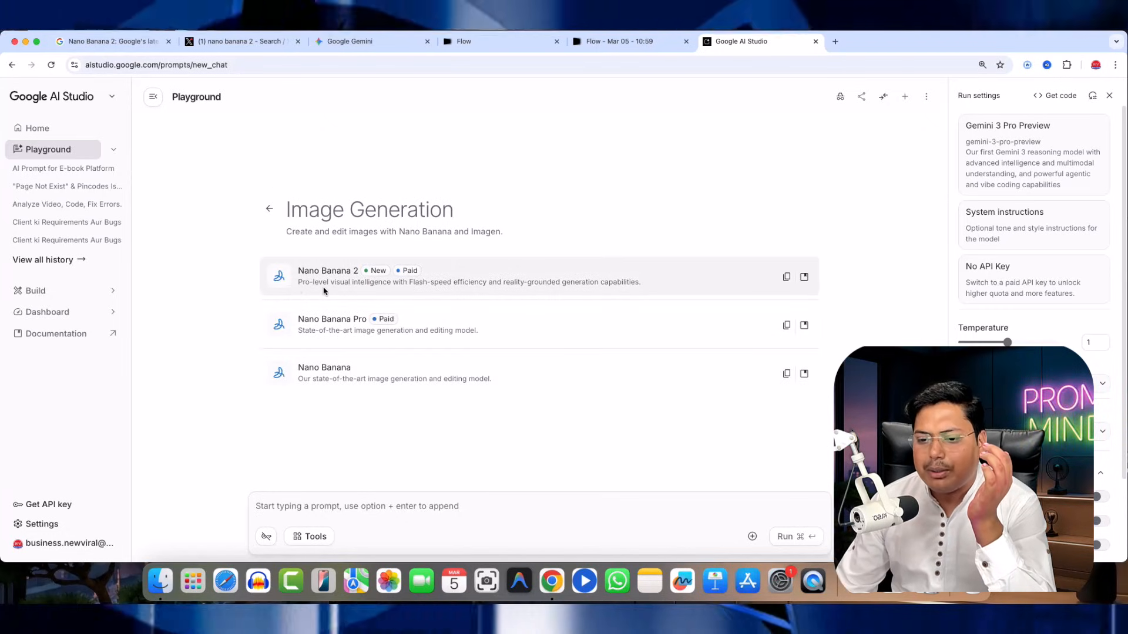
left_click(336, 276)
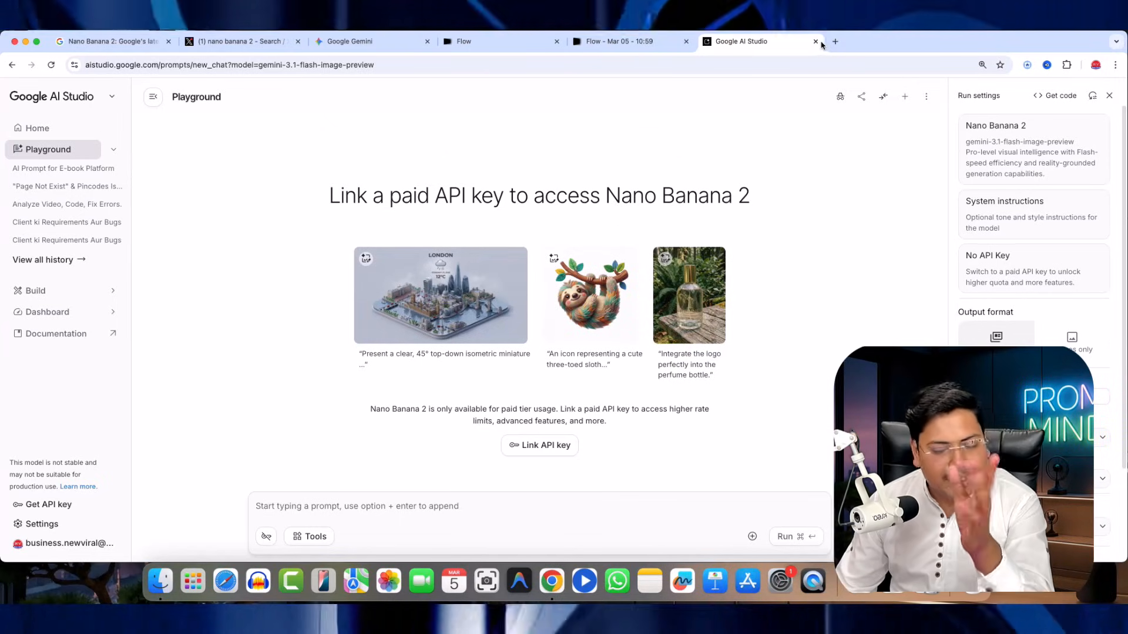
Step: Return to Gemini, open the Notes app, and copy the dragonfly wing prompt under "Texture aur Macro Detail Test"
left_click(355, 42)
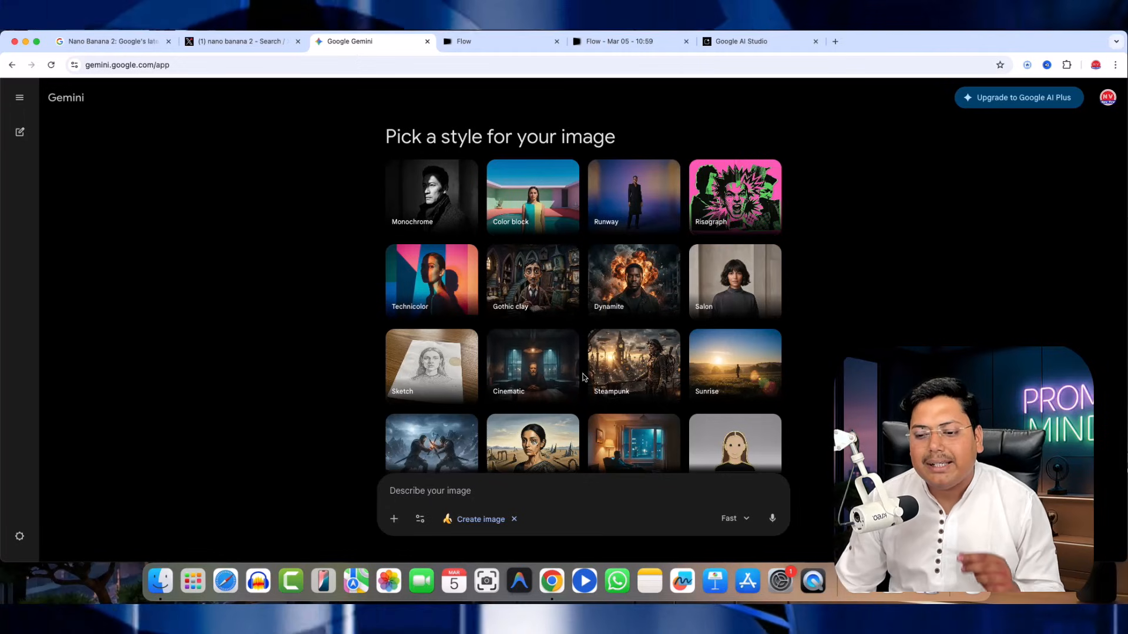
left_click(646, 576)
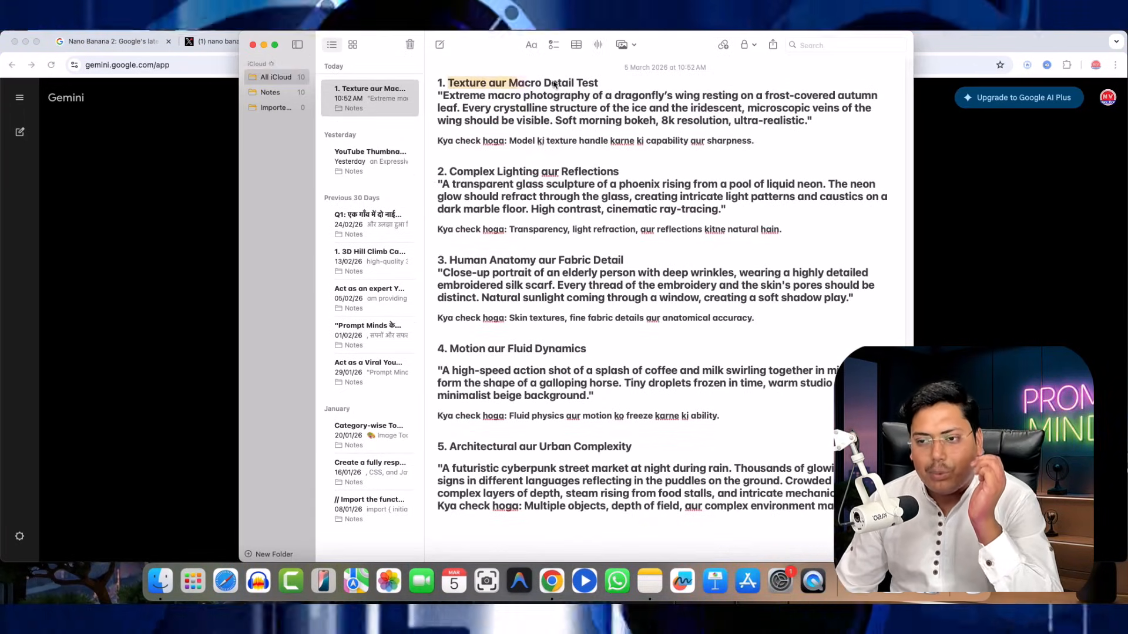
left_click_drag(554, 84, 598, 84)
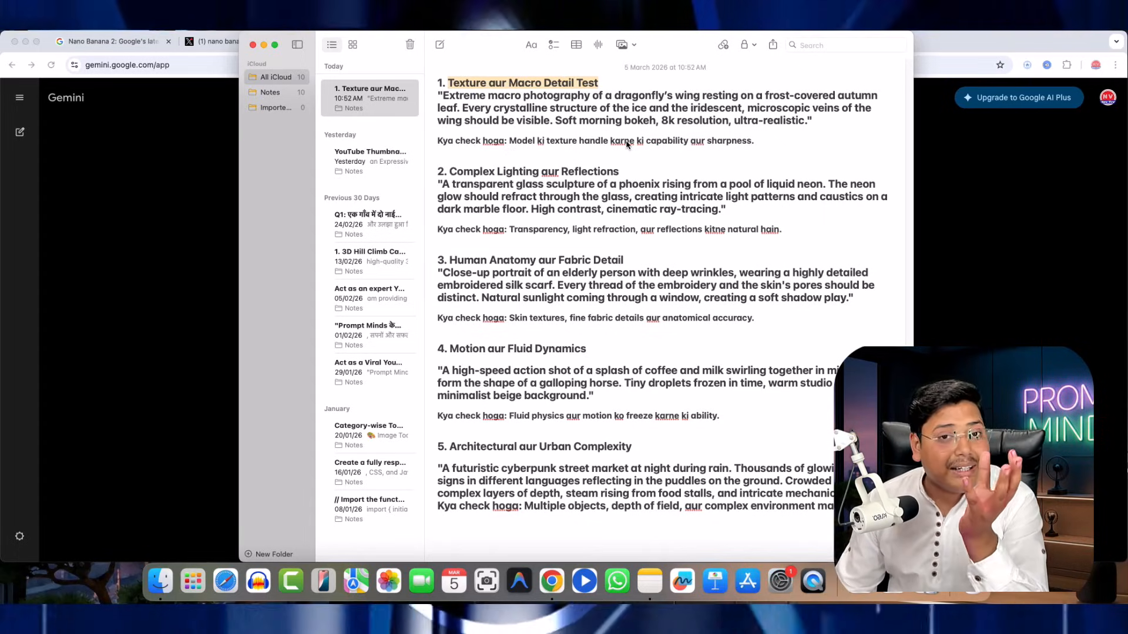
left_click_drag(441, 97, 739, 126)
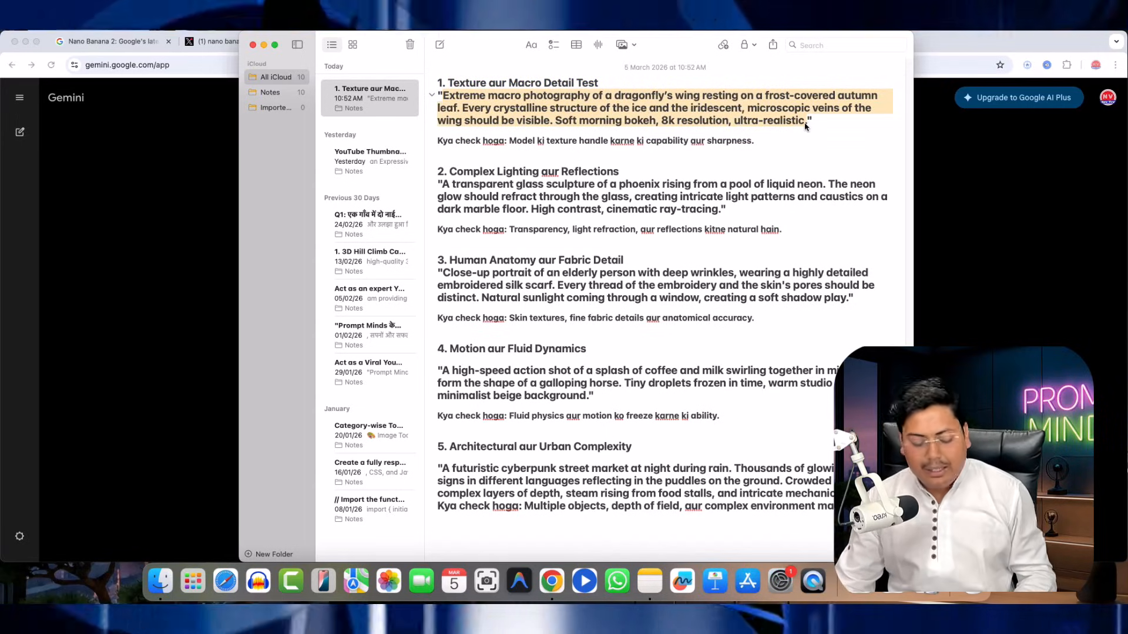
Step: Paste the dragonfly wing macro photography prompt into Gemini's image creation and generate the image
left_click(967, 310)
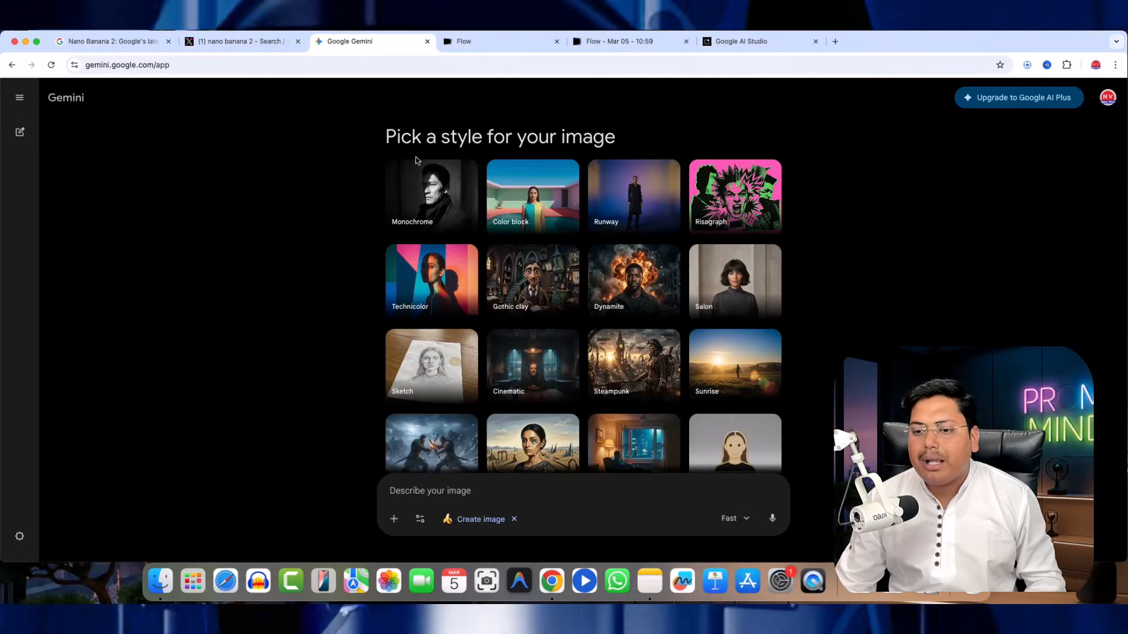
left_click(445, 489)
type("Extreme macro photography of a dragonfly’s wing resting on a frost-covered autumn leaf. Every crystalline structure of the ice and the iridescent, microscopic veins of the wing should be visible. Soft morning bokeh, 8k resolution, ultra-realistic.")
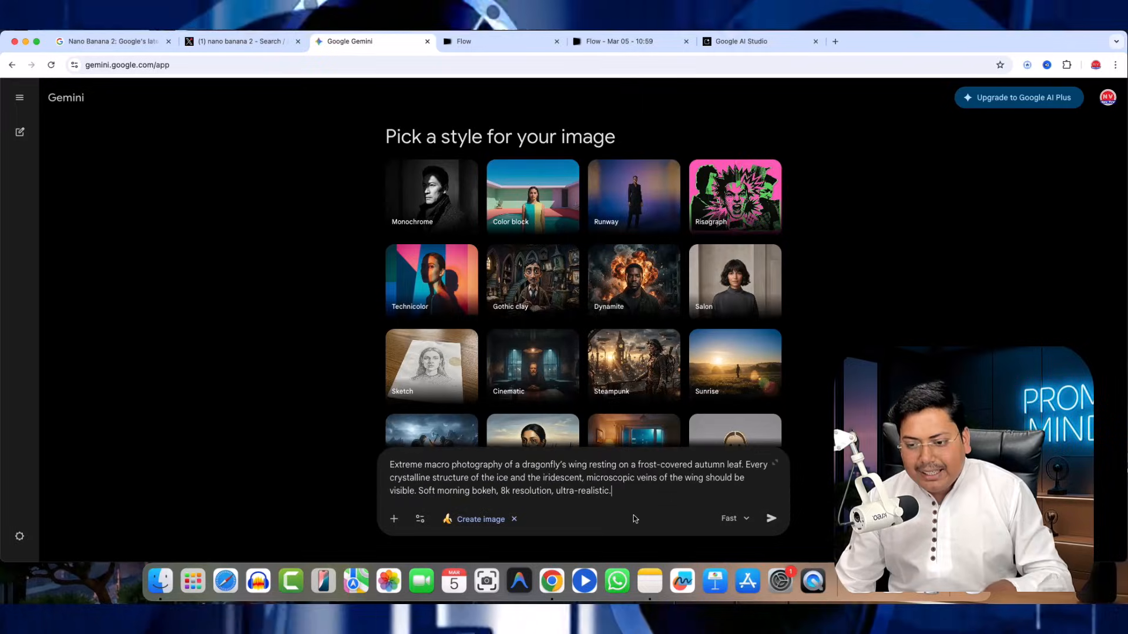
left_click(771, 518)
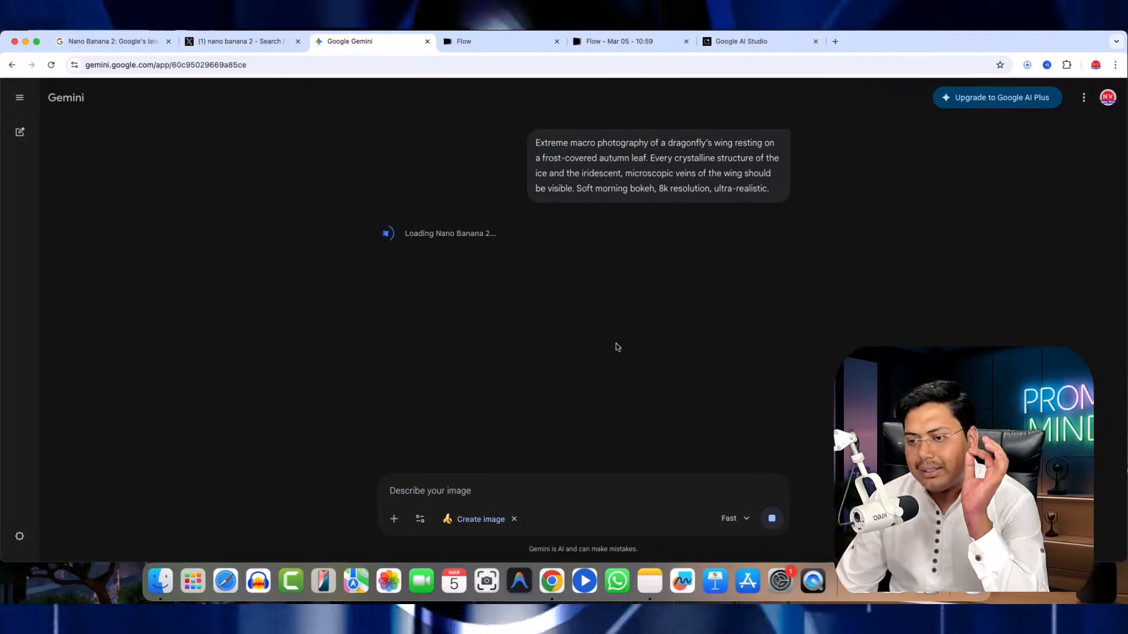
Step: Generate the dragonfly wing prompt in the Flow project with landscape format and x2 outputs, and close the spare Flow tab
left_click(585, 42)
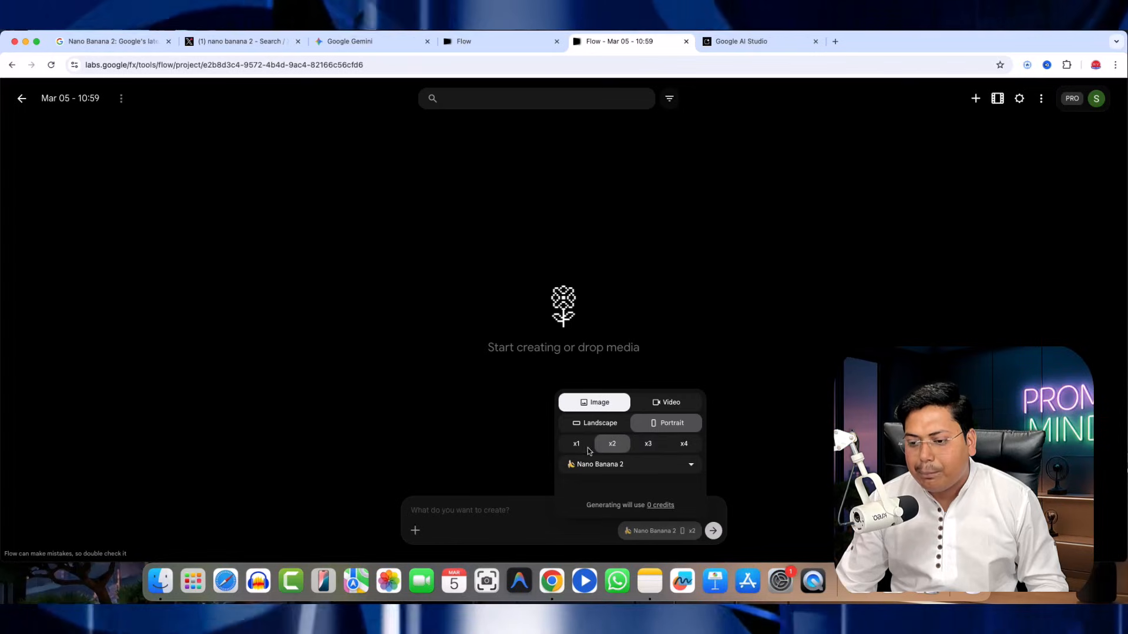
left_click(598, 424)
left_click(443, 509)
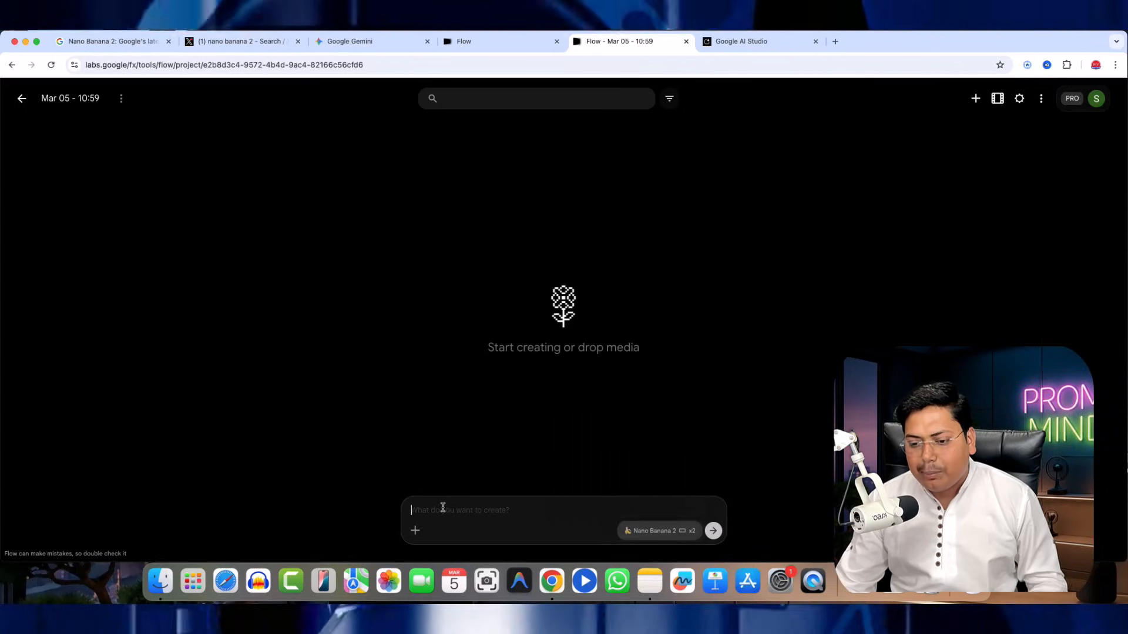
type("Extreme macro photography of a dragonfly's wing resting on a frost-covered autumn leaf. Every crystalline structure of the ice and the iridescent, microscopic veins of the wing should be visible. Soft morning bokeh, 8k resolution, ultra-realistic.")
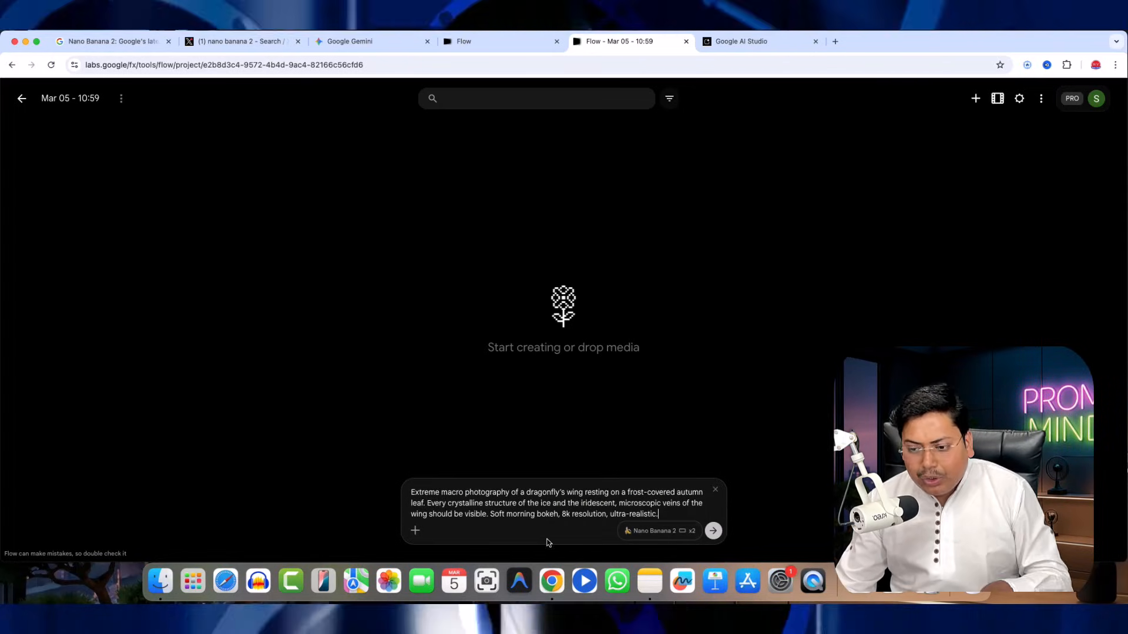
left_click(714, 532)
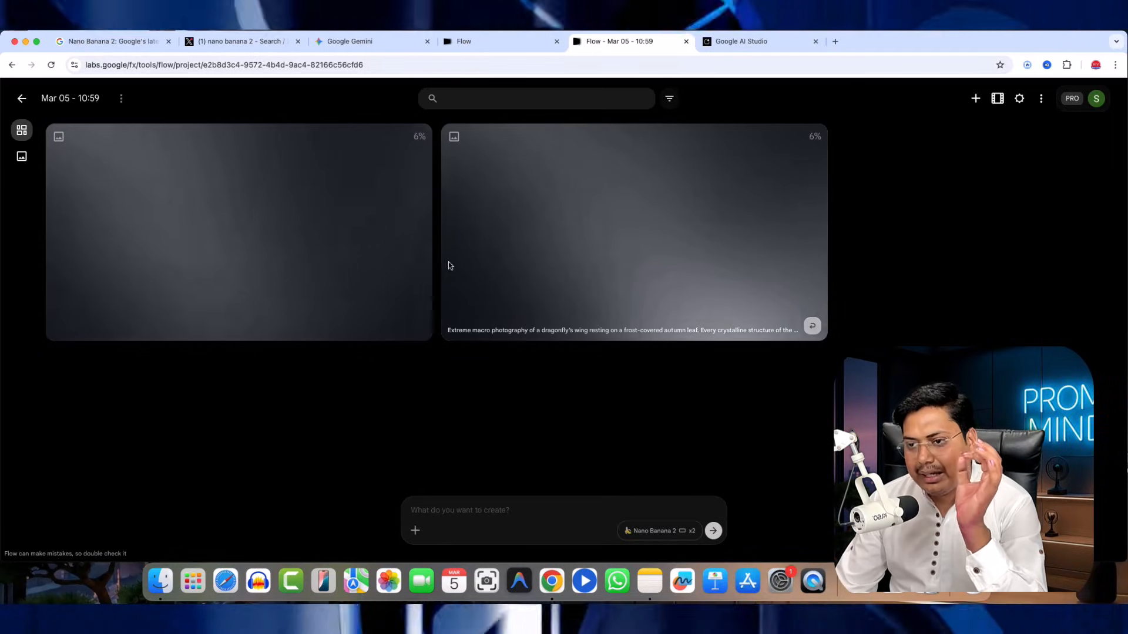
left_click(558, 43)
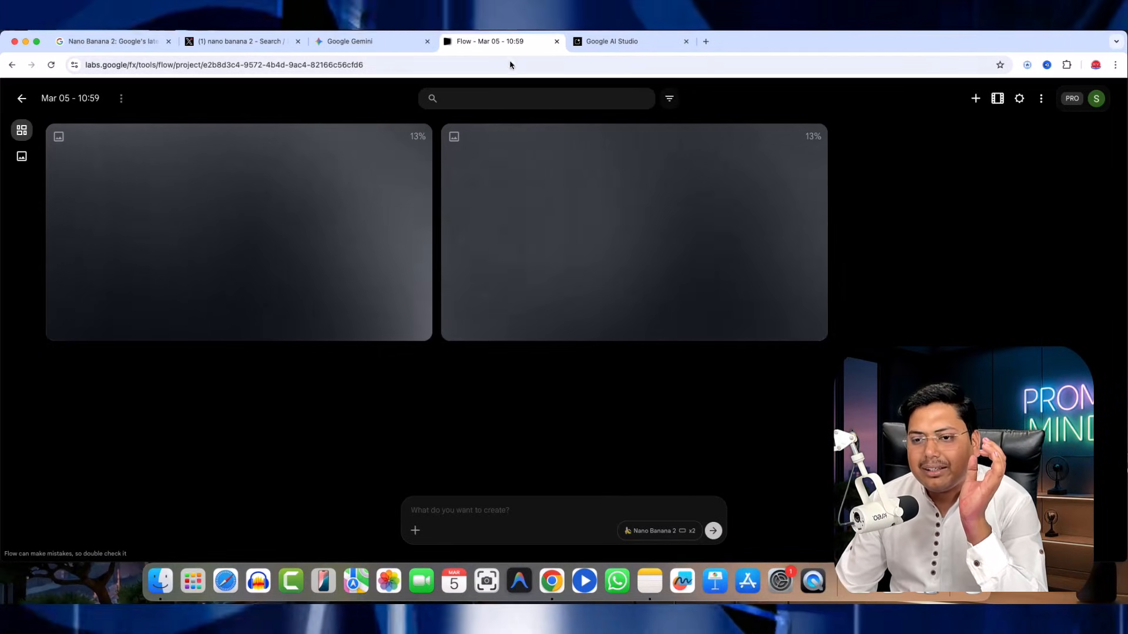
Step: Open Gemini's generated dragonfly wing image at full size and inspect its detail, trying a higher page zoom
left_click(376, 42)
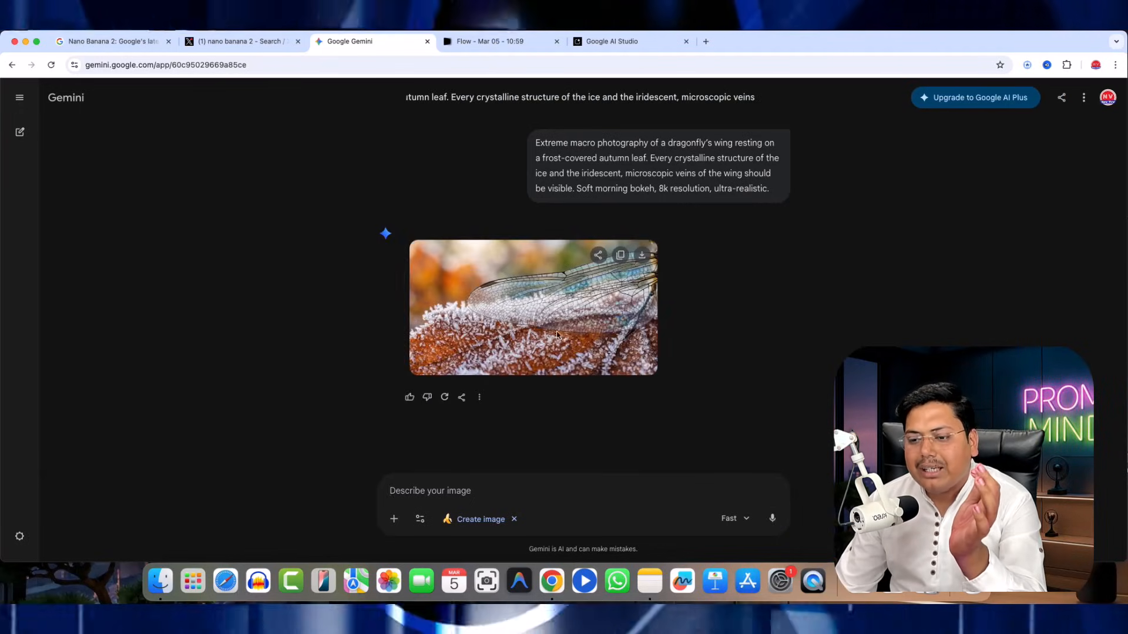
left_click(516, 305)
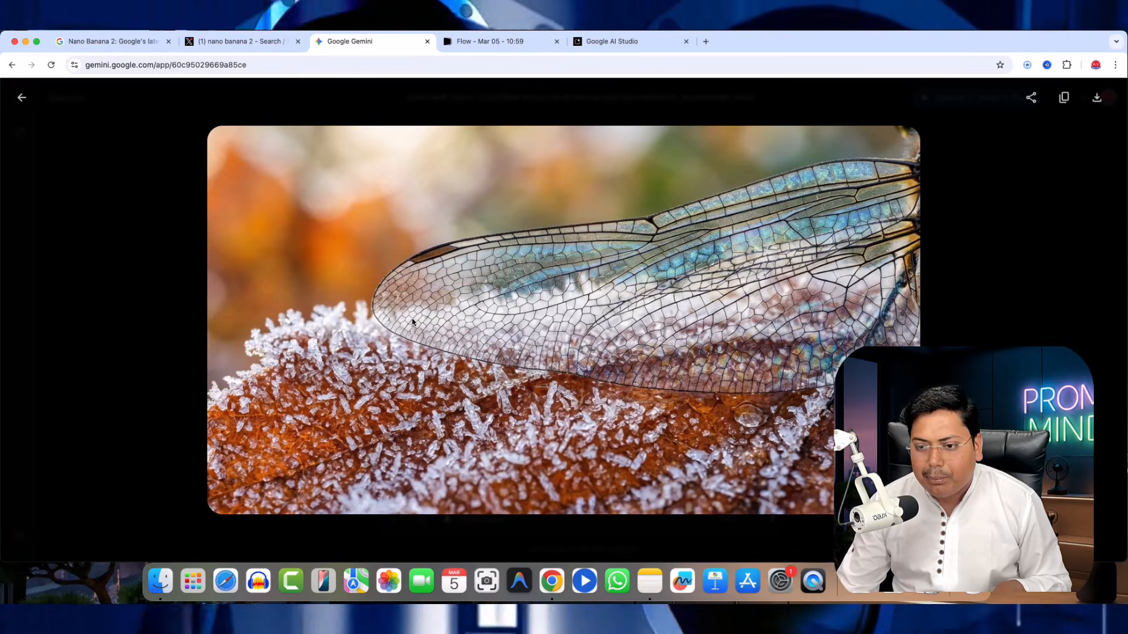
left_click(1116, 65)
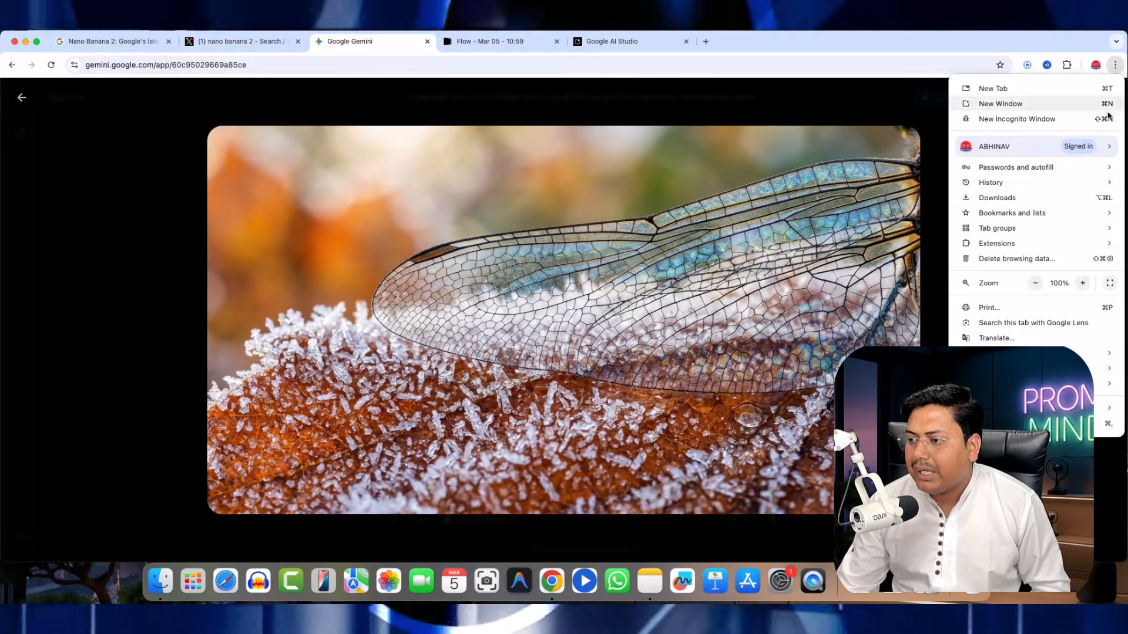
left_click(1084, 283)
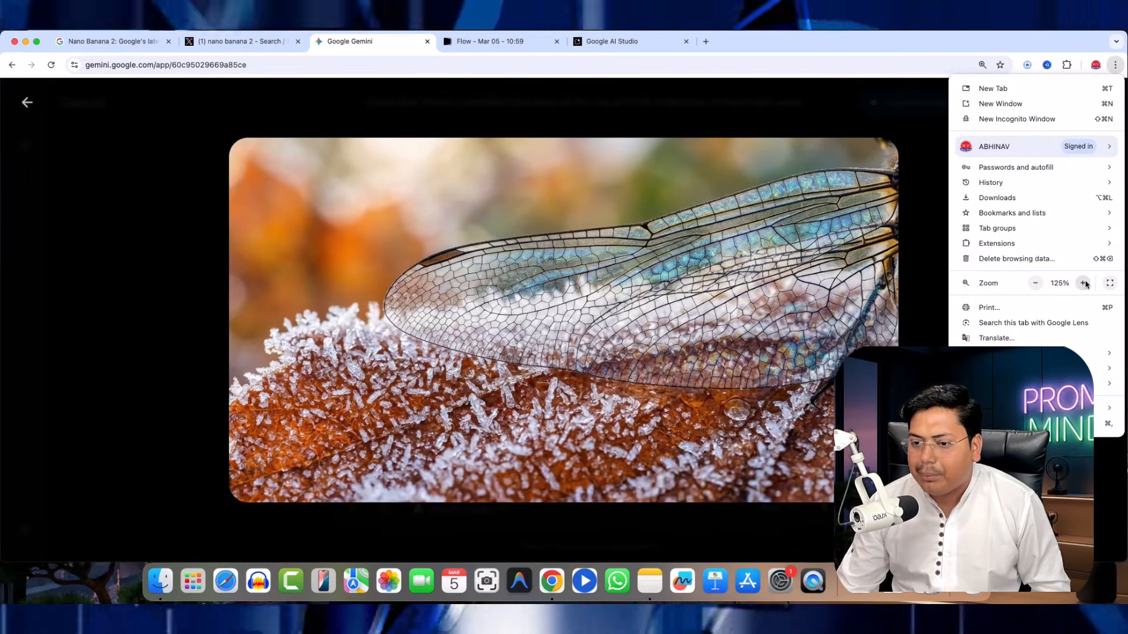
left_click(1041, 284)
left_click(1041, 284)
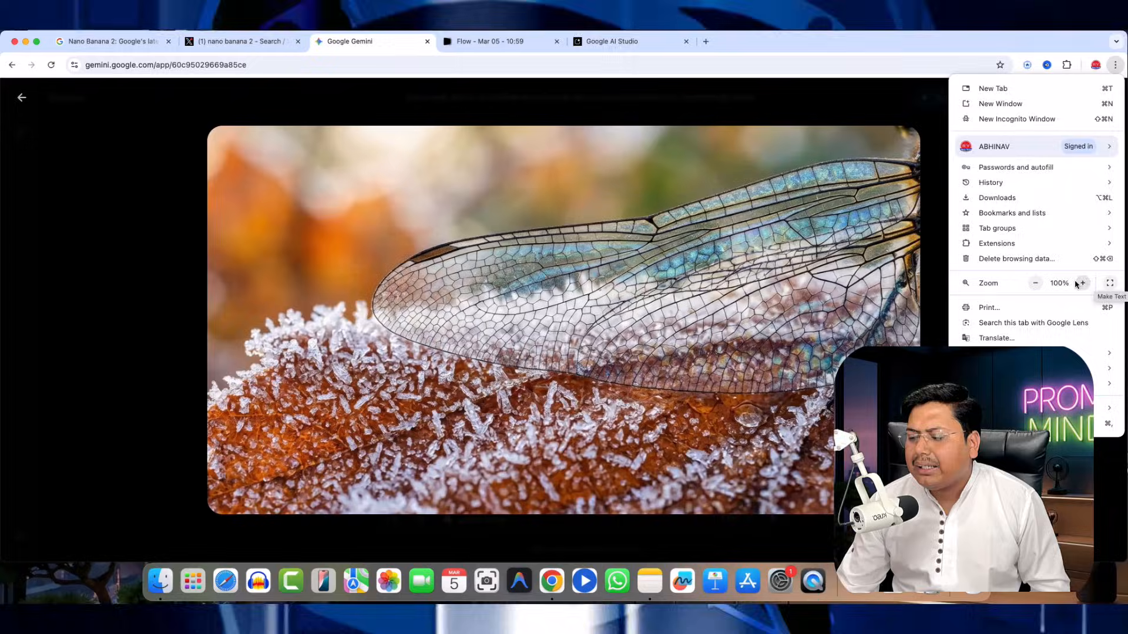
left_click(455, 305)
Step: Revisit the Google AI Studio page, return to the Flow project, and close the Google AI Studio tab
left_click(621, 43)
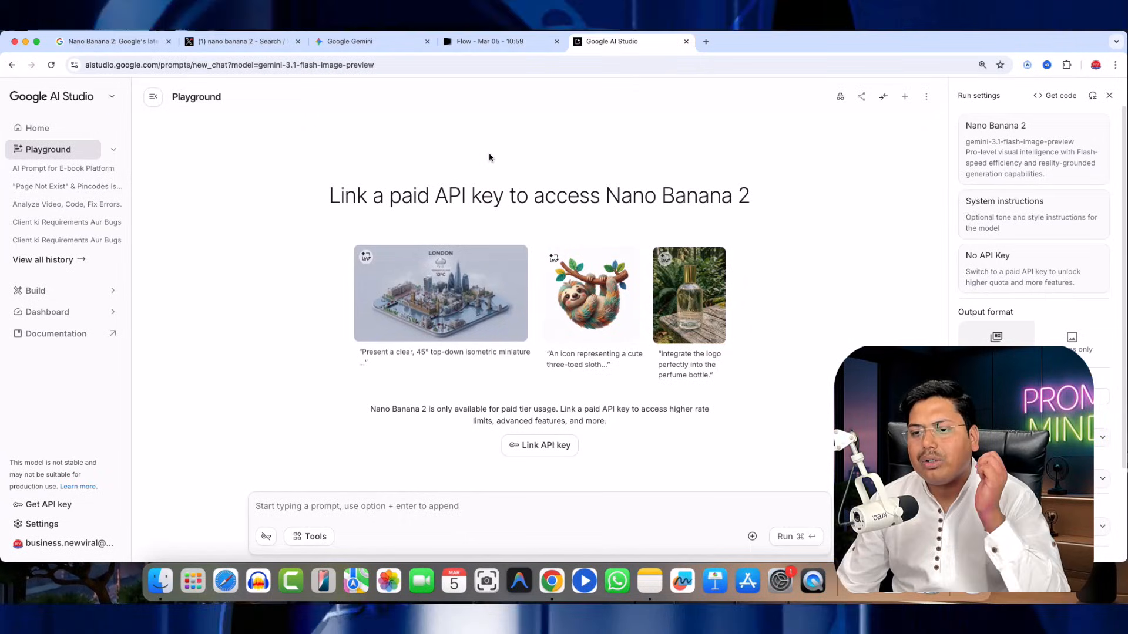
left_click(499, 40)
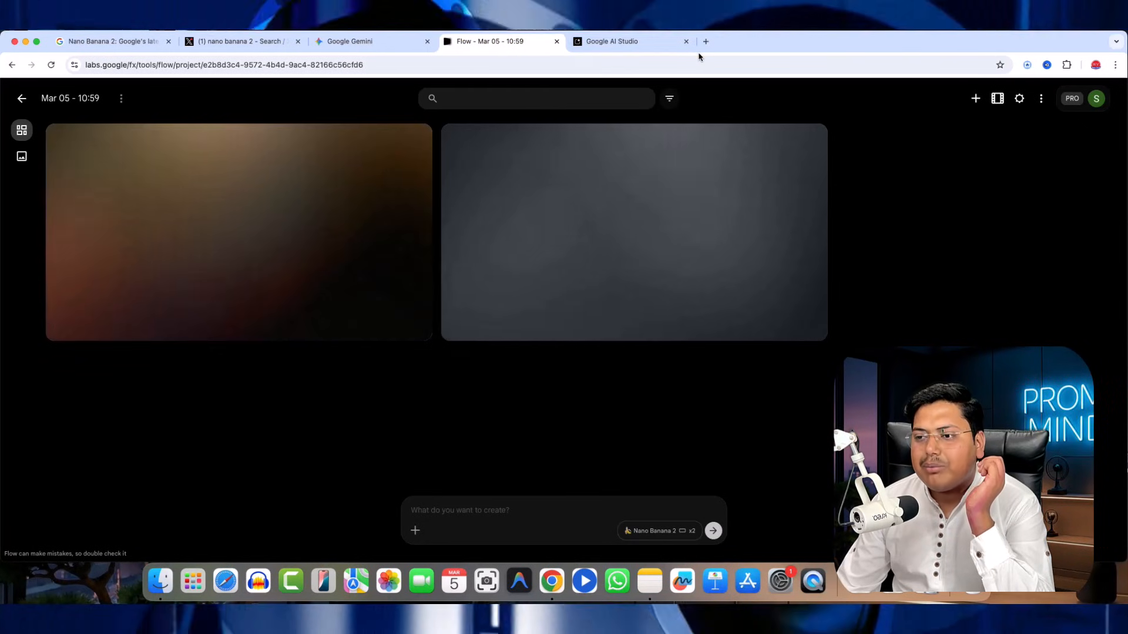
left_click(687, 43)
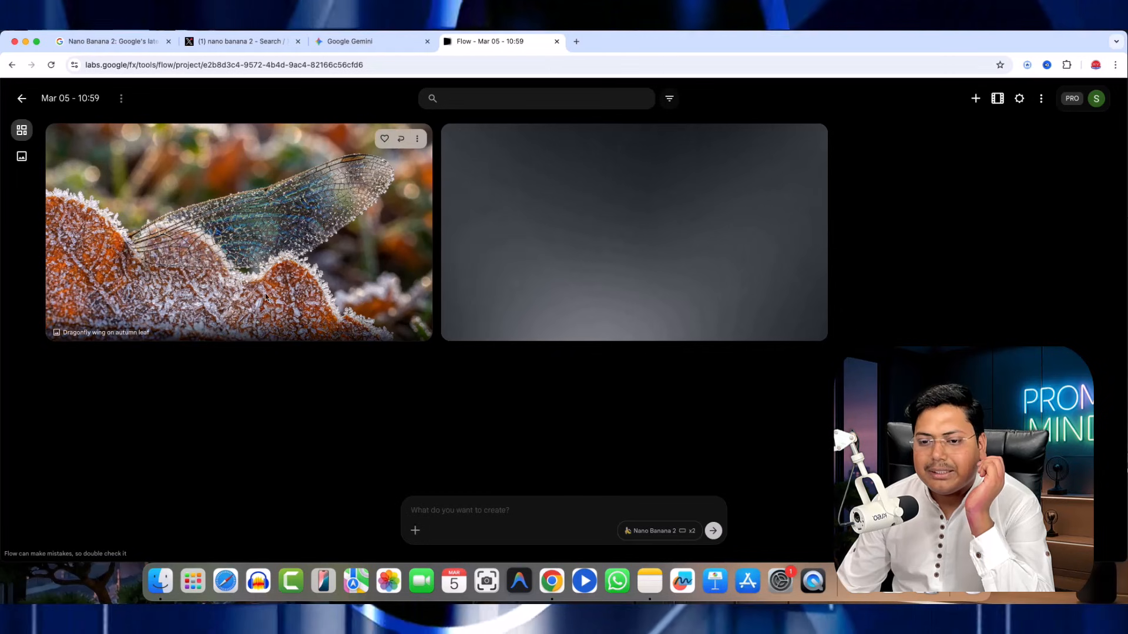
Step: View both dragonfly wing images in Flow at full size, compare them with Gemini's version, and return to the Gemini chat
left_click(241, 237)
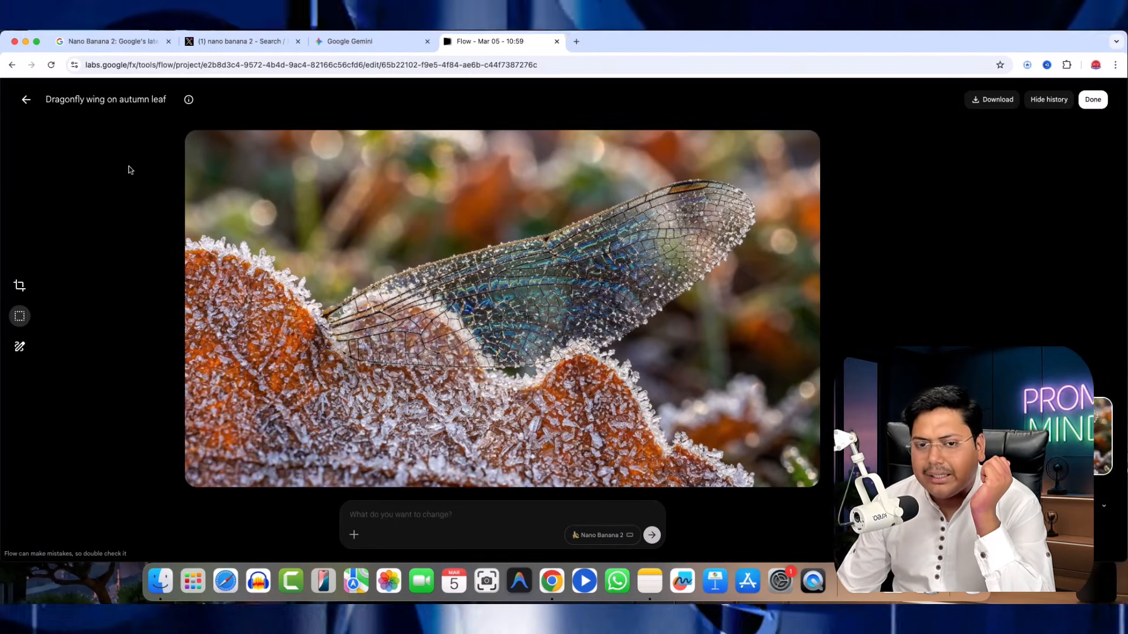
left_click(27, 101)
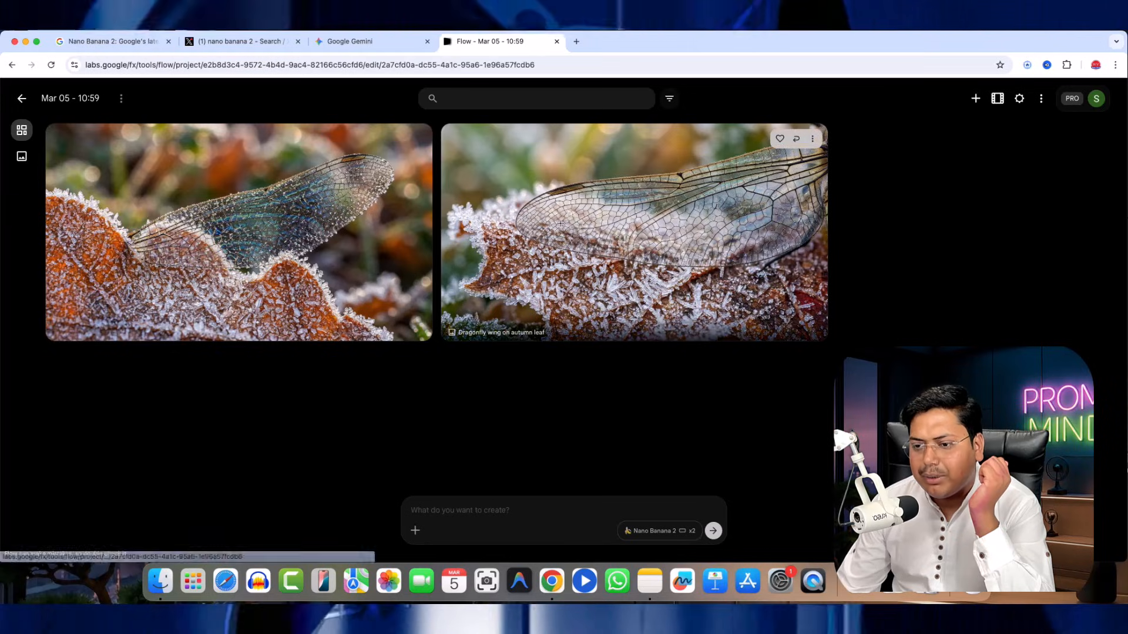
left_click(685, 338)
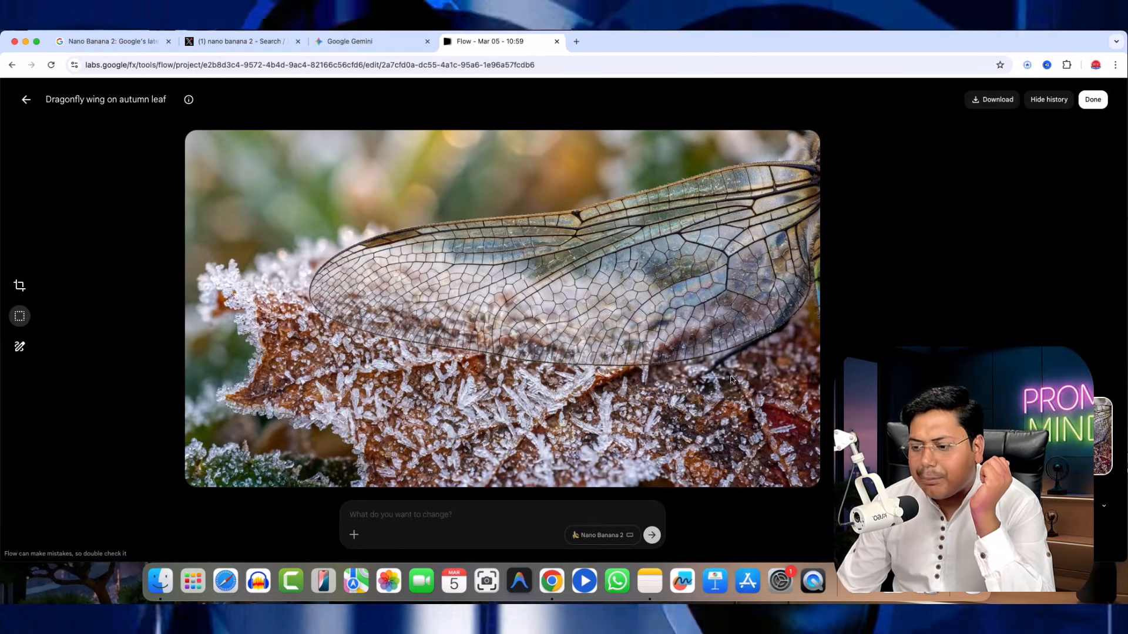
left_click(361, 48)
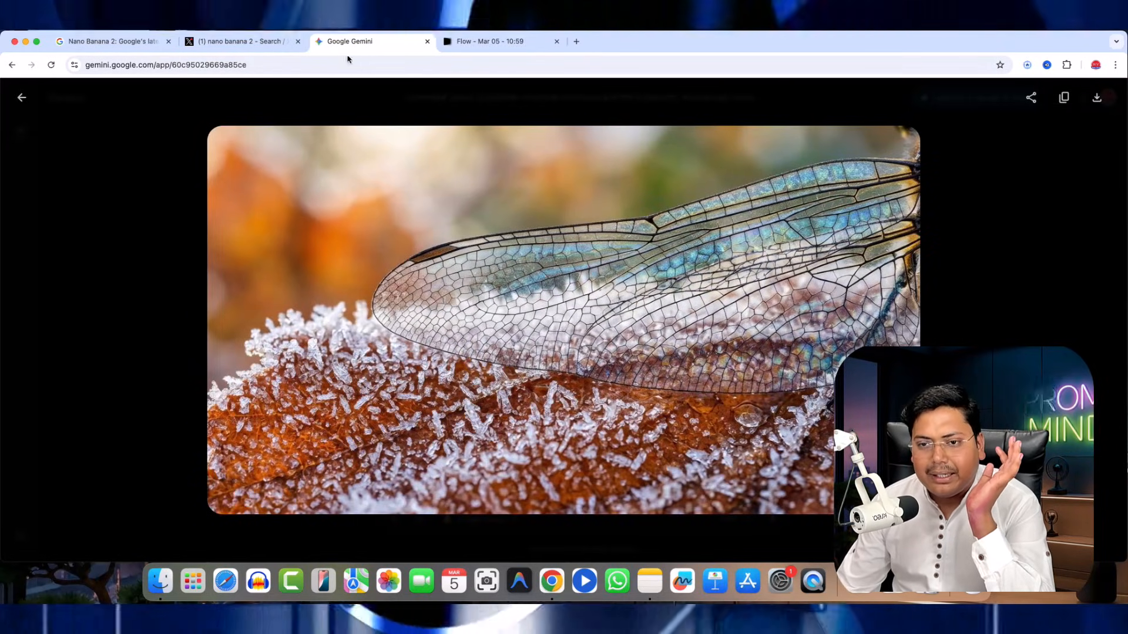
left_click(22, 98)
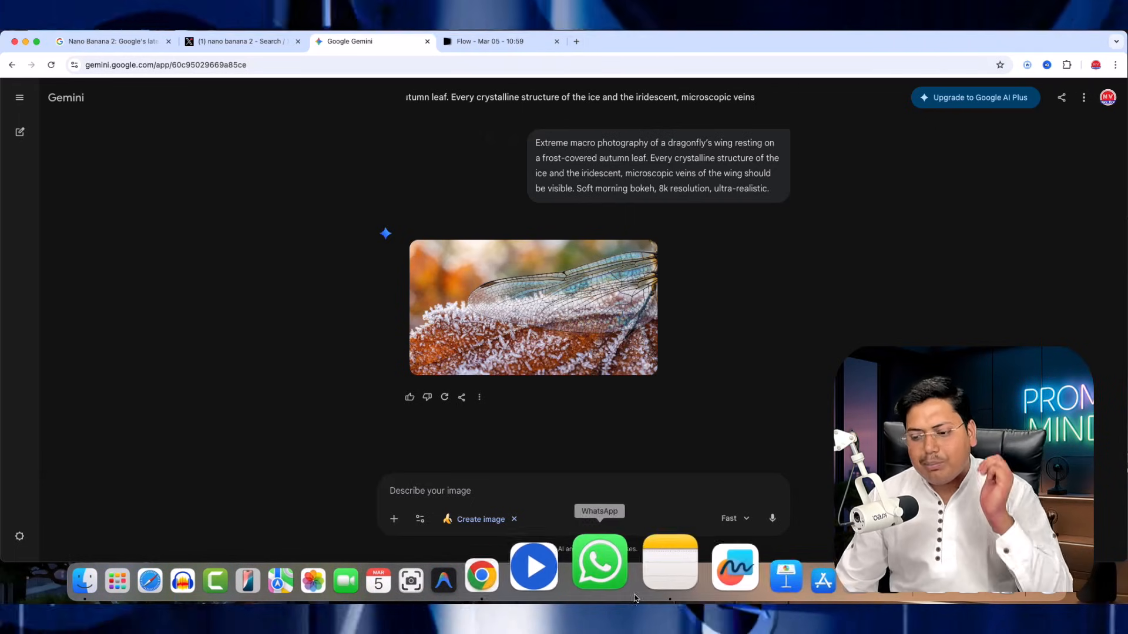
Step: Switch to Notes and copy the glass phoenix prompt under "Complex Lighting aur Reflections", without its quotation marks
left_click(656, 573)
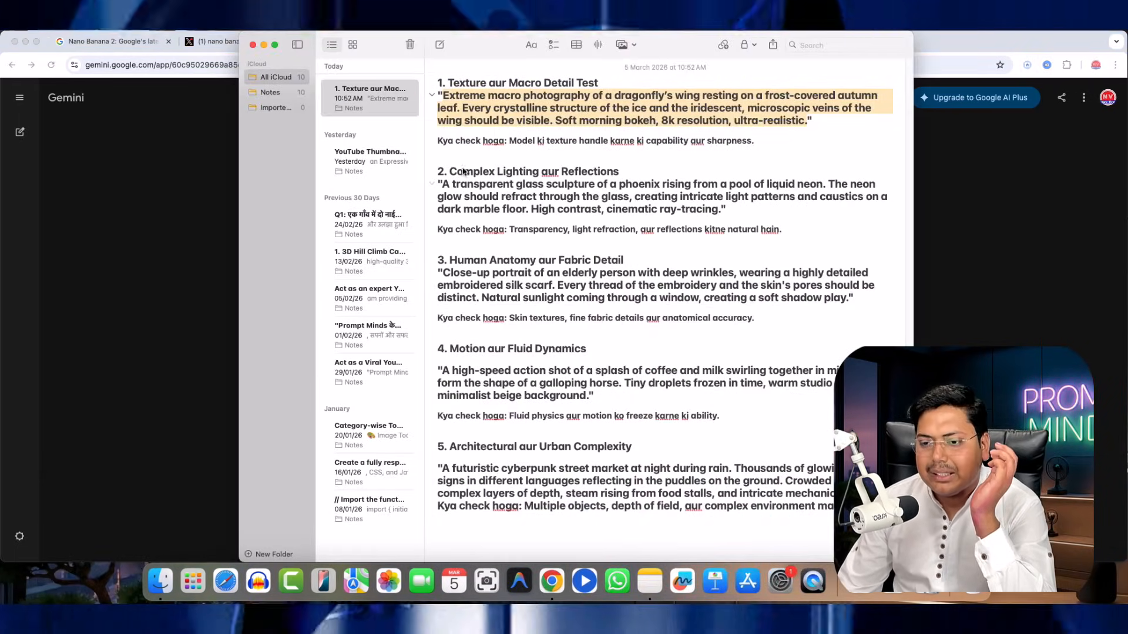
left_click_drag(455, 171, 598, 171)
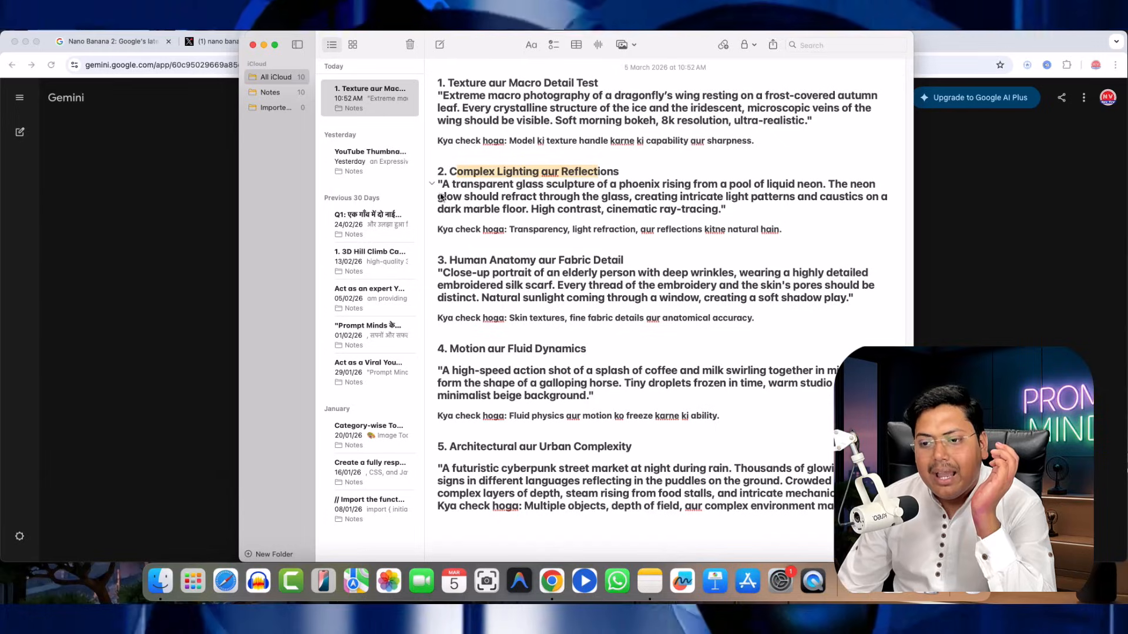
left_click_drag(443, 187, 718, 215)
key("super+c")
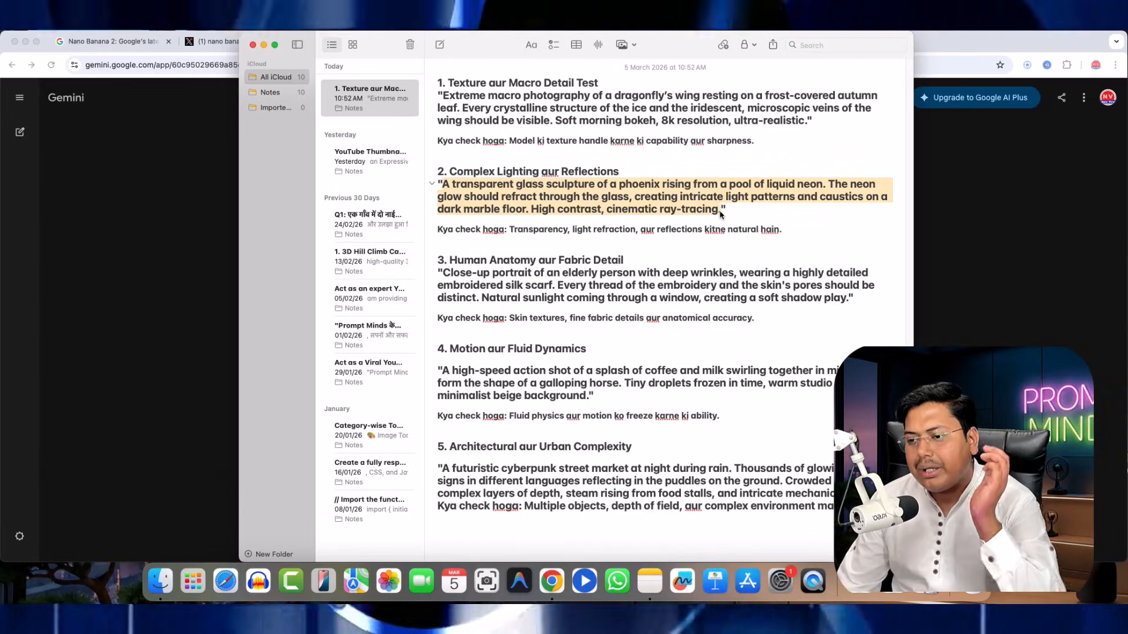
Step: Return to the Gemini chat and generate an image from the copied glass phoenix prompt
left_click(133, 165)
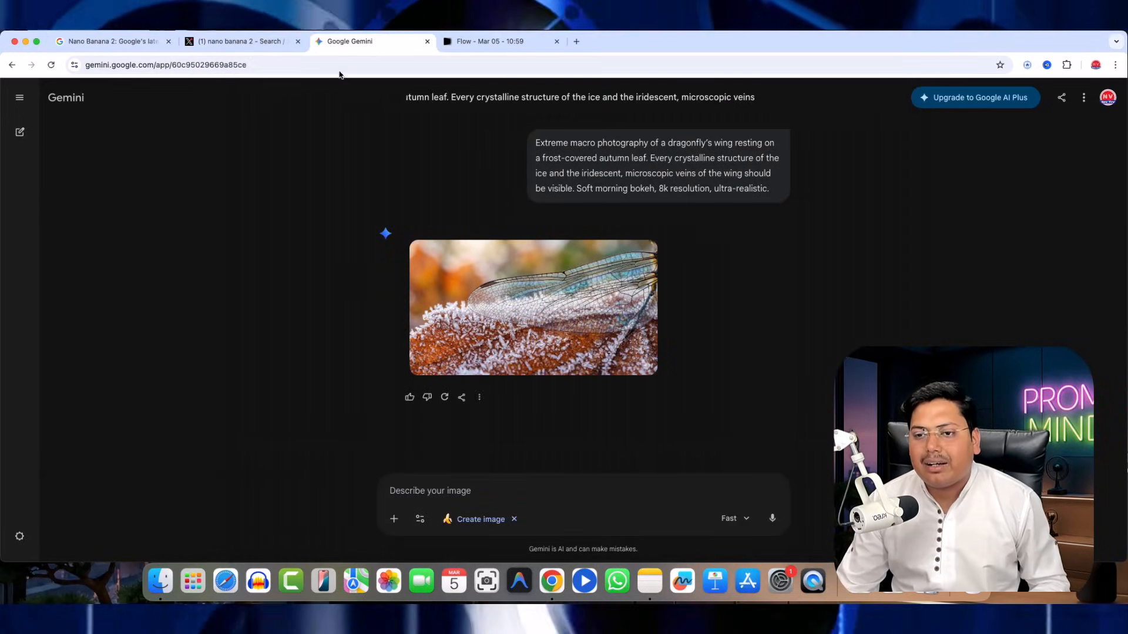
left_click(432, 491)
key("super+v")
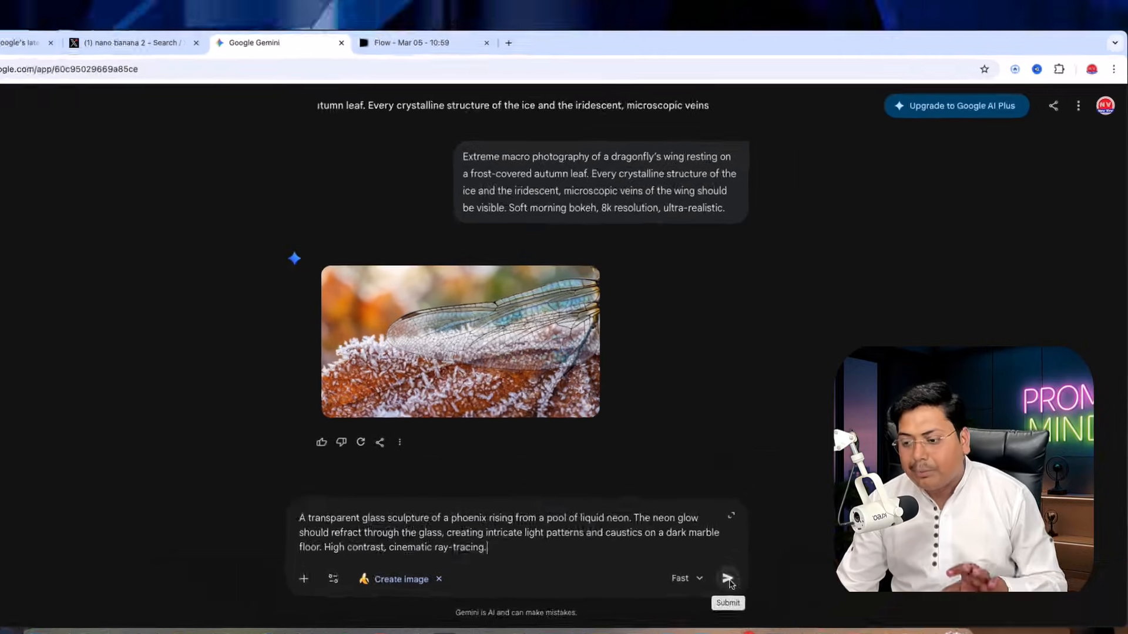
left_click(772, 519)
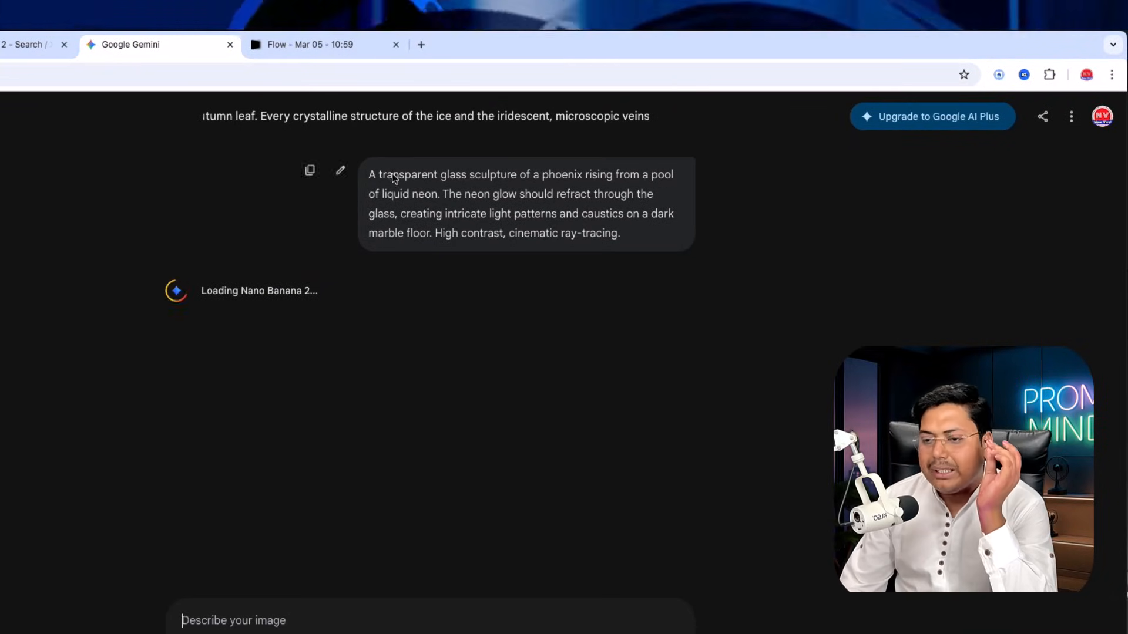
Step: Return to the Flow project's image overview and generate the same glass phoenix prompt with Nano Banana 2 and x2 outputs
left_click(282, 49)
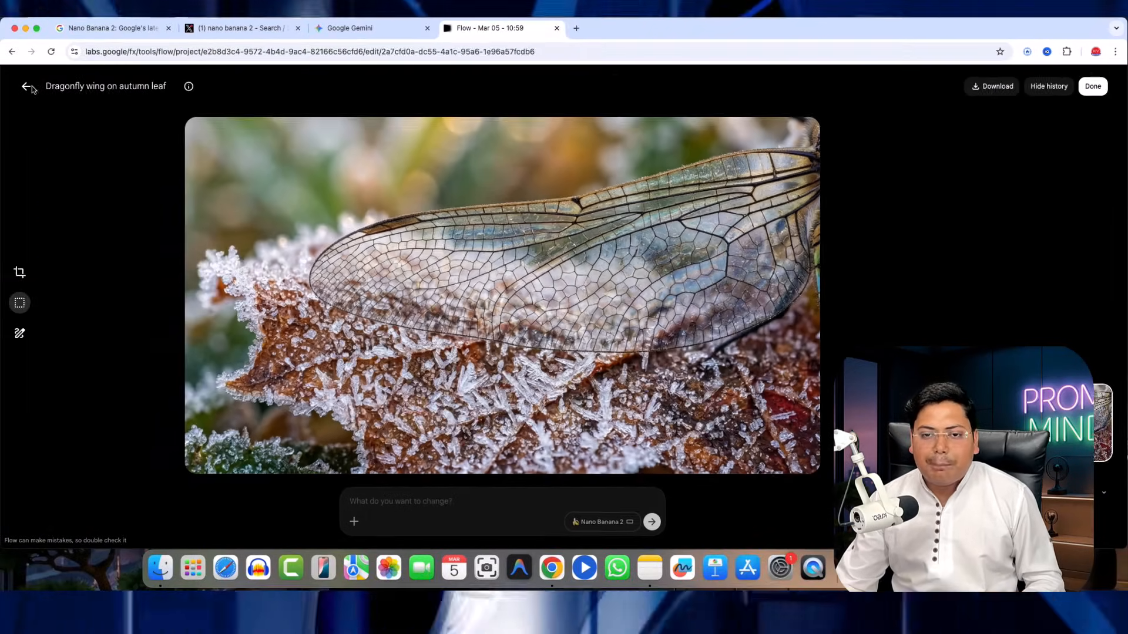
left_click(25, 87)
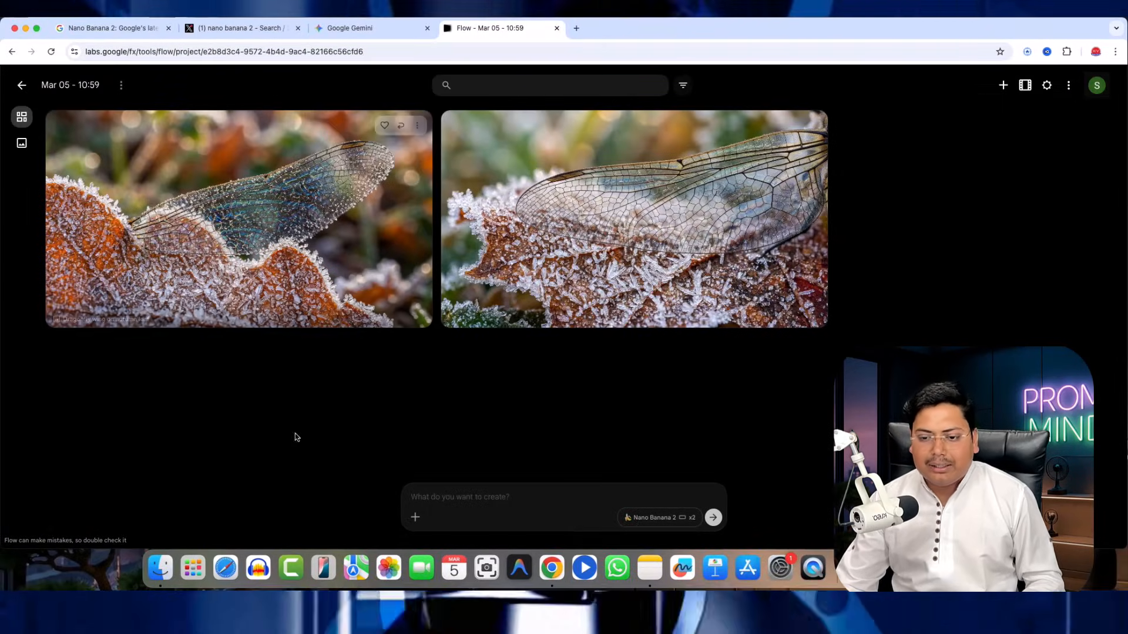
left_click(429, 497)
key("super+v")
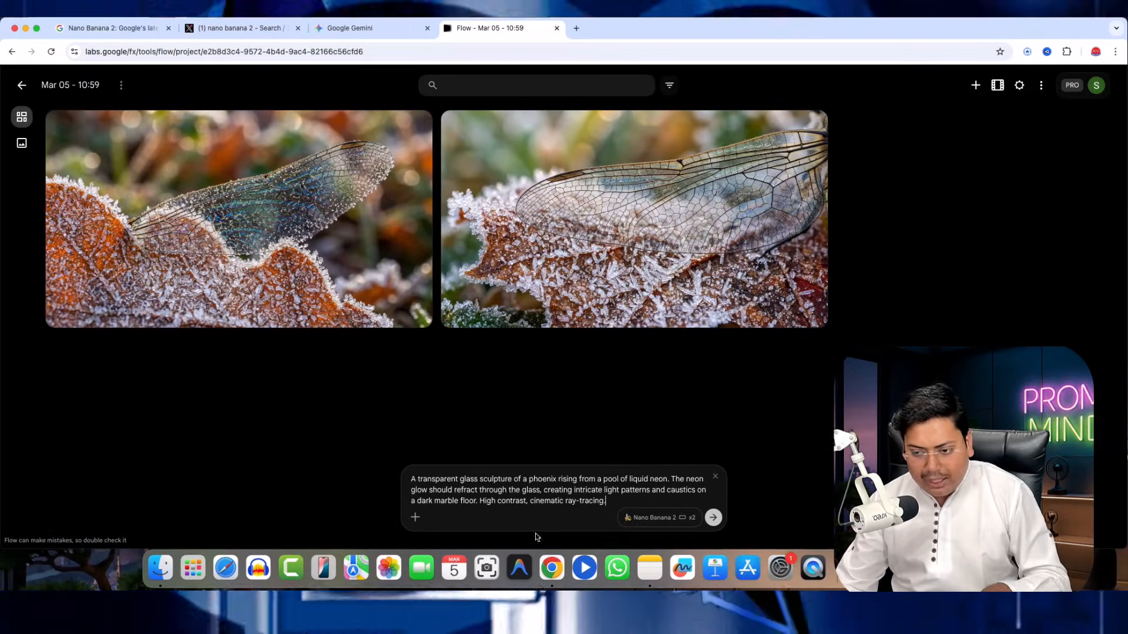
left_click(713, 518)
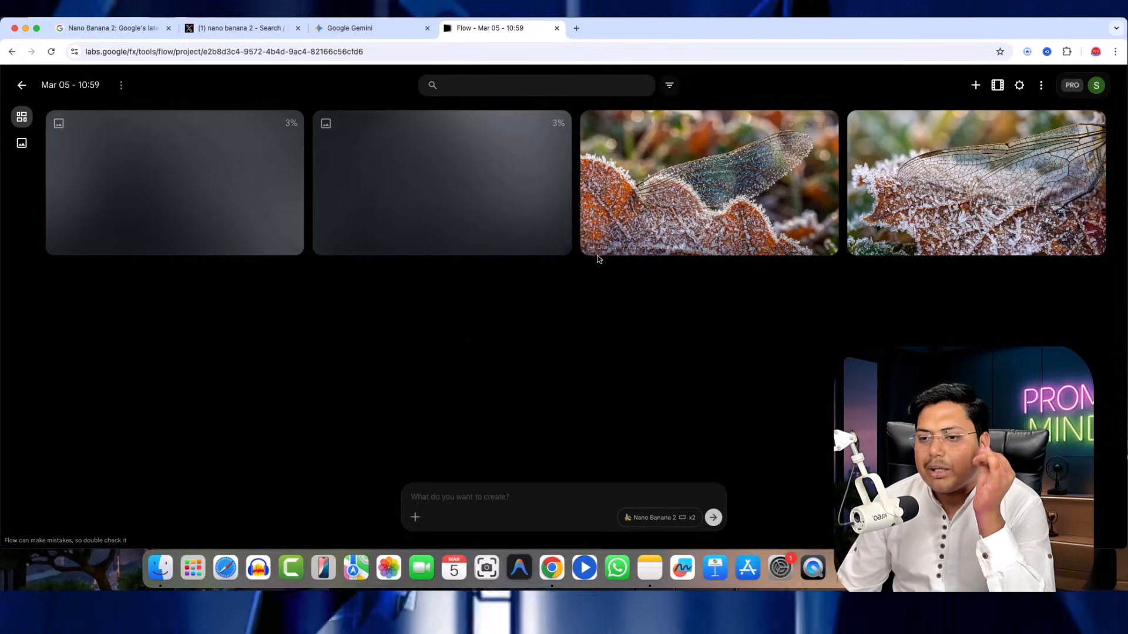
Step: Check the phoenix generation in Gemini and Flow, and open Gemini's finished phoenix image at full size
left_click(361, 28)
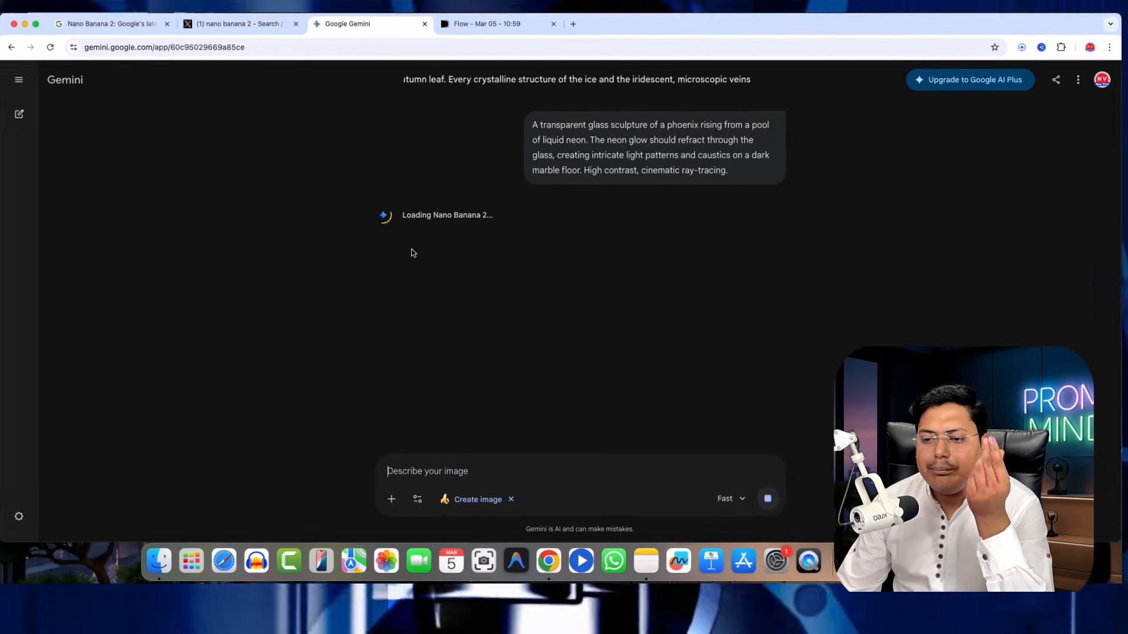
key("ctrl+Tab")
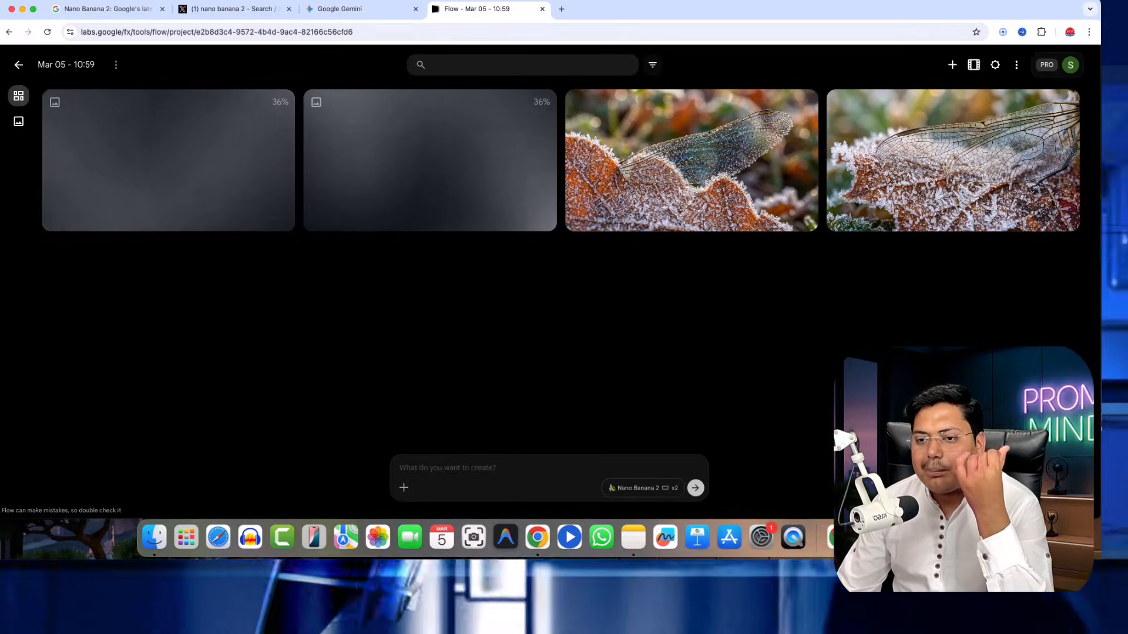
left_click(344, 10)
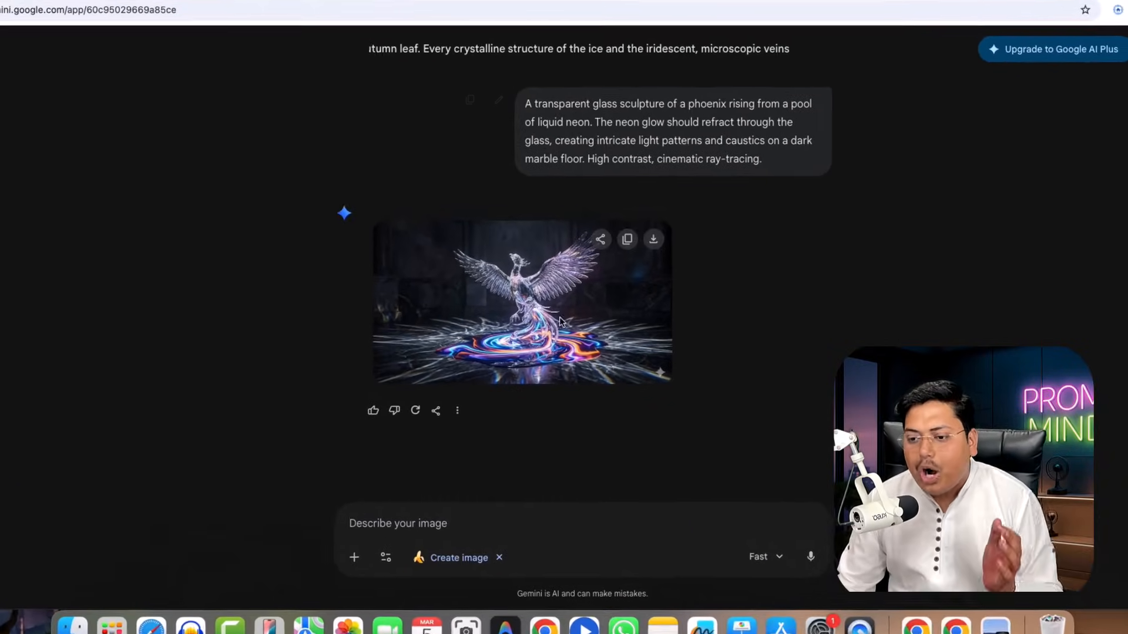
left_click(524, 302)
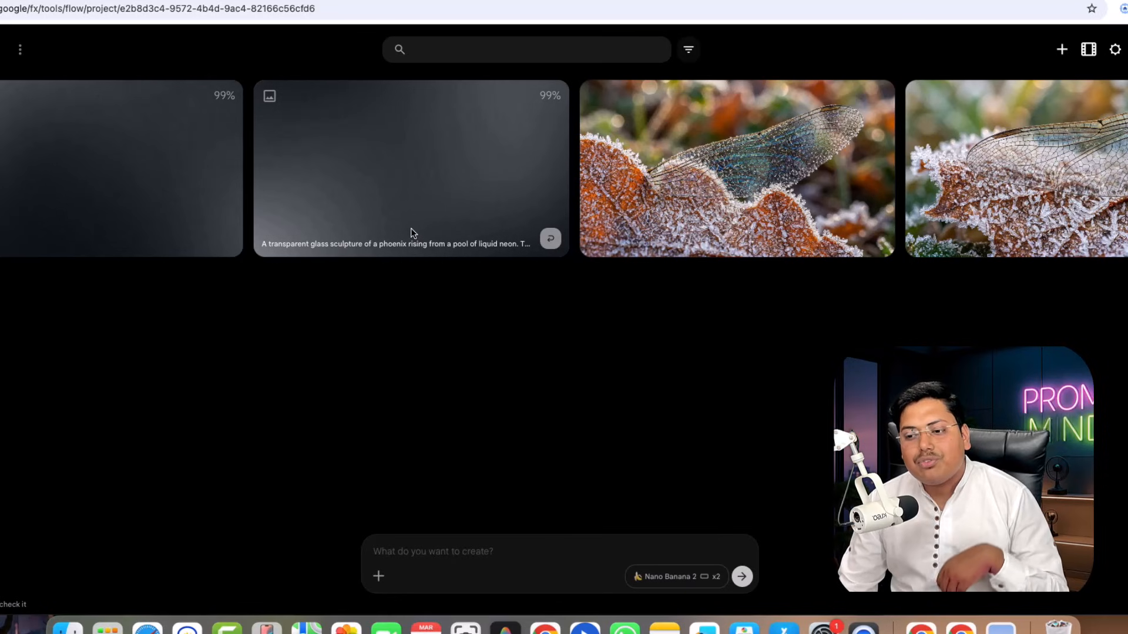
Step: View a dragonfly wing image and both phoenix images in Flow at full size, and compare them with Gemini's phoenix
left_click(786, 175)
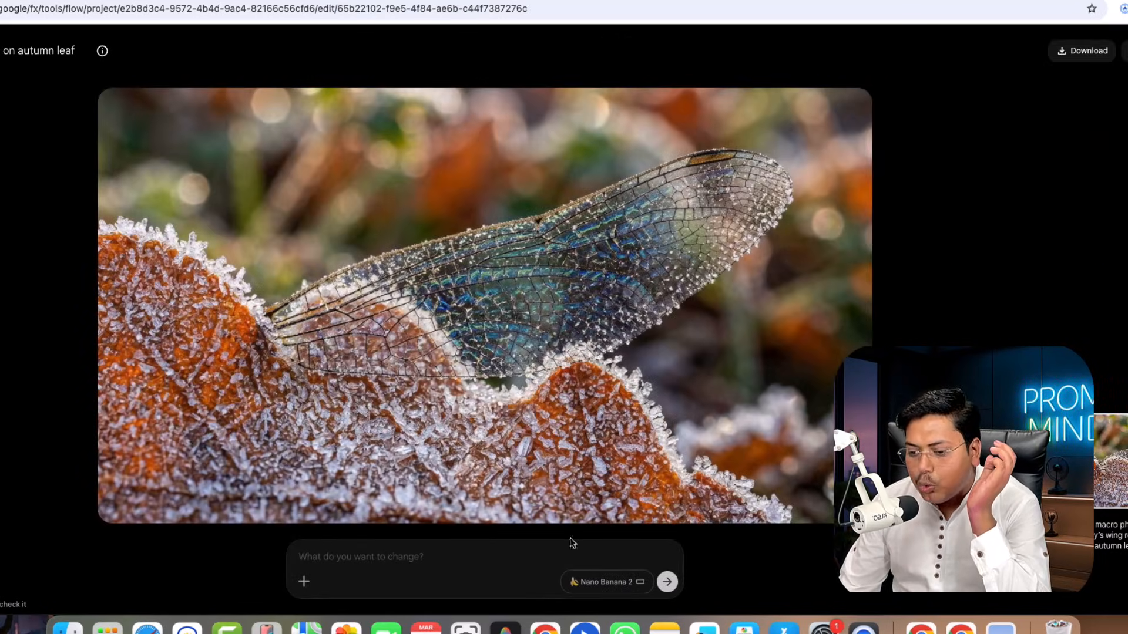
key("Escape")
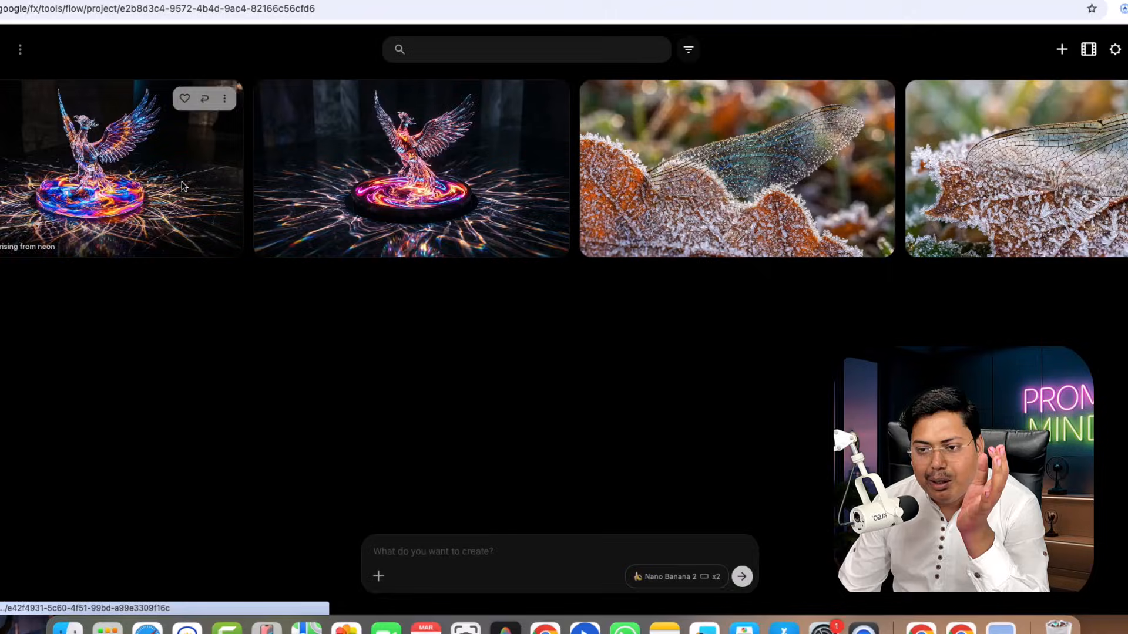
left_click(182, 185)
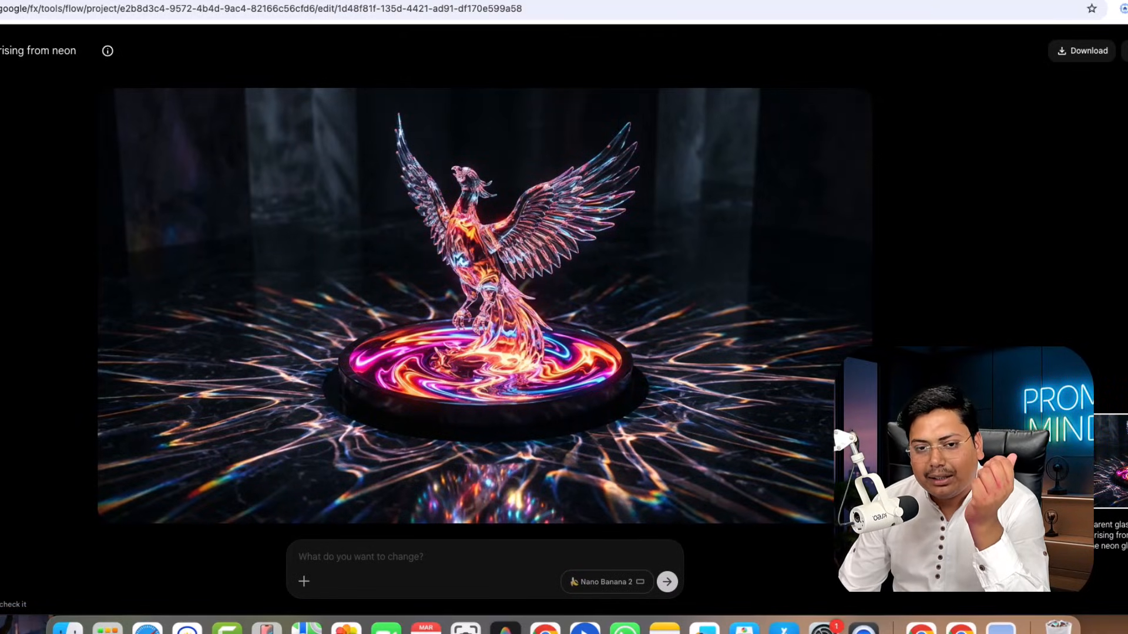
left_click(2, 49)
left_click(152, 181)
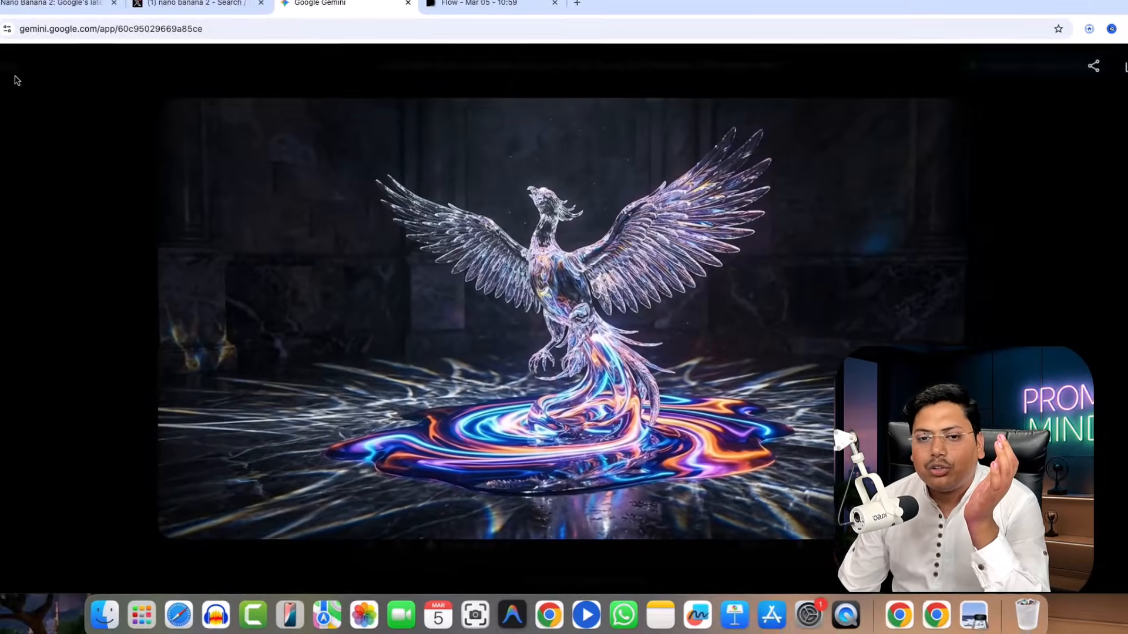
key("Escape")
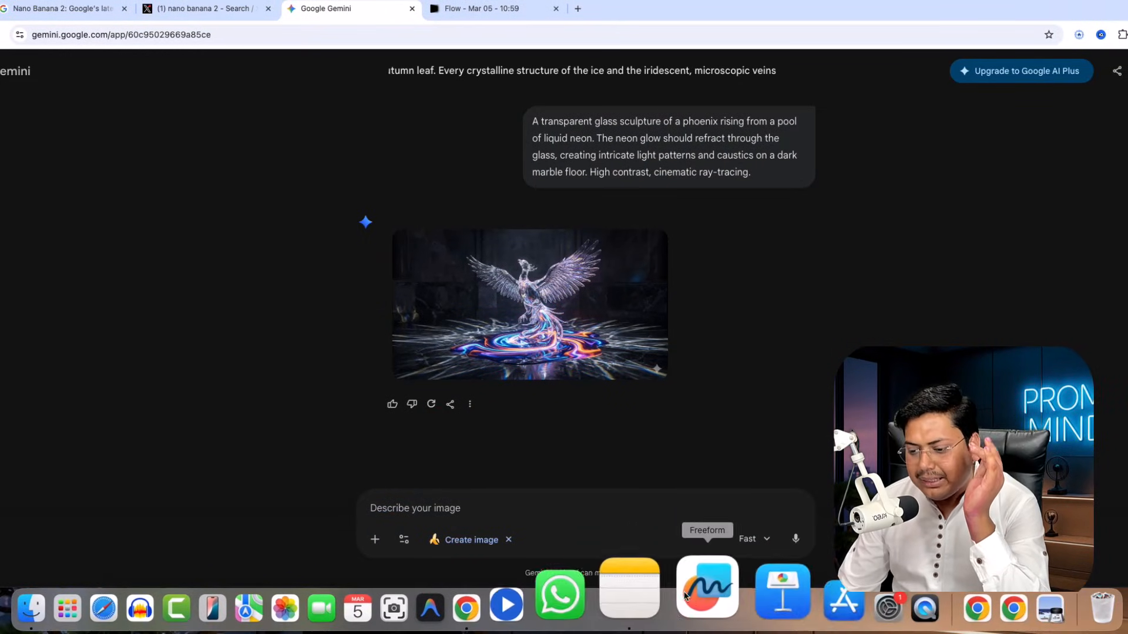
Step: Switch to Notes and copy the elderly person portrait prompt under "Human Anatomy aur Fabric Detail"
left_click(658, 594)
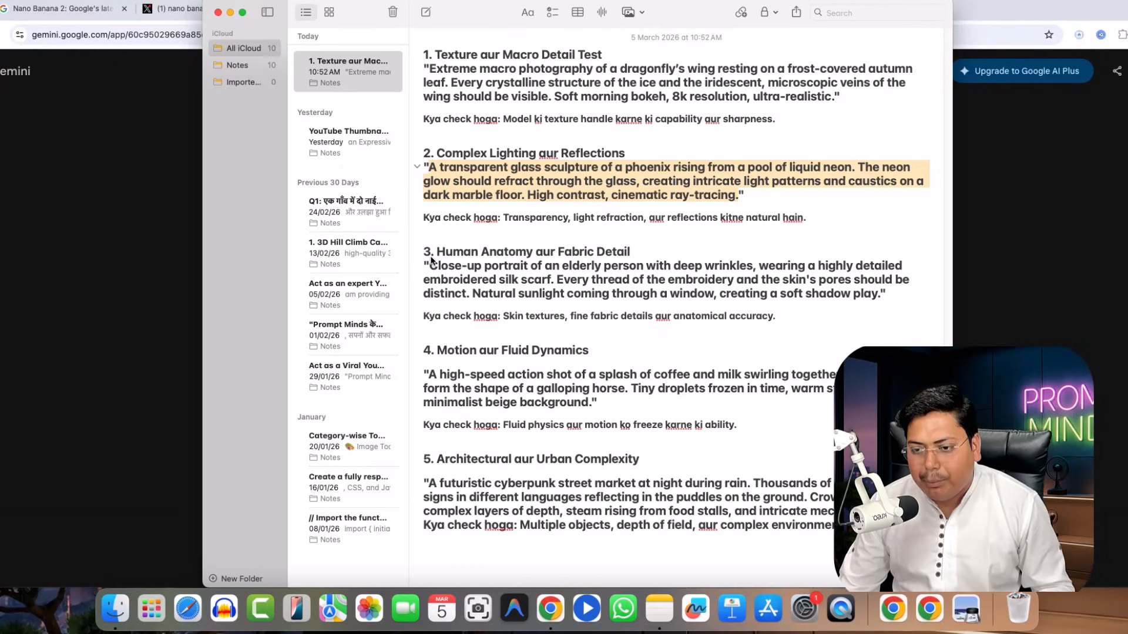
left_click_drag(430, 261, 788, 301)
key("super+c")
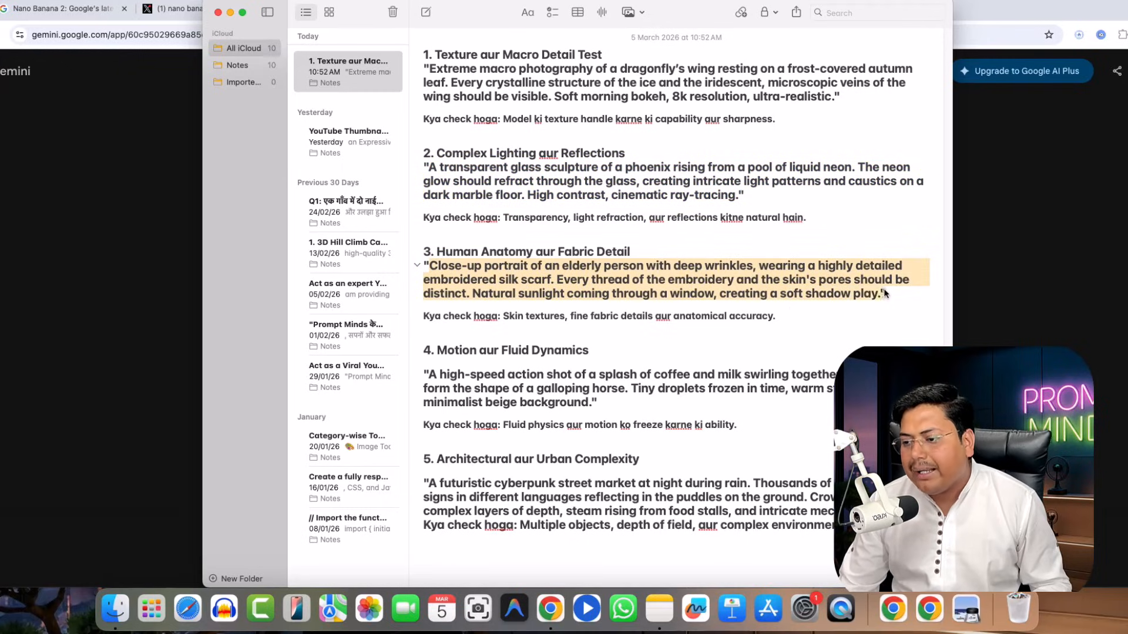
Step: Return to the Gemini chat and generate an image from the copied elderly person portrait prompt
left_click(126, 54)
left_click(220, 10)
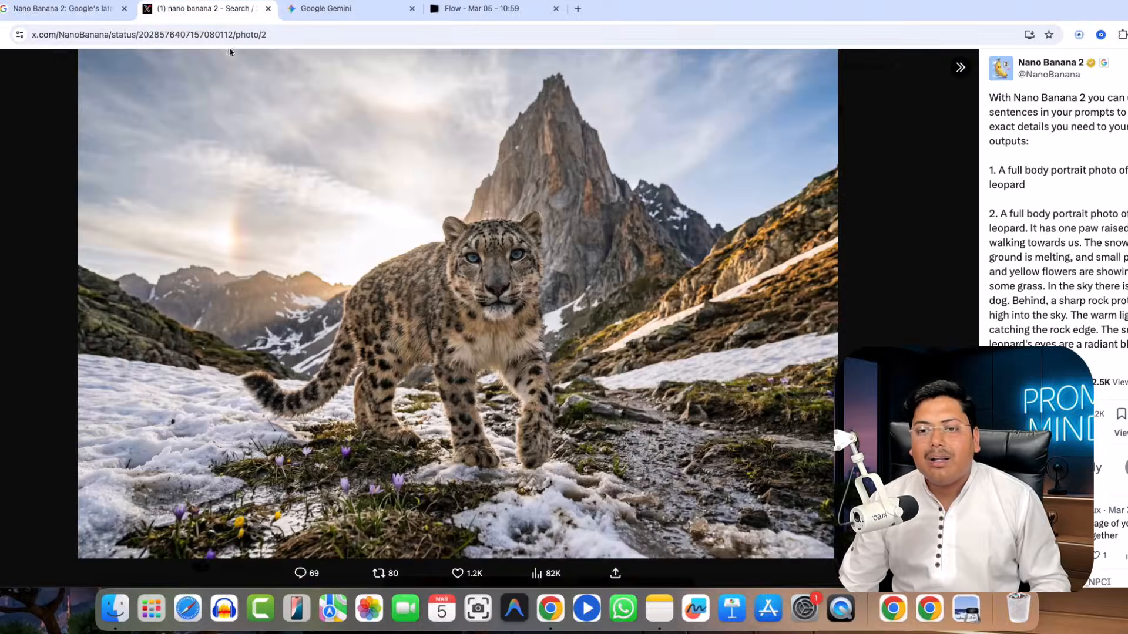
left_click(366, 7)
key("super+v")
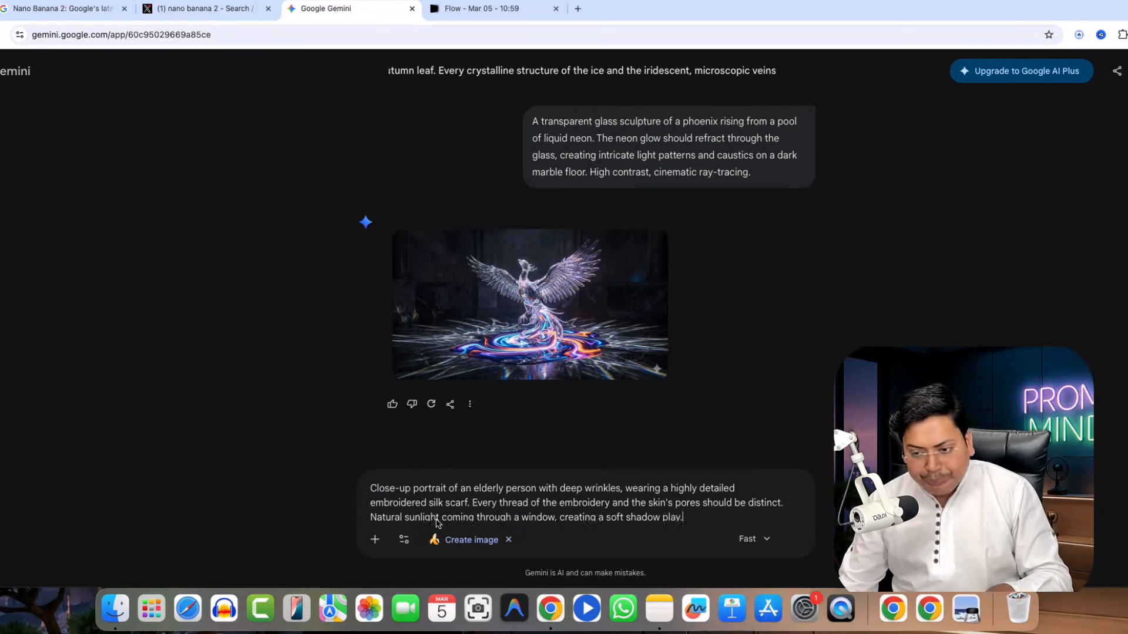
left_click(795, 540)
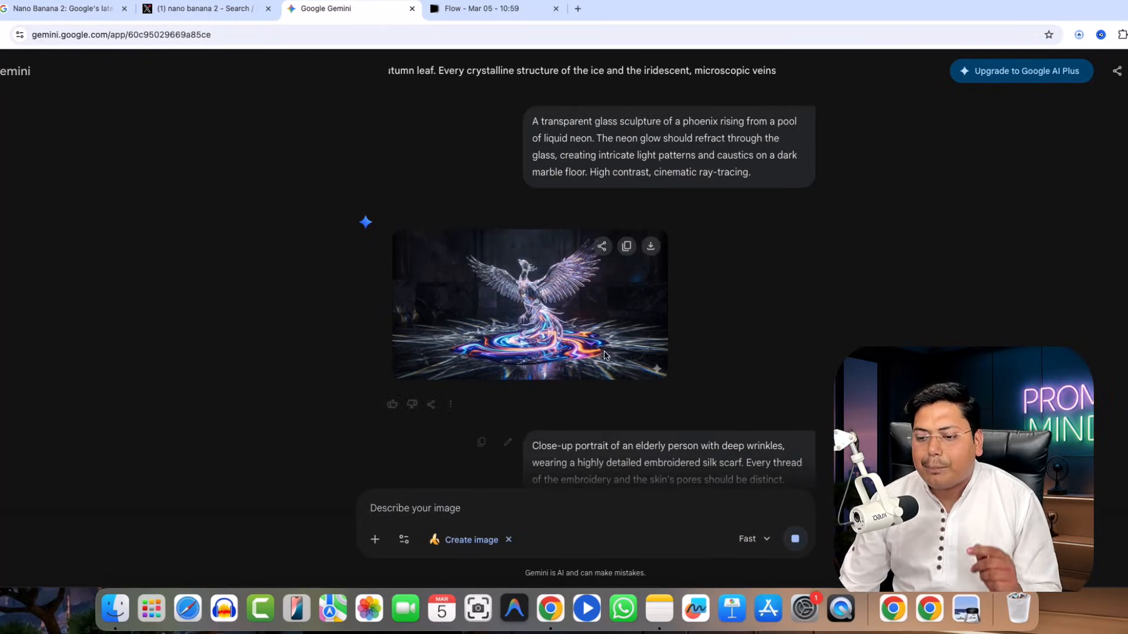
Step: Generate the elderly person portrait prompt in the Flow project with Nano Banana 2 and x2 outputs
left_click(468, 10)
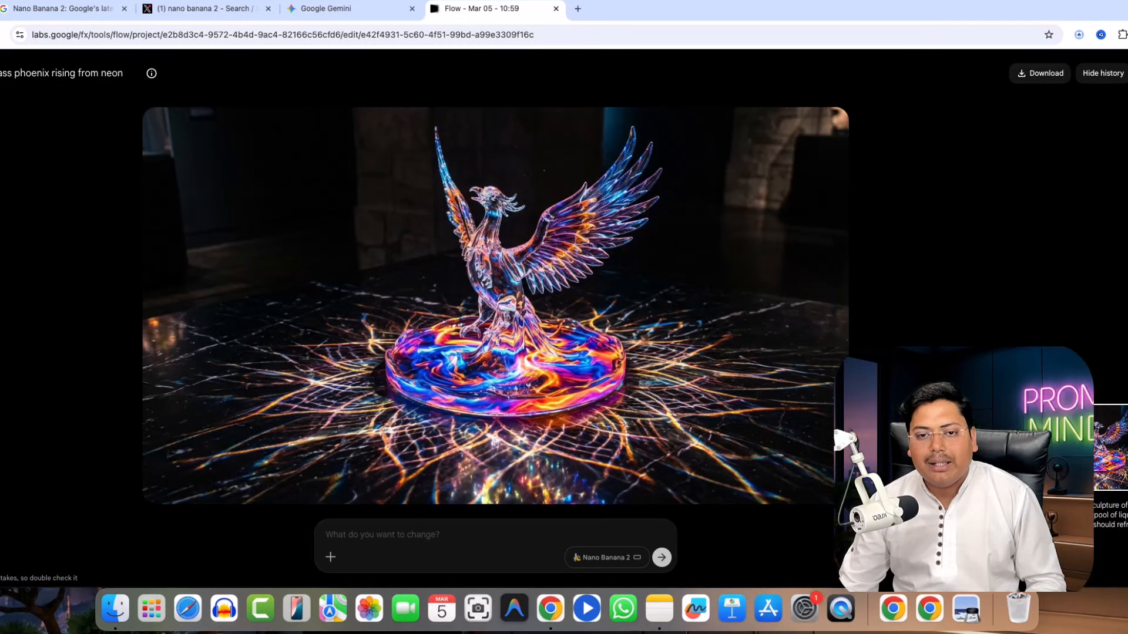
left_click(1, 73)
key("super+v")
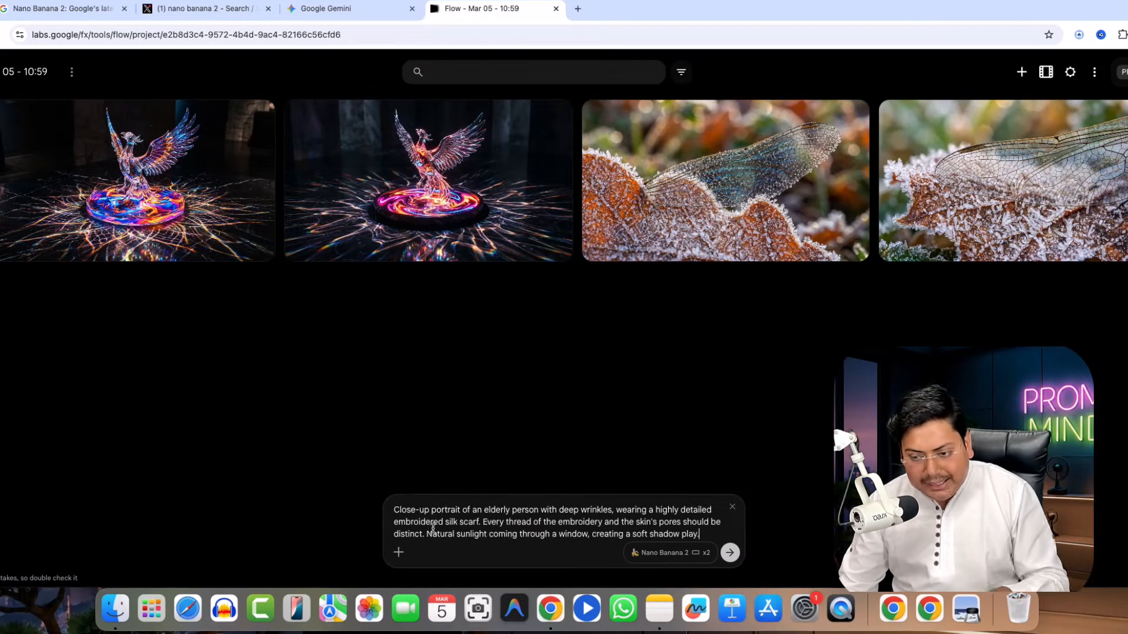
left_click(728, 559)
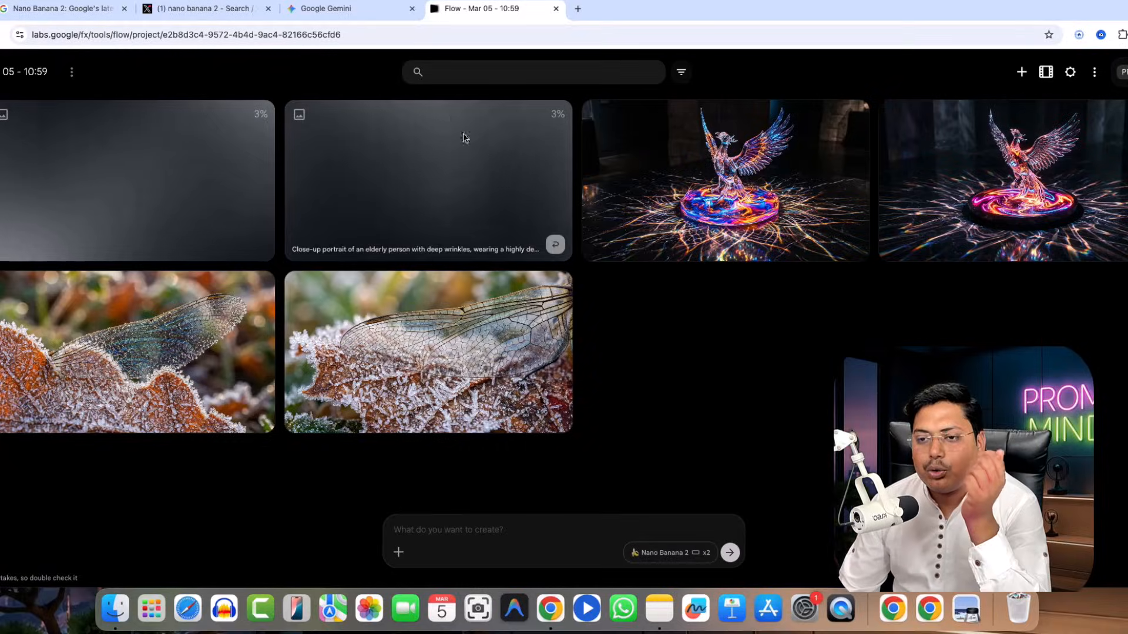
Step: Search Google for "lmareana" in a new browser tab and open the Arena AI site from the results
left_click(573, 10)
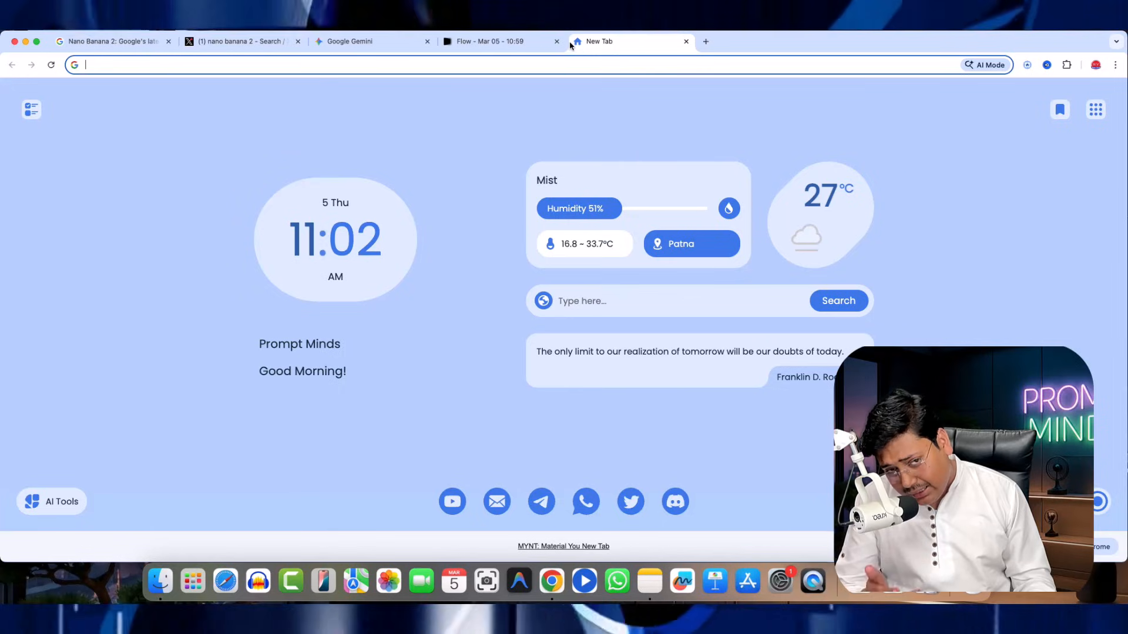
type("a")
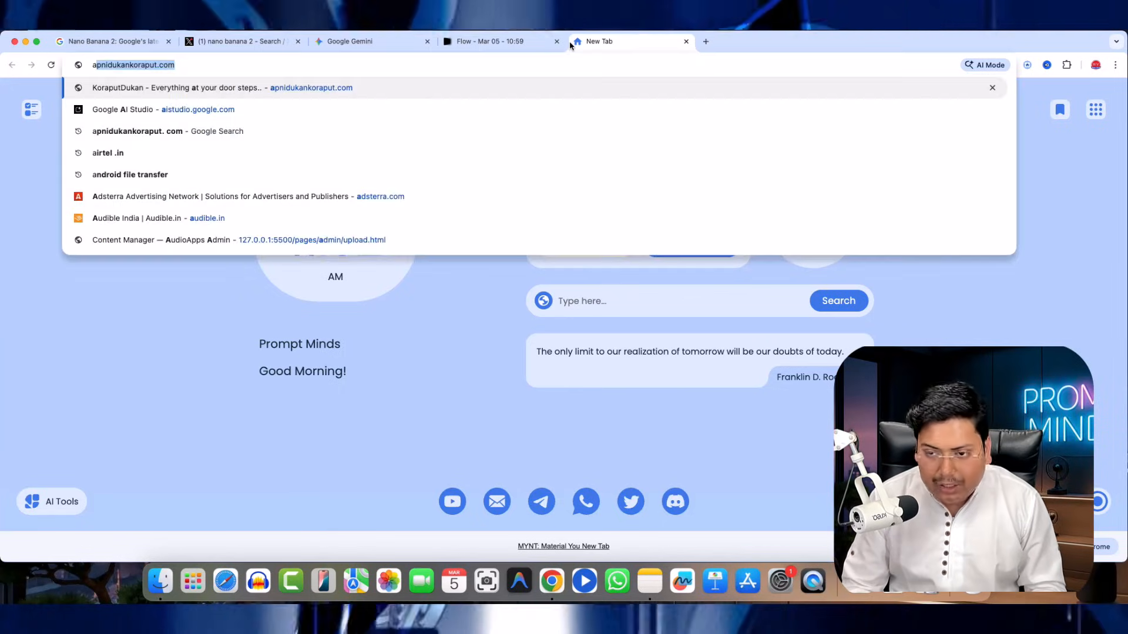
key("BackSpace")
type("la")
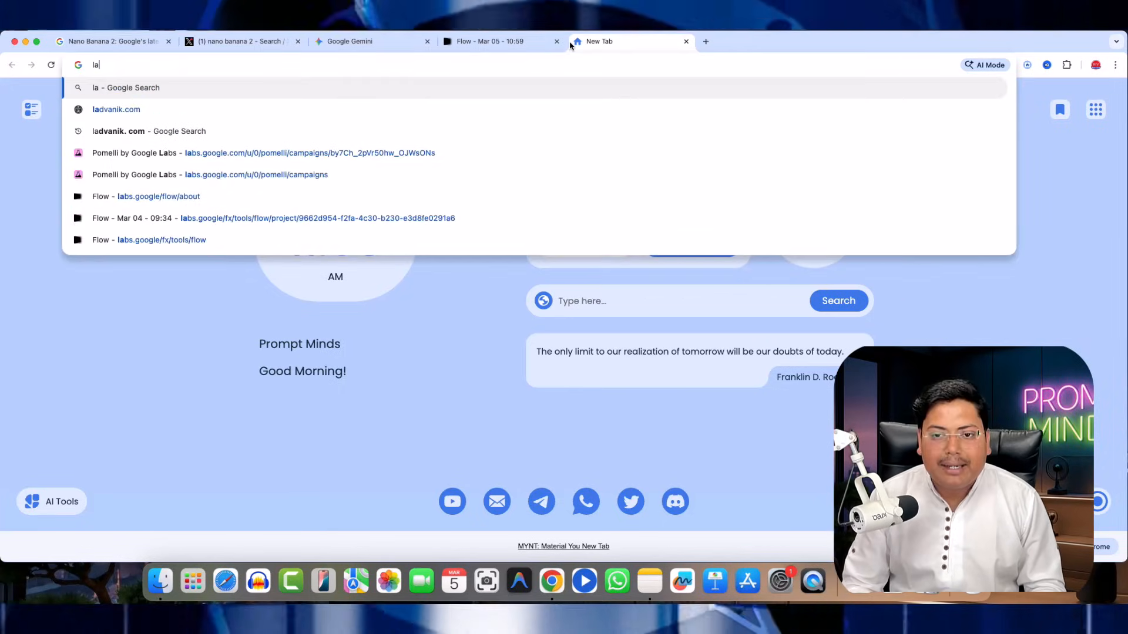
key("BackSpace")
type("m")
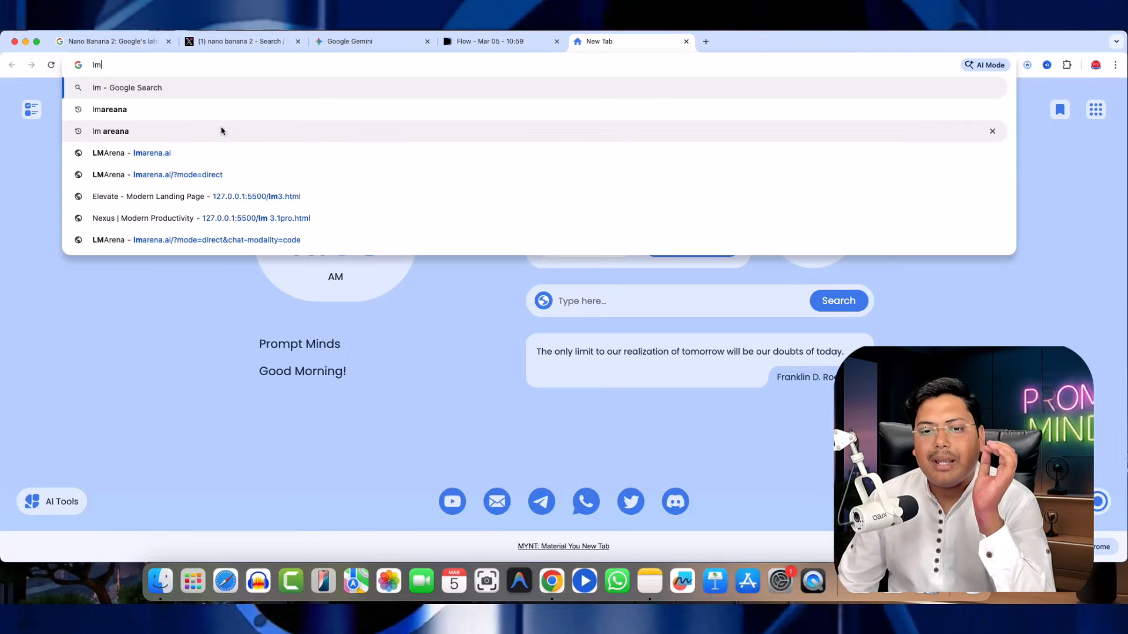
left_click(223, 110)
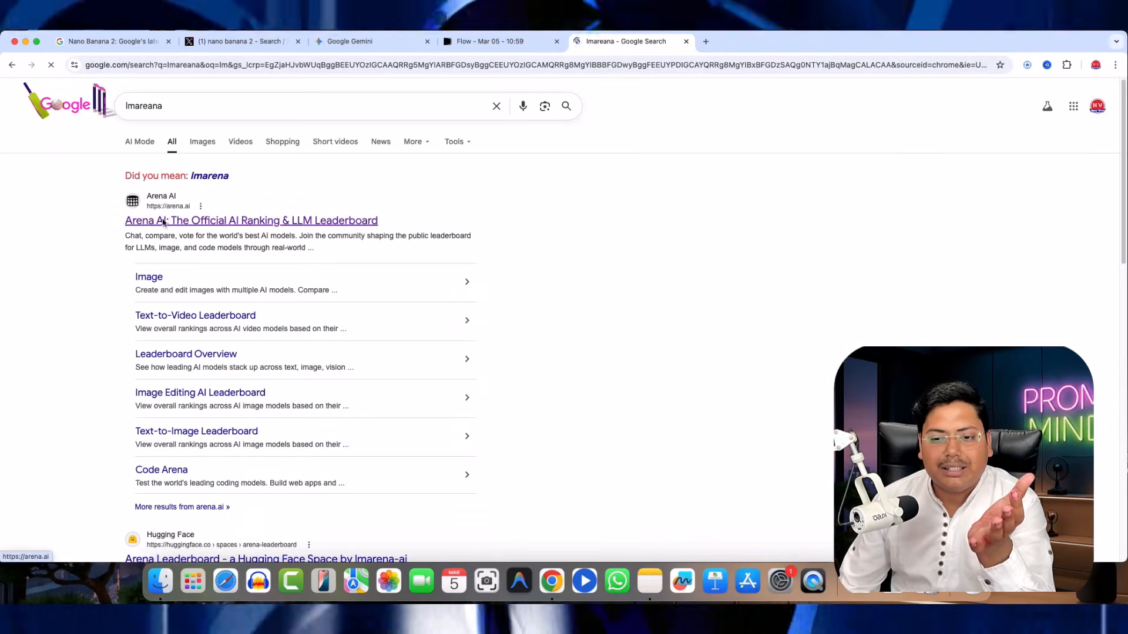
left_click(165, 221)
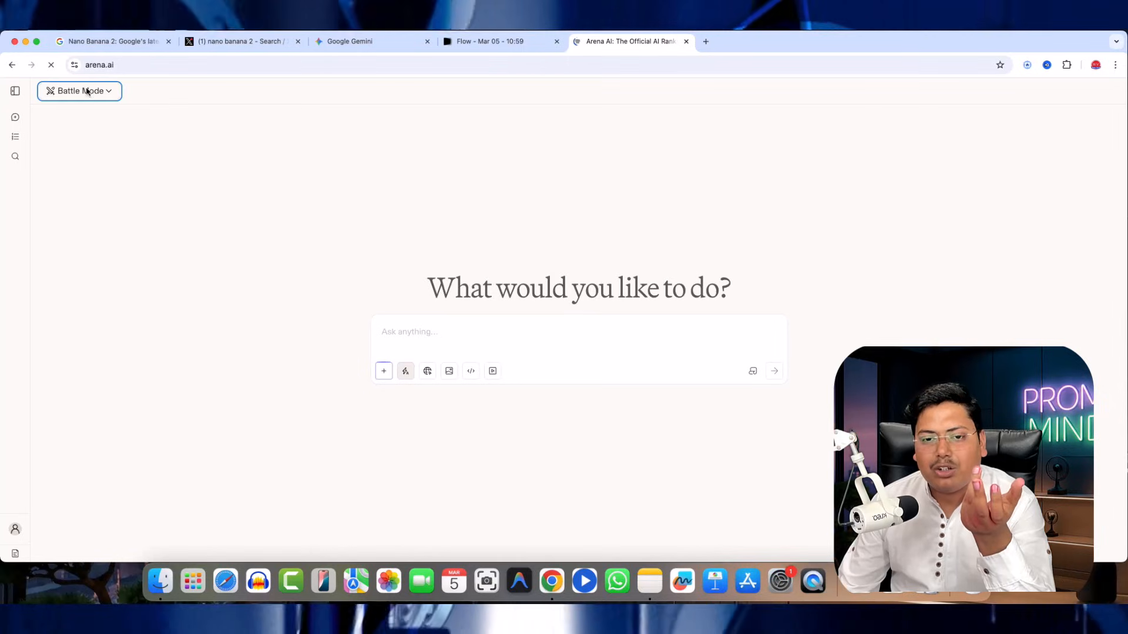
Step: Set Arena AI to image generation and change Battle Mode to Side by Side comparison
left_click(449, 372)
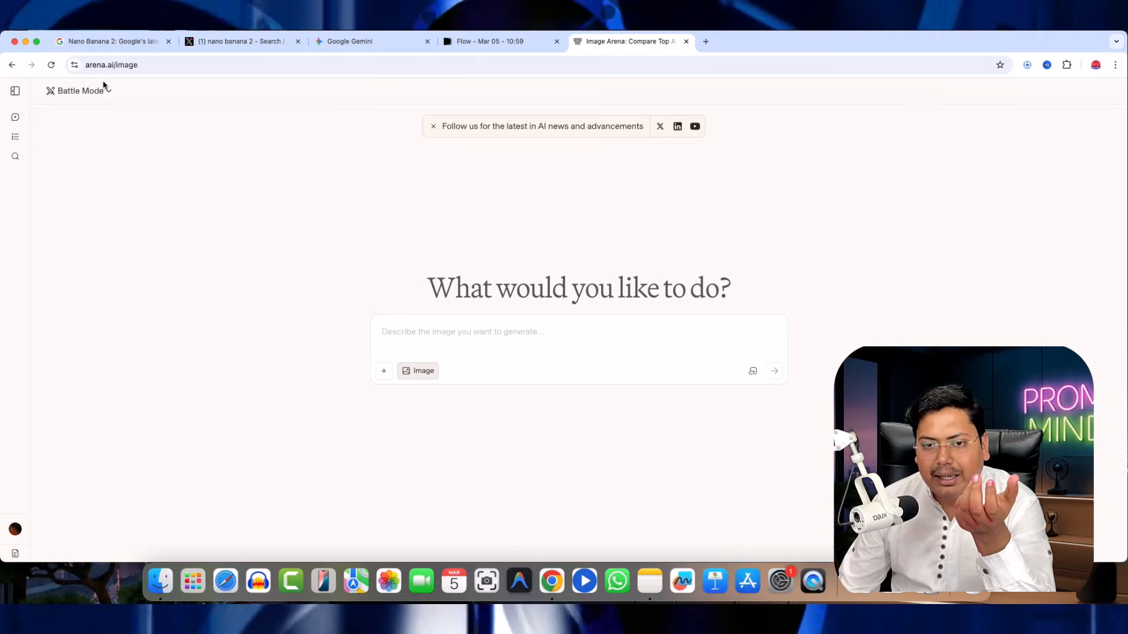
left_click(94, 154)
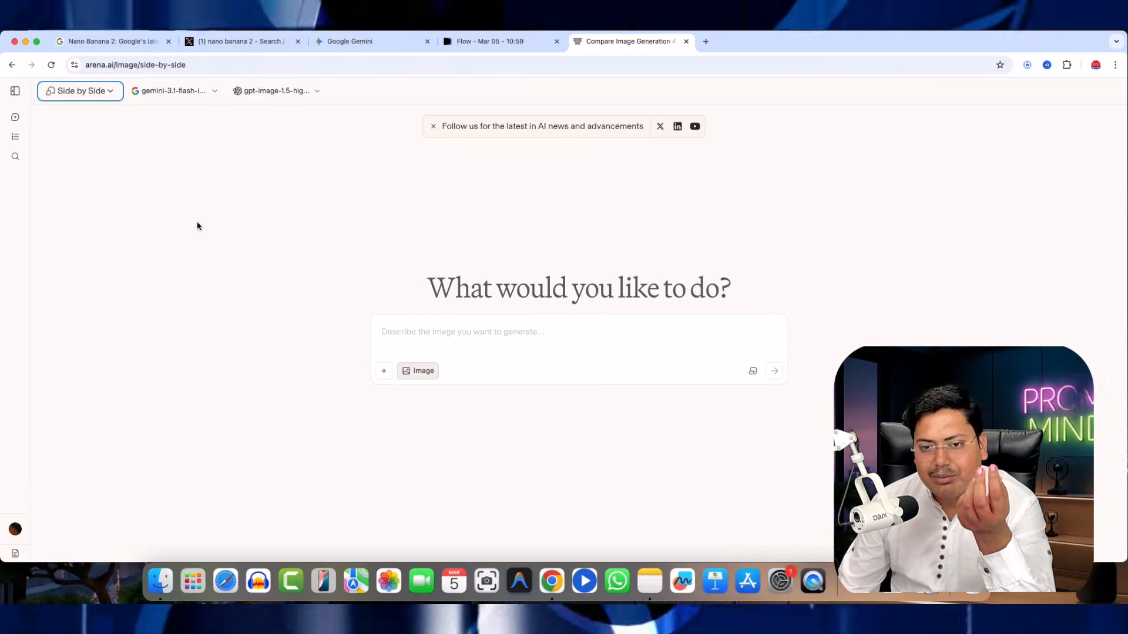
Step: Search the first comparison model's list for "nano", keeping the Gemini flash image model
left_click(188, 92)
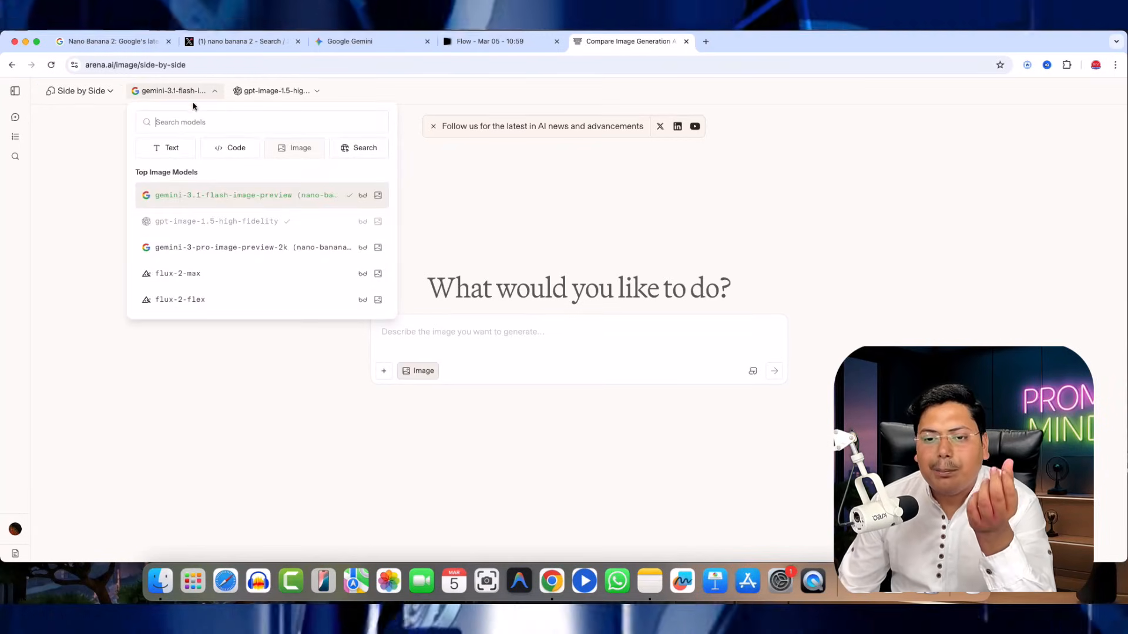
type("nano")
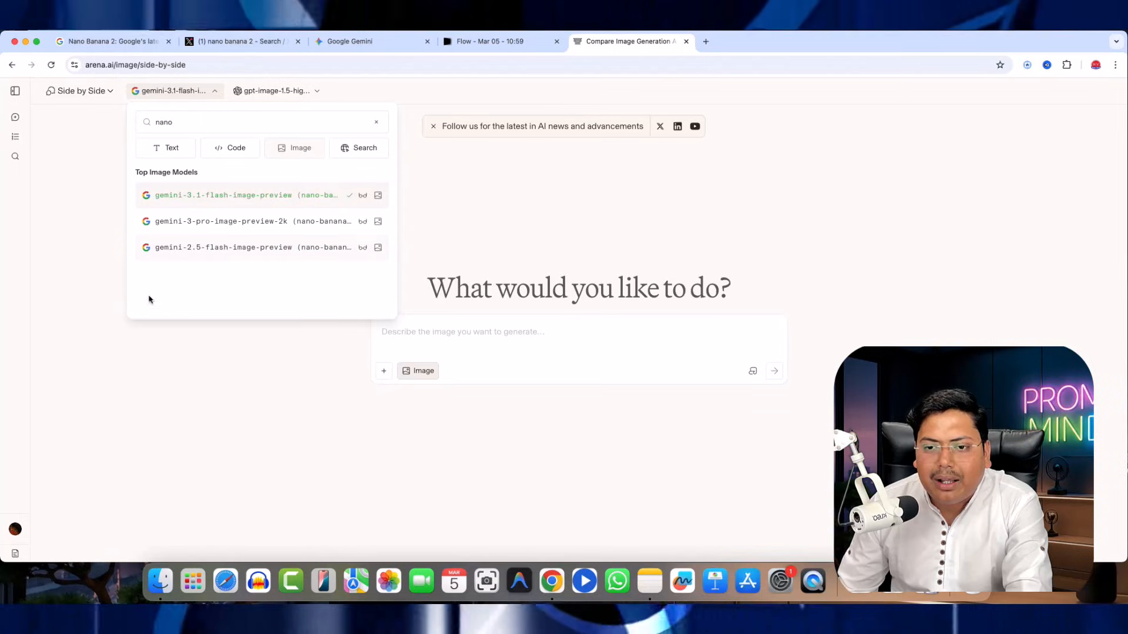
left_click(79, 198)
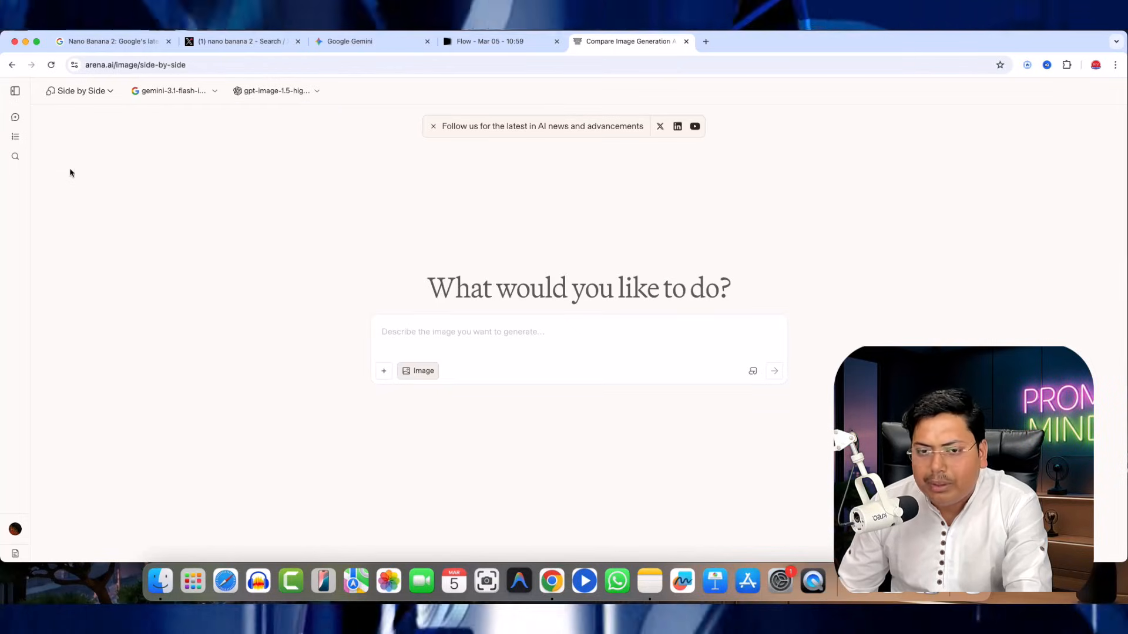
Step: Change the Arena AI image mode from side-by-side comparison to Direct
left_click(82, 91)
left_click(122, 120)
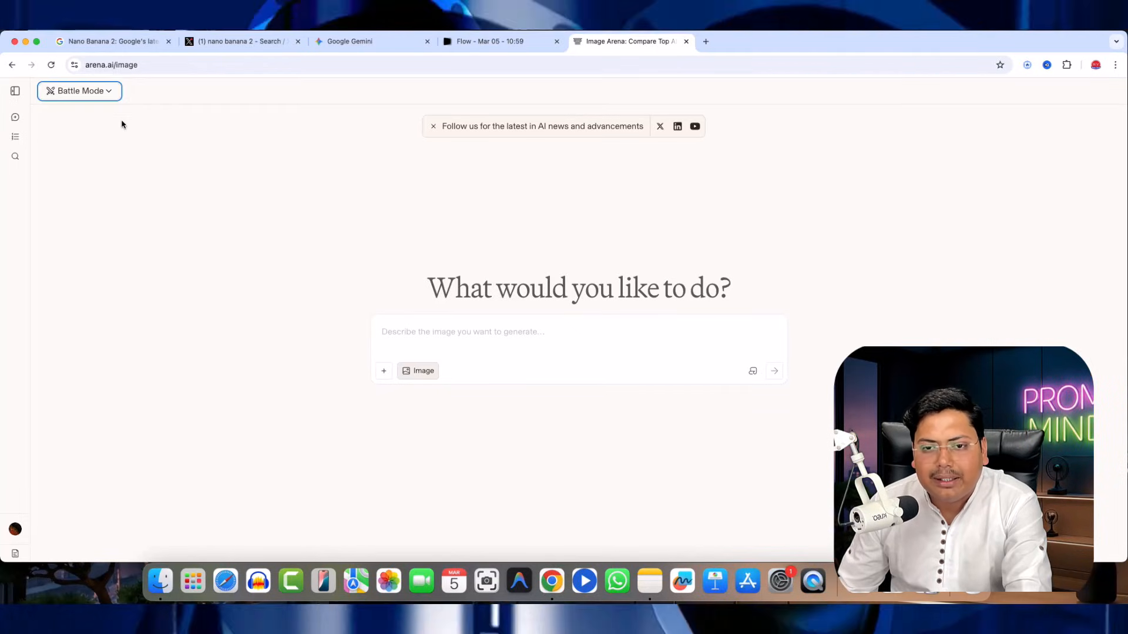
left_click(108, 91)
left_click(93, 184)
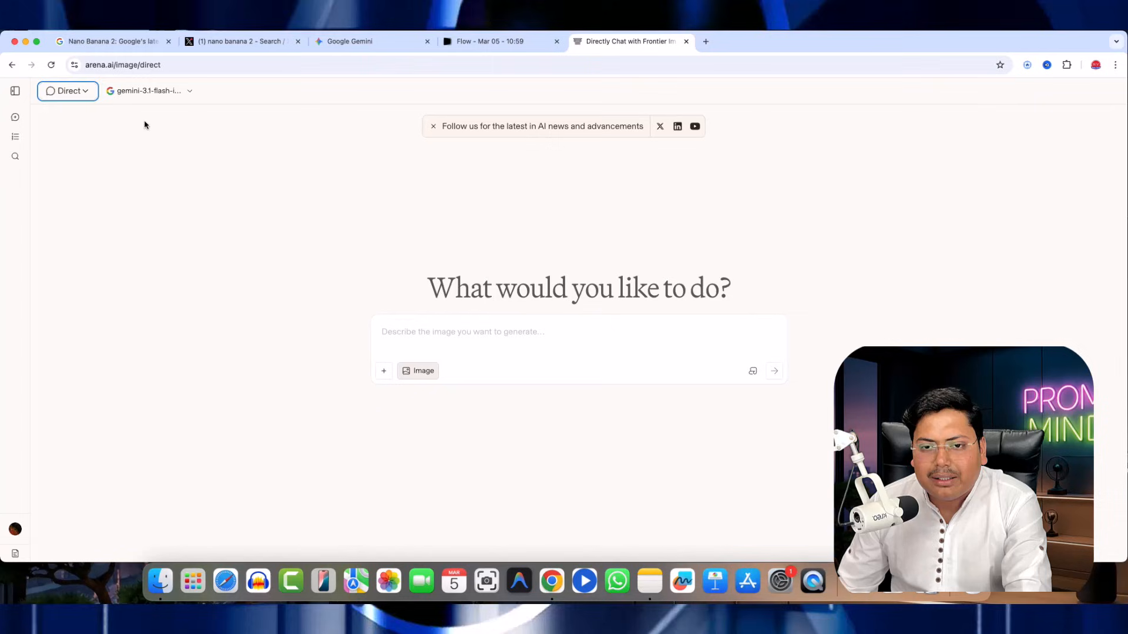
Step: Search the Direct mode image models for "nano" and select gemini-3.1-flash-image-preview
left_click(156, 93)
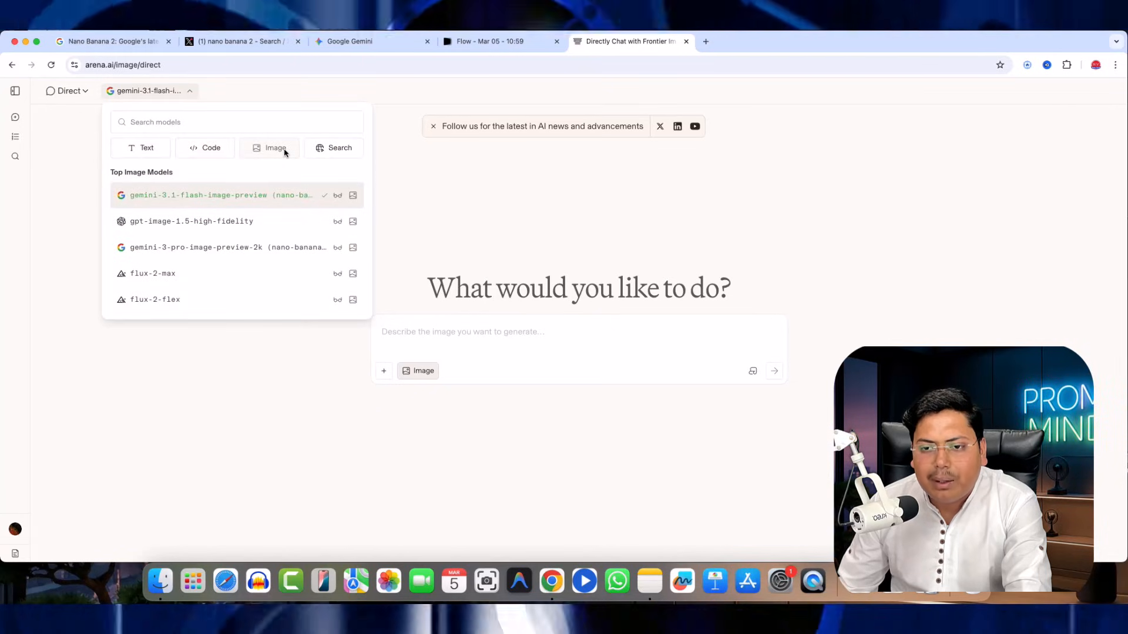
left_click(406, 375)
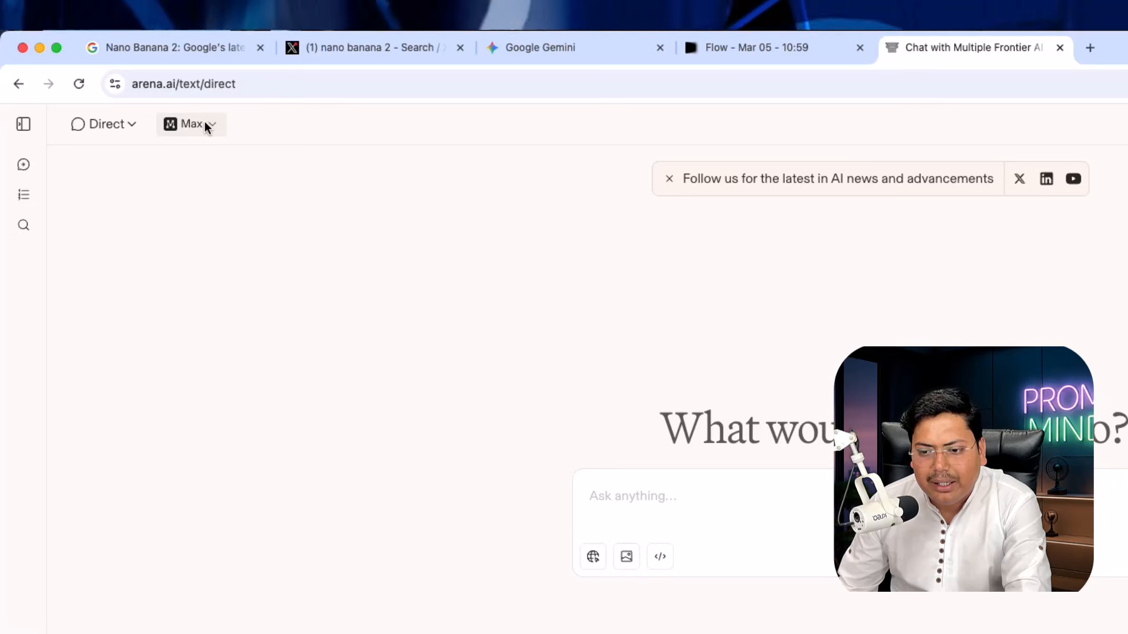
left_click(131, 91)
left_click(407, 212)
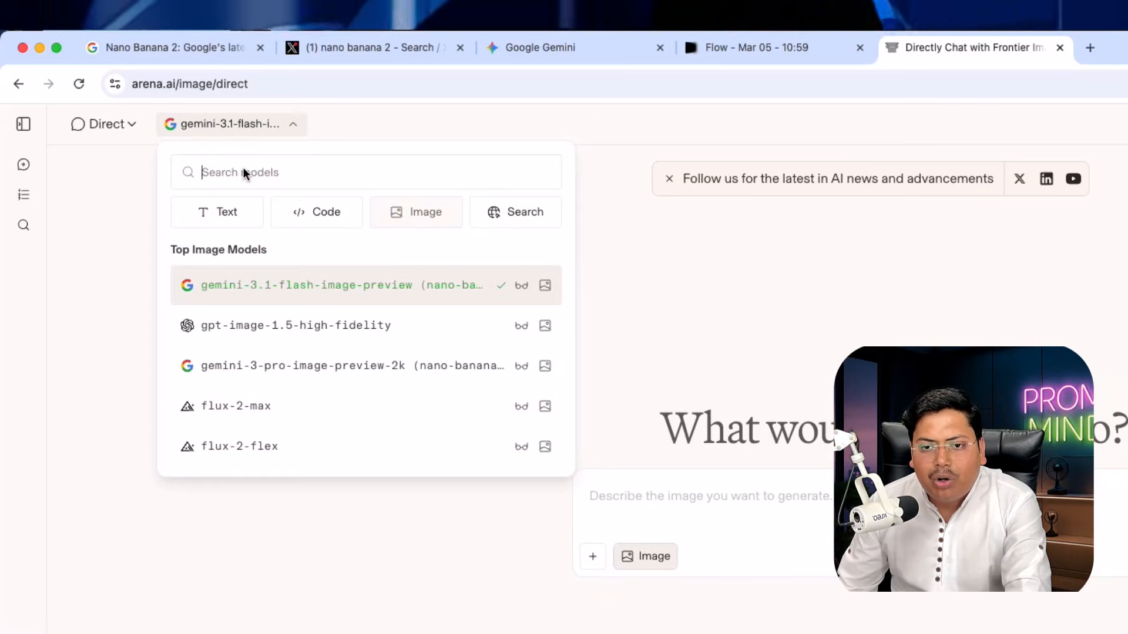
type("nano")
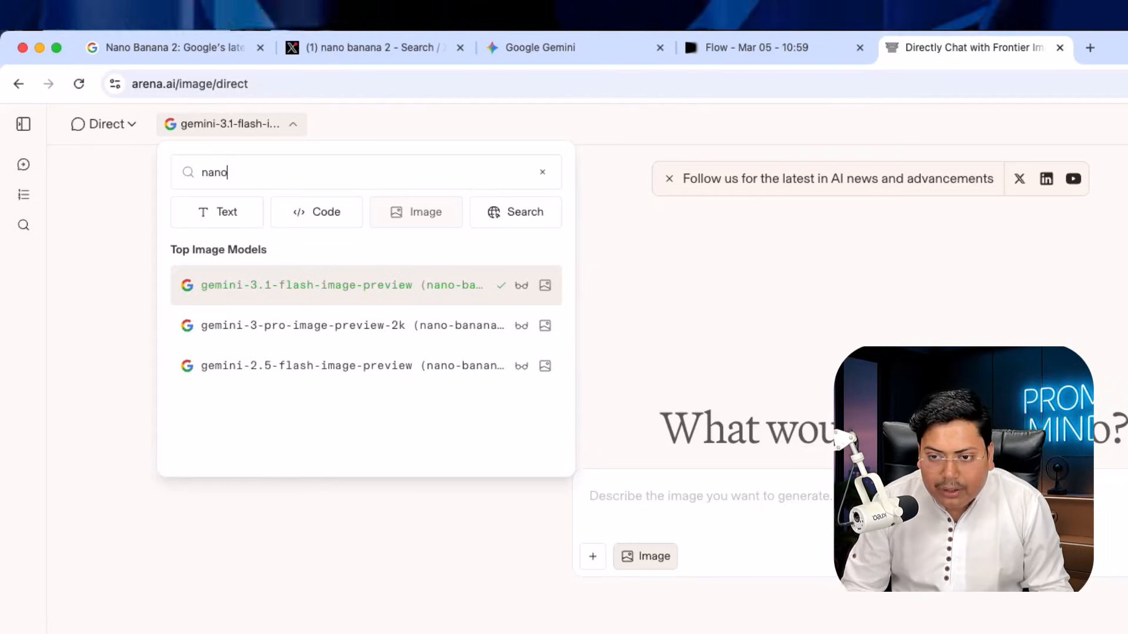
left_click(442, 291)
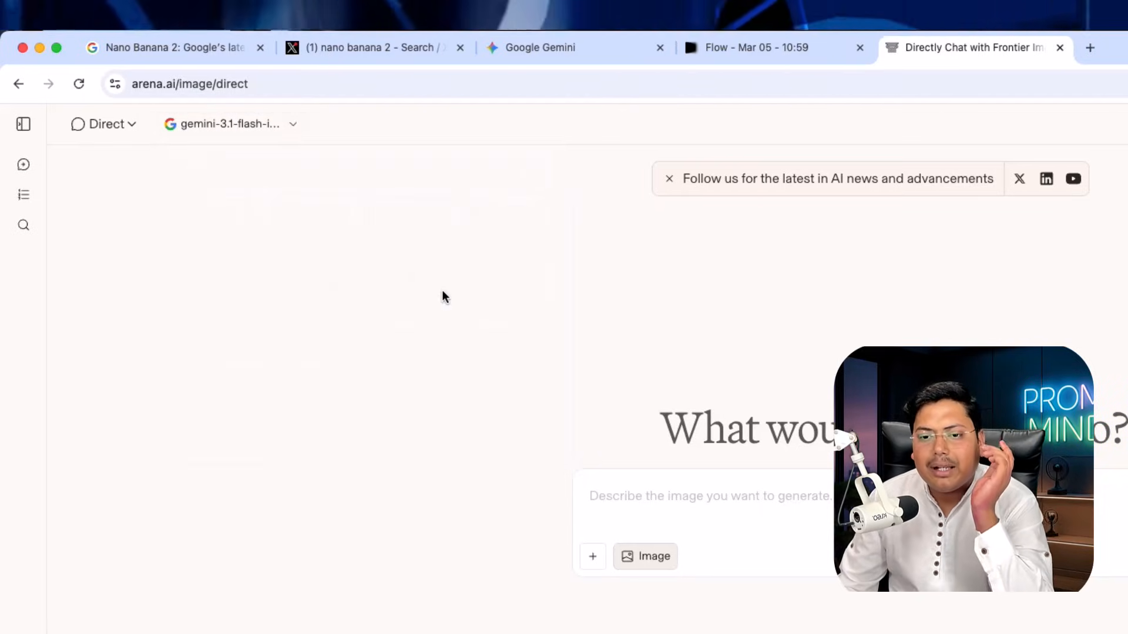
Step: Select gemini-3-pro-image-preview-2k as the Direct mode image model
left_click(295, 128)
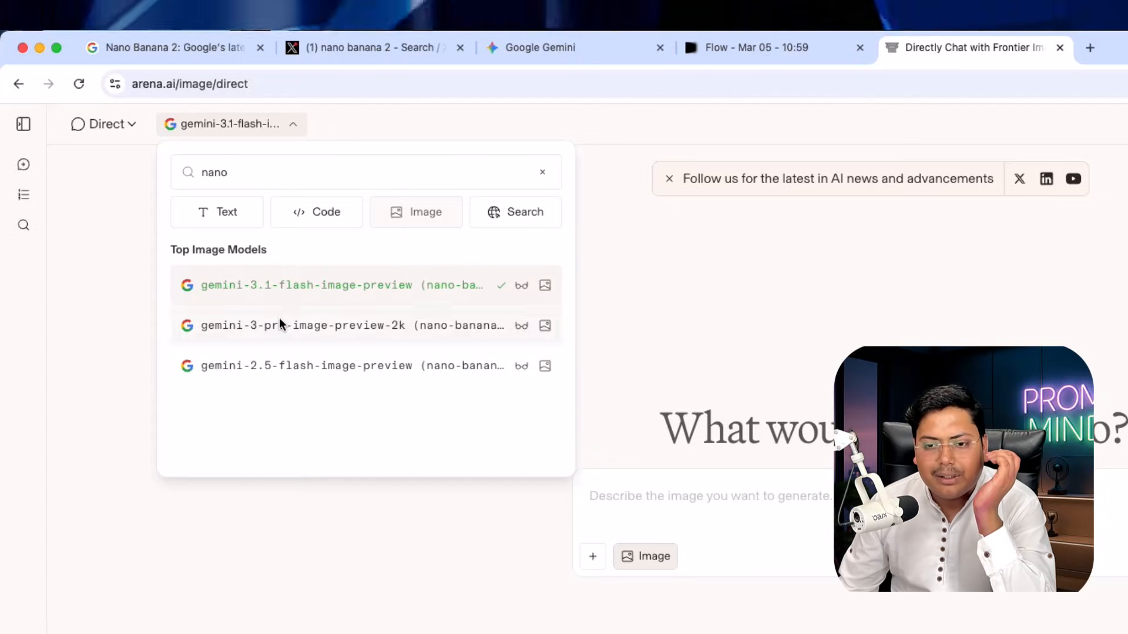
left_click(369, 335)
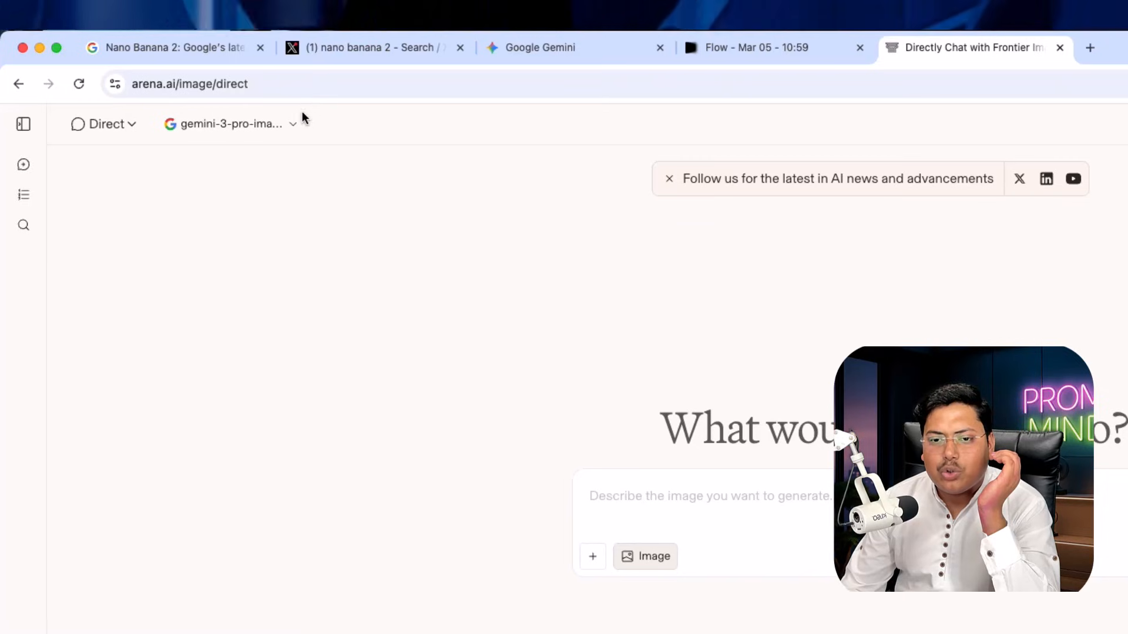
left_click(210, 125)
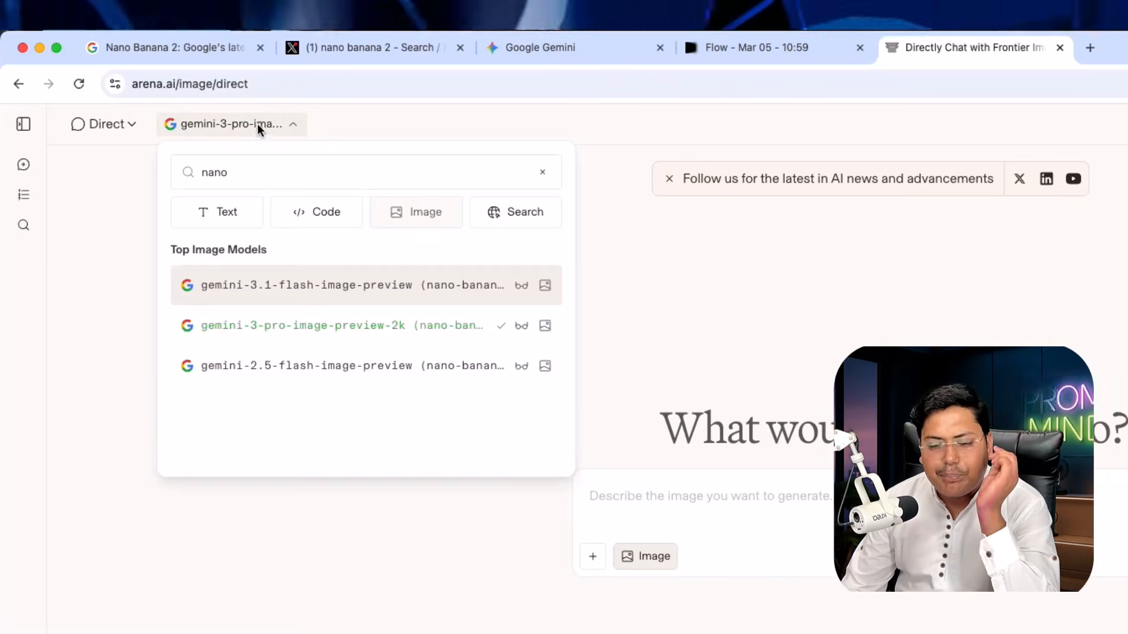
left_click(536, 328)
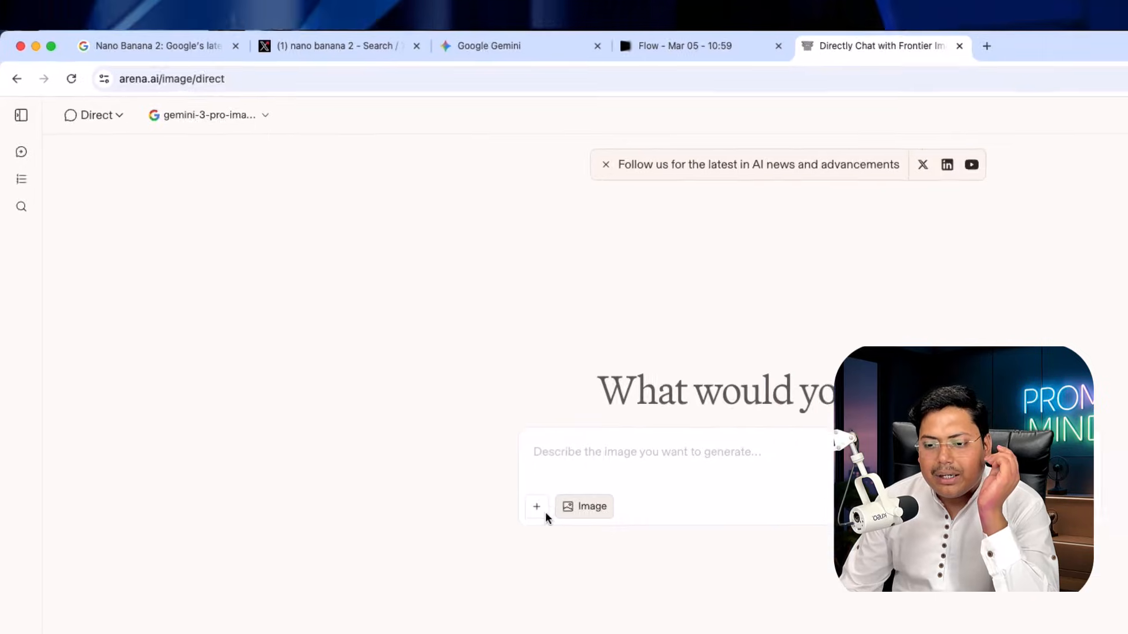
Step: Generate an image from the close-up elderly person portrait prompt with the embroidered silk scarf
left_click(571, 450)
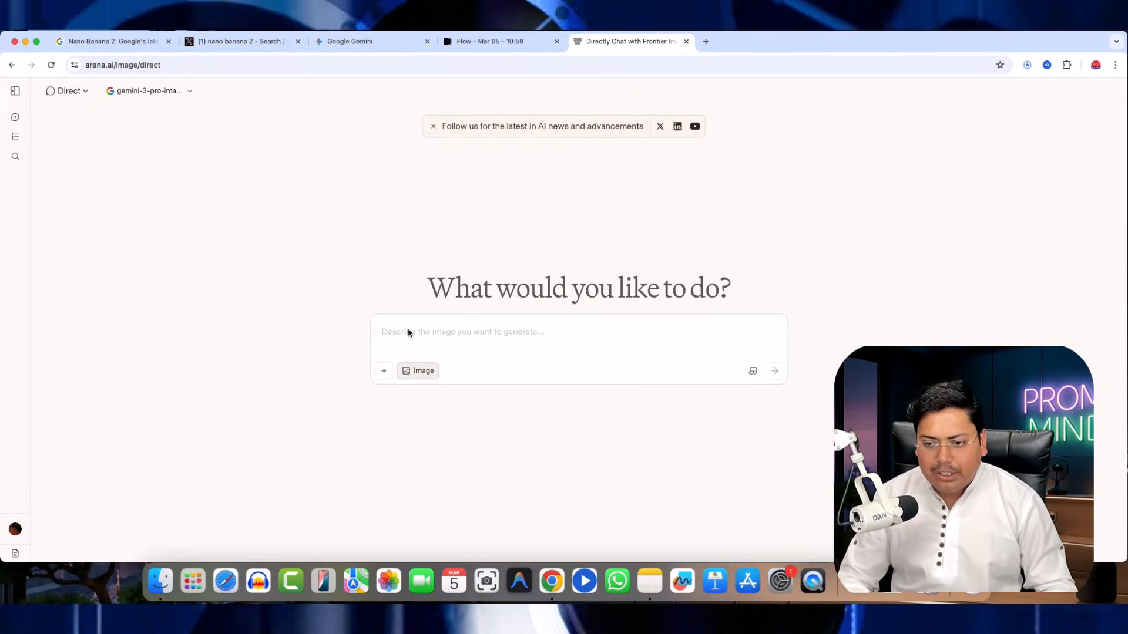
type("Close-up portrait of an elderly person with deep wrinkles, wearing a highly detailed embroidered silk scarf. Every thread of the embroidery and the skin's pores should be distinct. Natural sunlight coming through a window, creating a soft shadow play.")
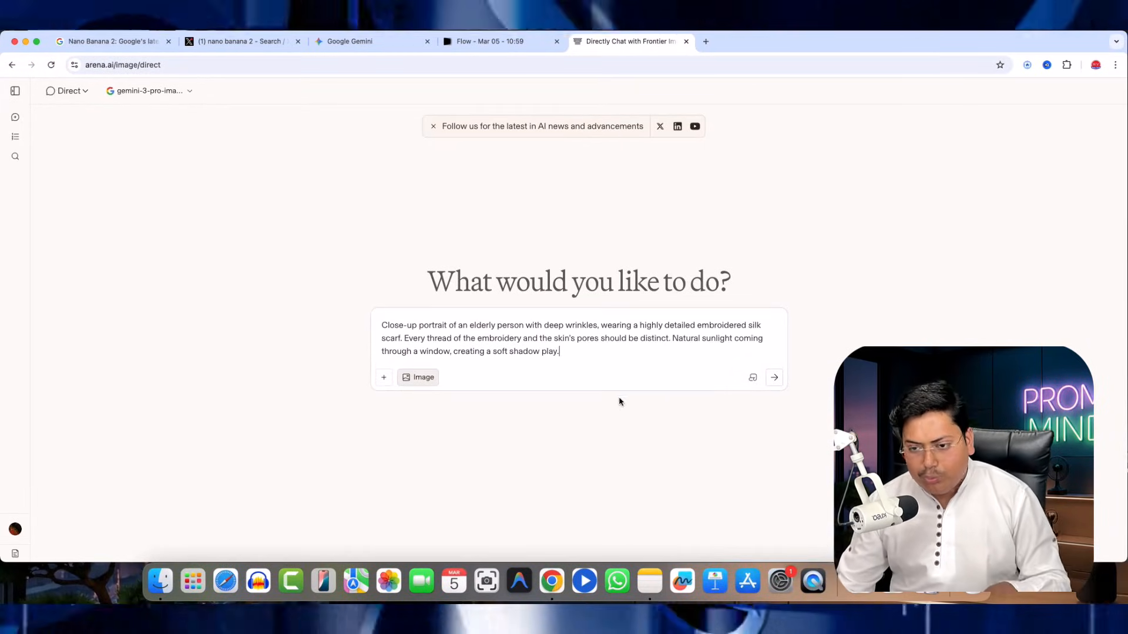
left_click(768, 380)
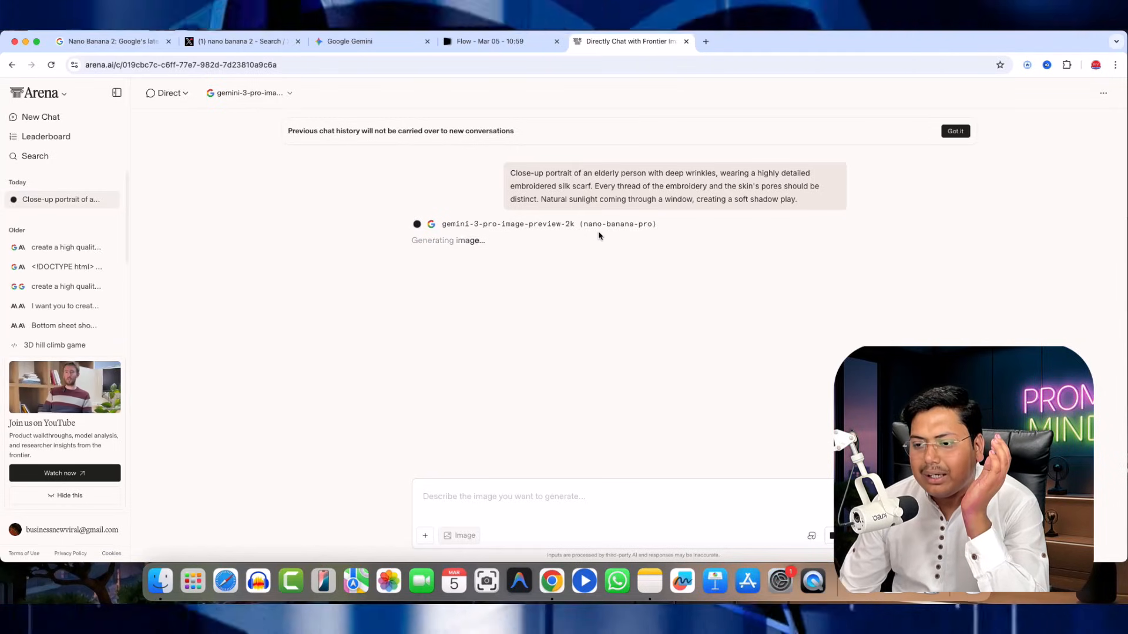
Step: Try to run the same portrait prompt with gemini-3.1-flash-image-preview in the current chat, then reopen the model choices
left_click(263, 97)
type("nano")
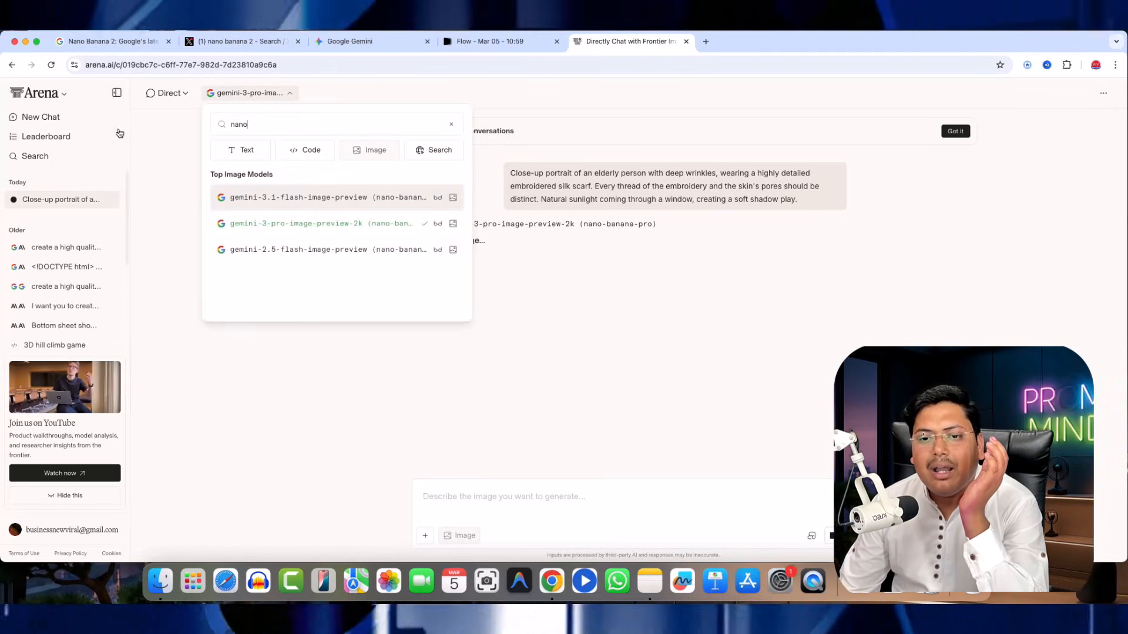
left_click(316, 200)
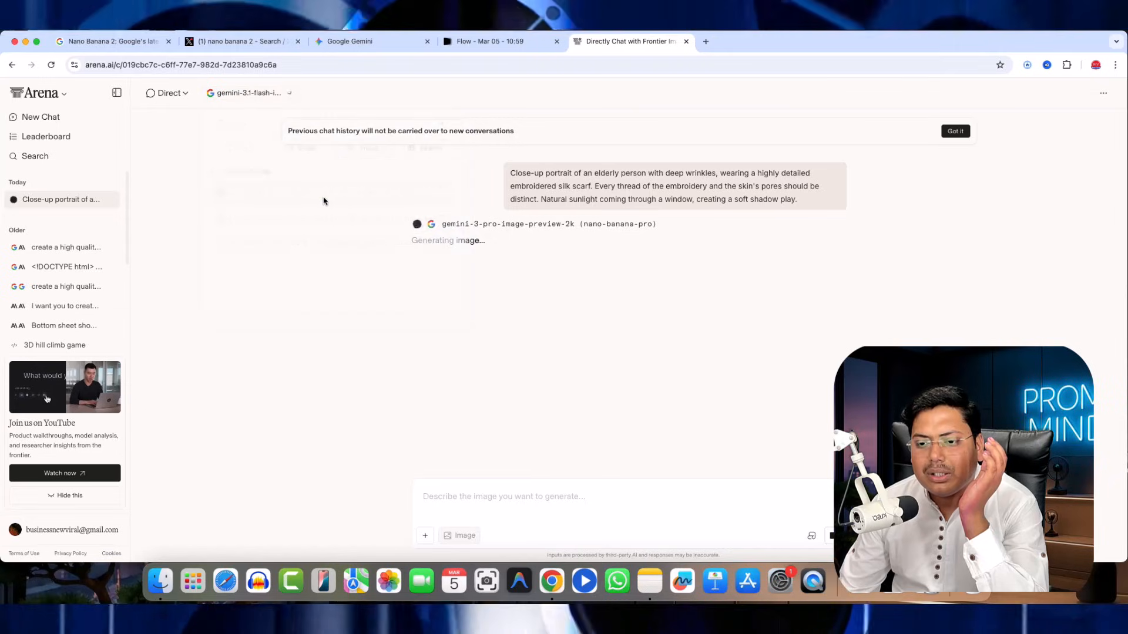
type("Close-up portrait of an elderly person with deep wrinkles, wearing a highly detailed embroidered silk scarf. Every thread of the embroidery and the skin's pores should be distinct. Natural sunlight coming through a window, creating a soft shadow play.")
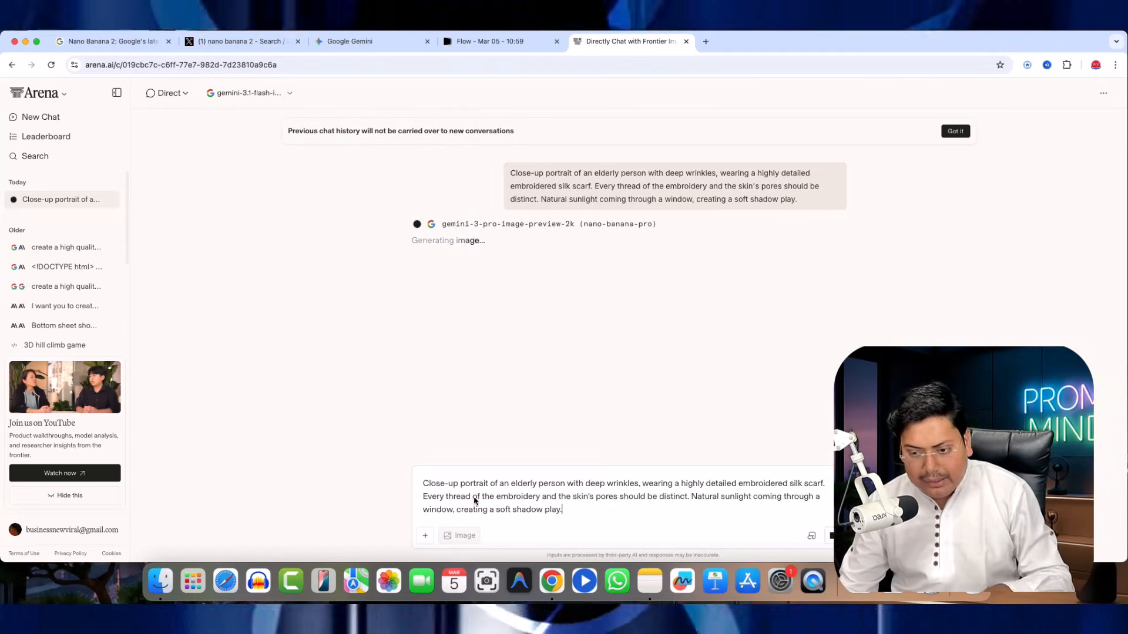
left_click(832, 537)
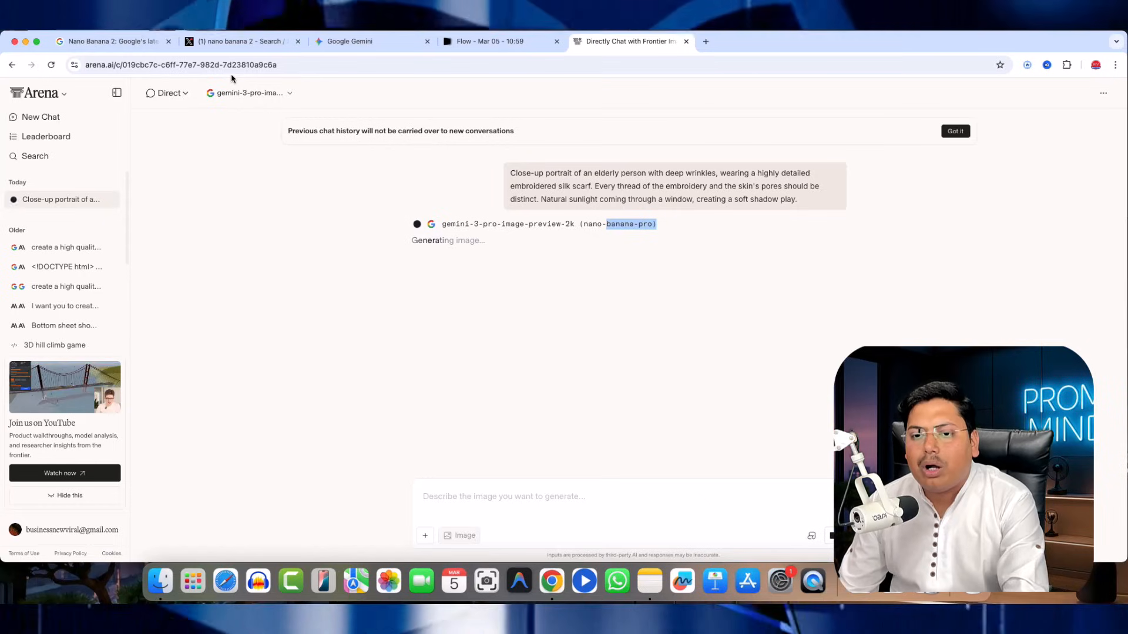
left_click(250, 93)
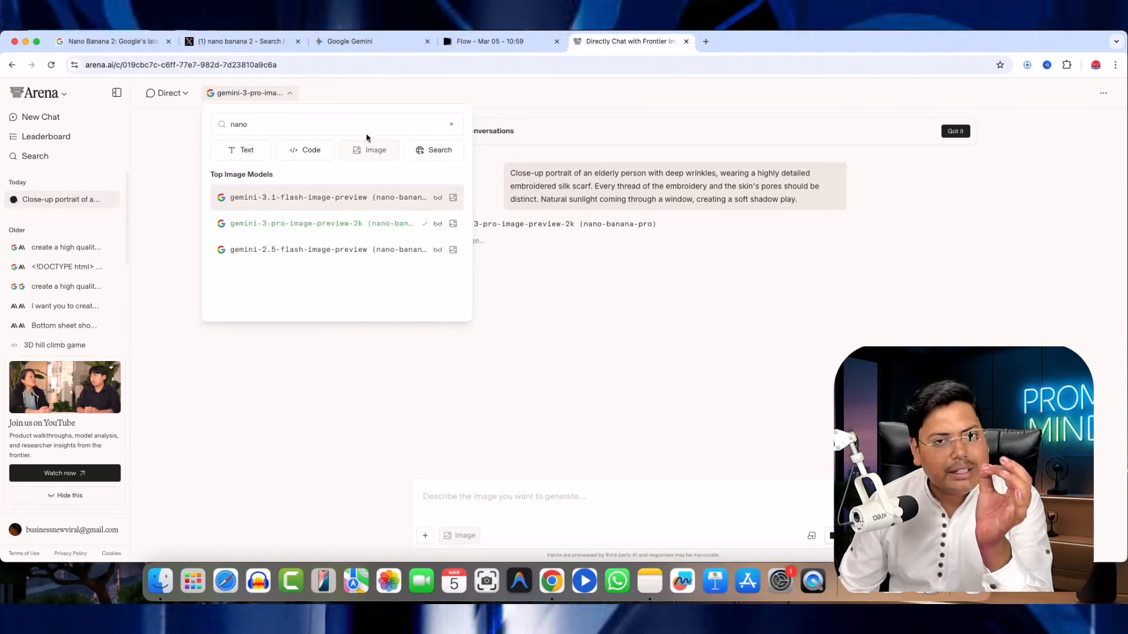
Step: Inspect the elderly person portrait in the Gemini chat and both portrait versions in the Flow project at full size
left_click(350, 41)
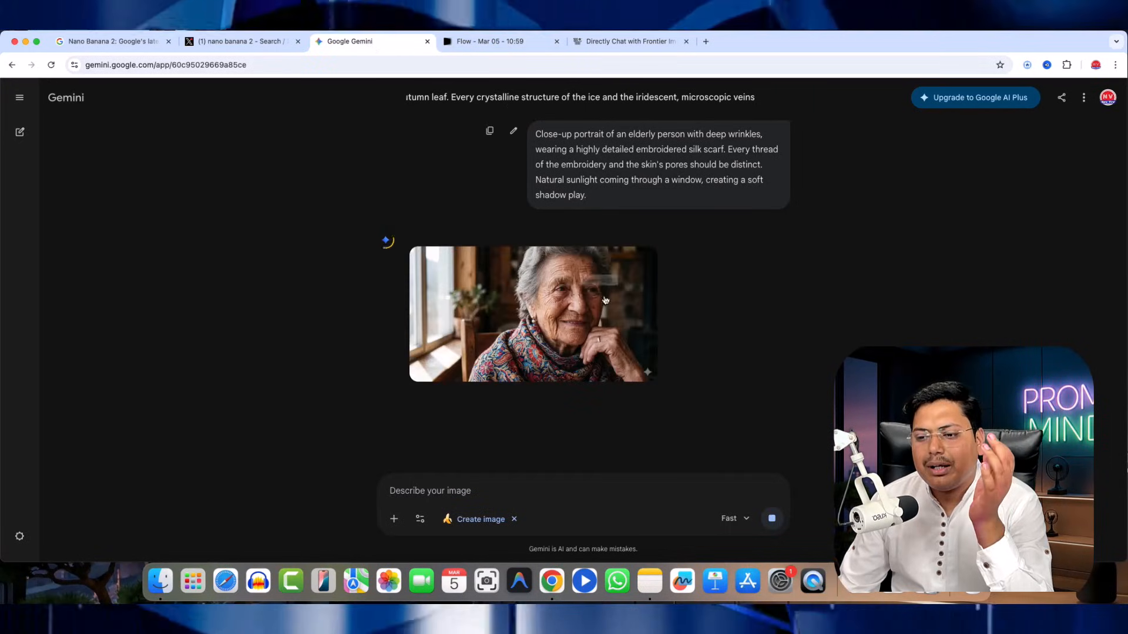
left_click(606, 301)
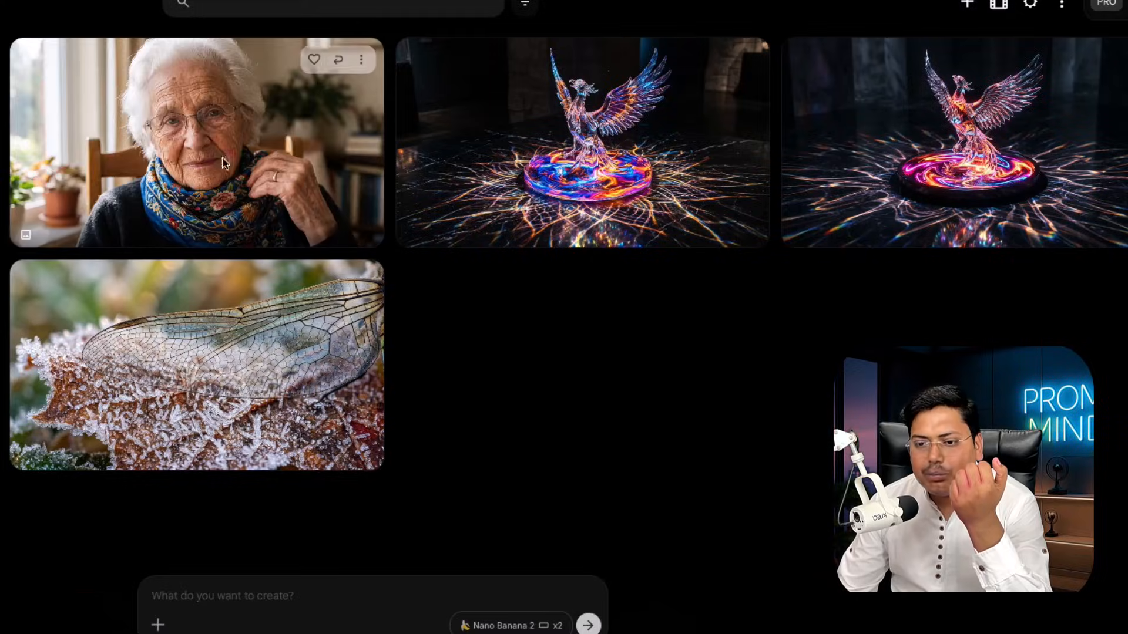
left_click(197, 141)
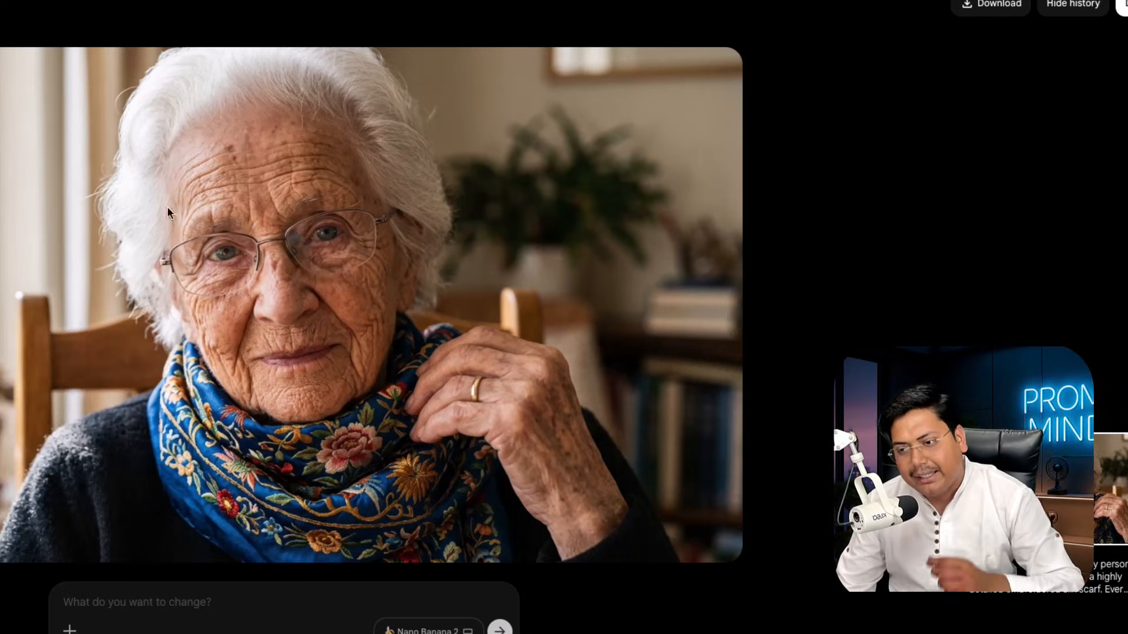
left_click_drag(111, 153, 325, 344)
left_click(521, 364)
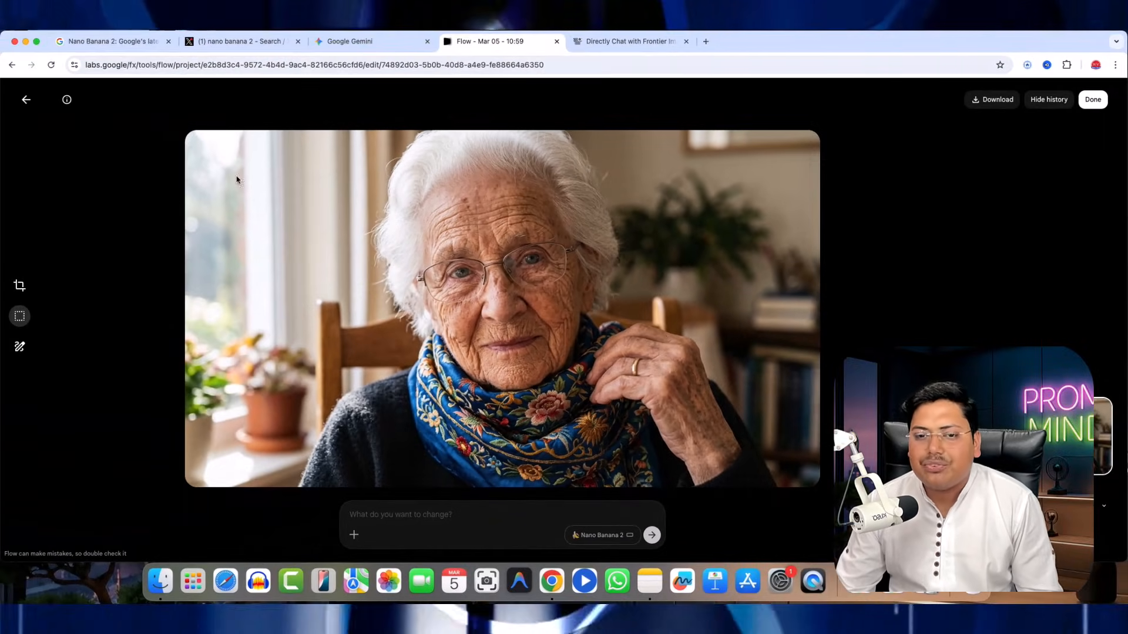
left_click(26, 100)
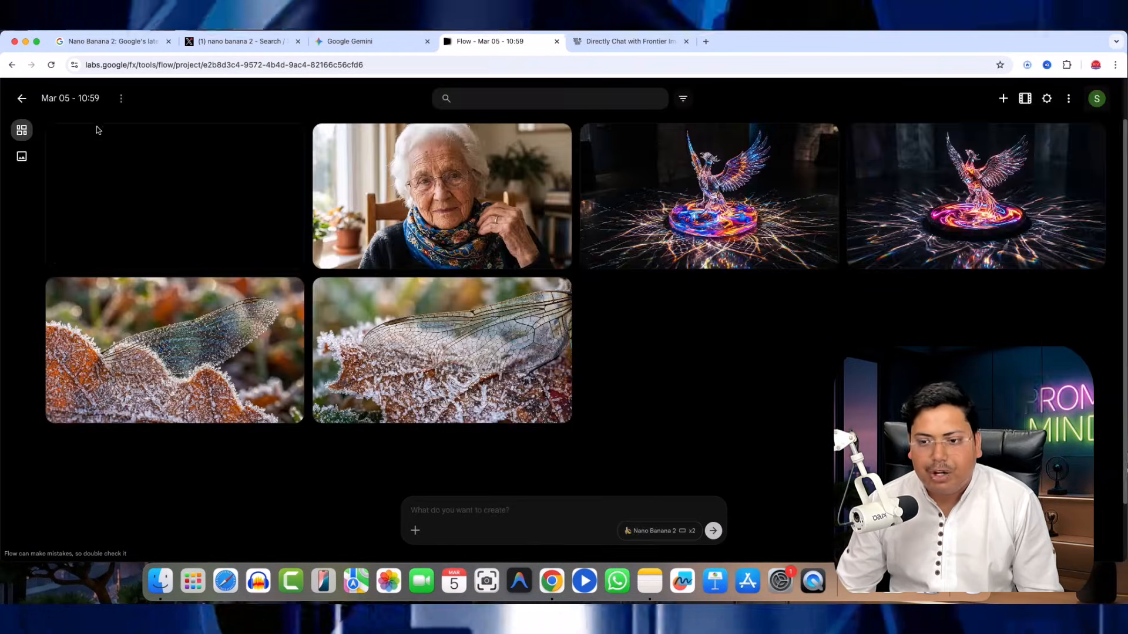
left_click(182, 202)
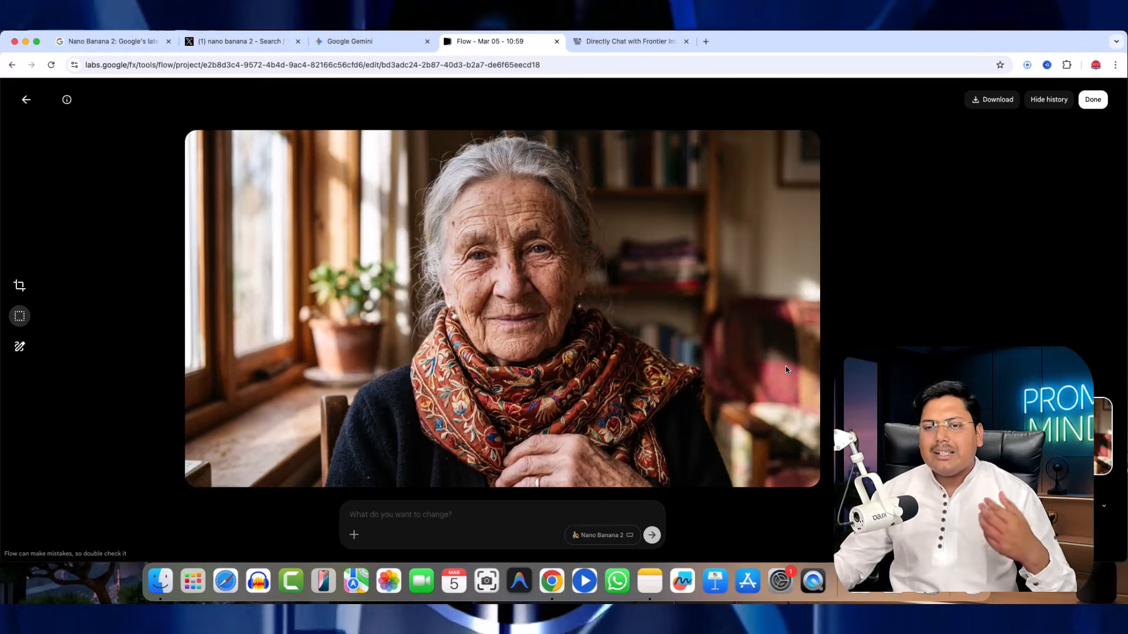
Step: Switch to the X search results, close the snow leopard photo and browse to the fluffy logo post
left_click(244, 41)
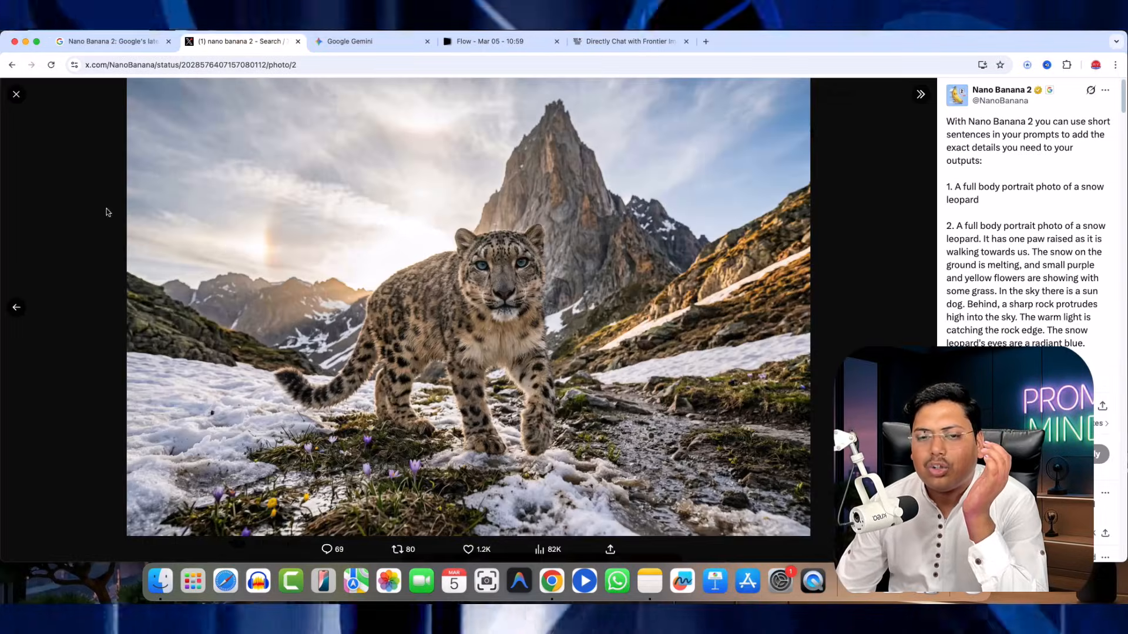
left_click(16, 95)
scroll(585, 379, "down", 5)
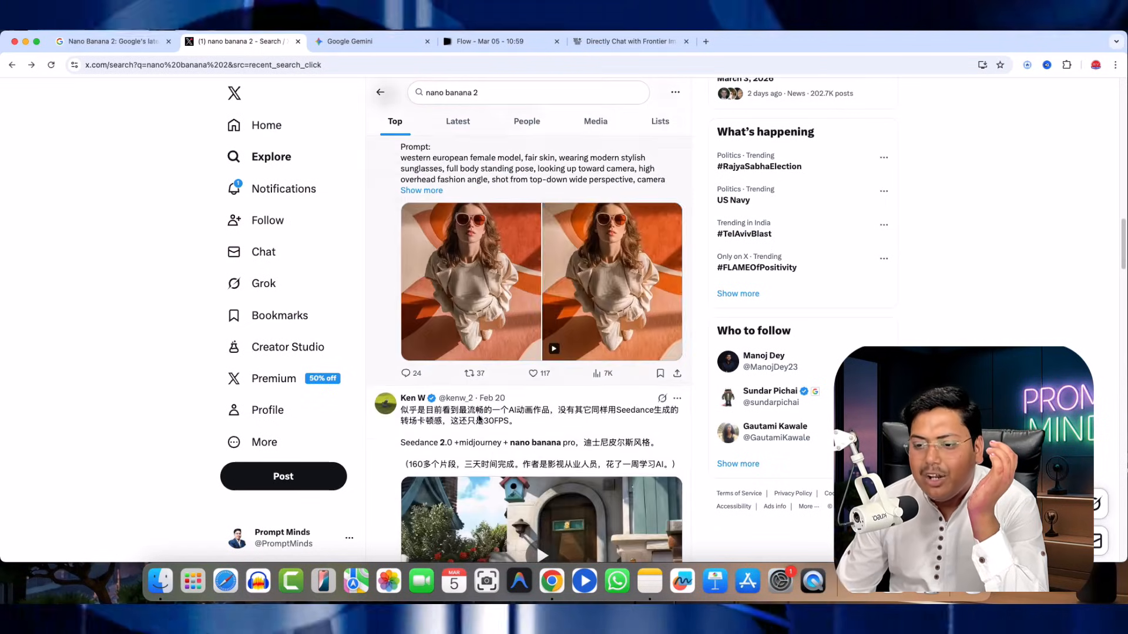
scroll(585, 378, "down", 5)
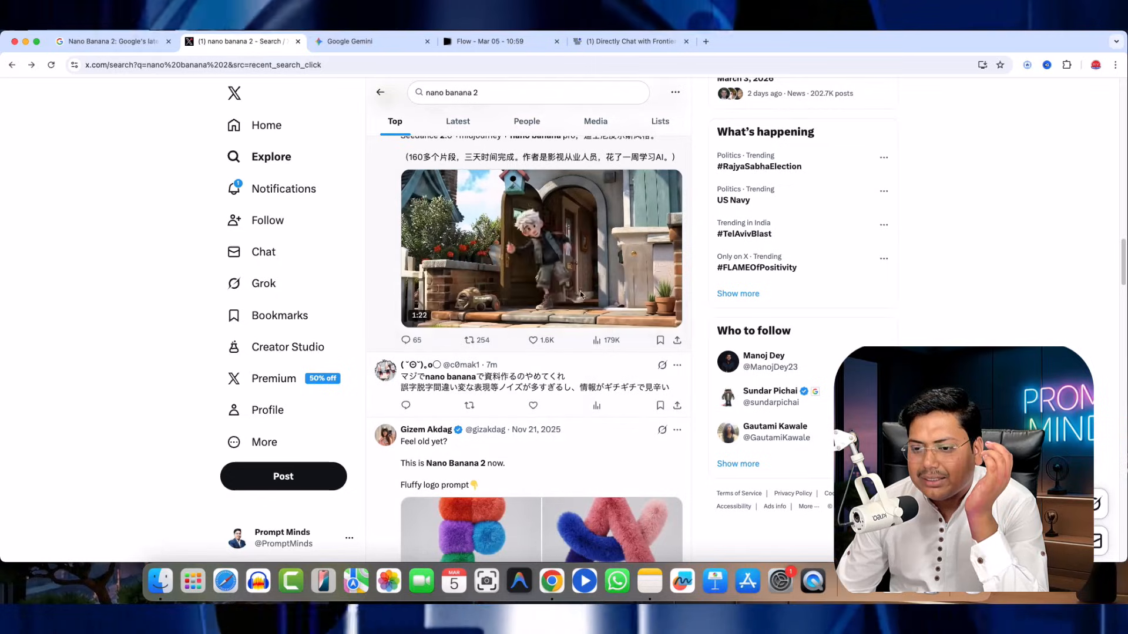
scroll(453, 432, "down", 1)
scroll(453, 433, "down", 4)
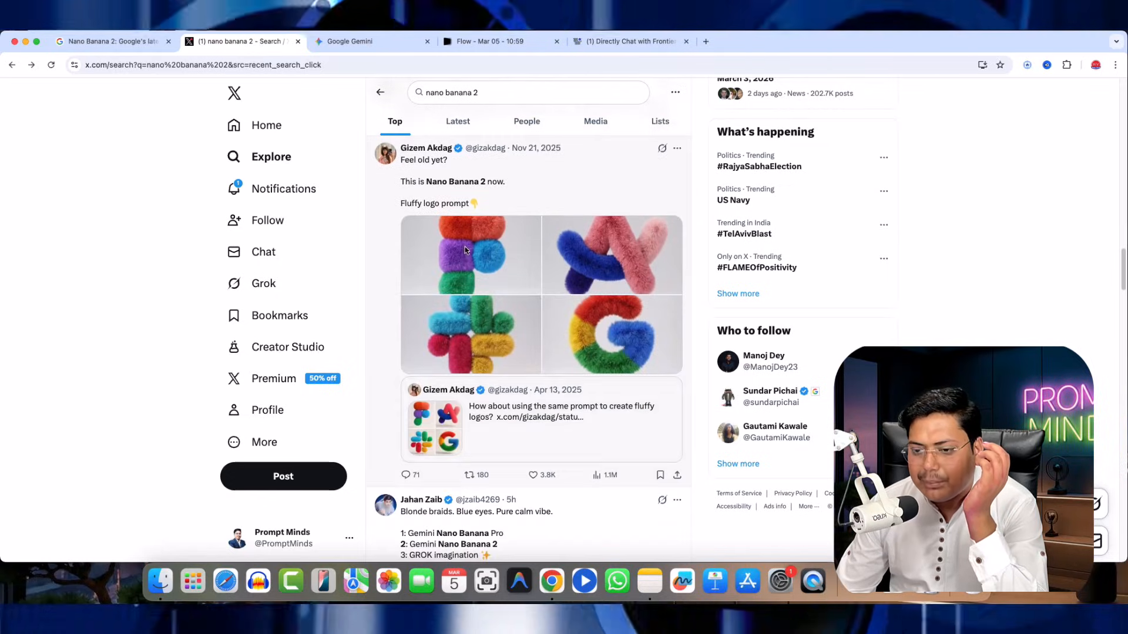
Step: View the fluffy logo post's images through to the Google logo, close them and continue to the blonde braids comparison post
left_click(486, 395)
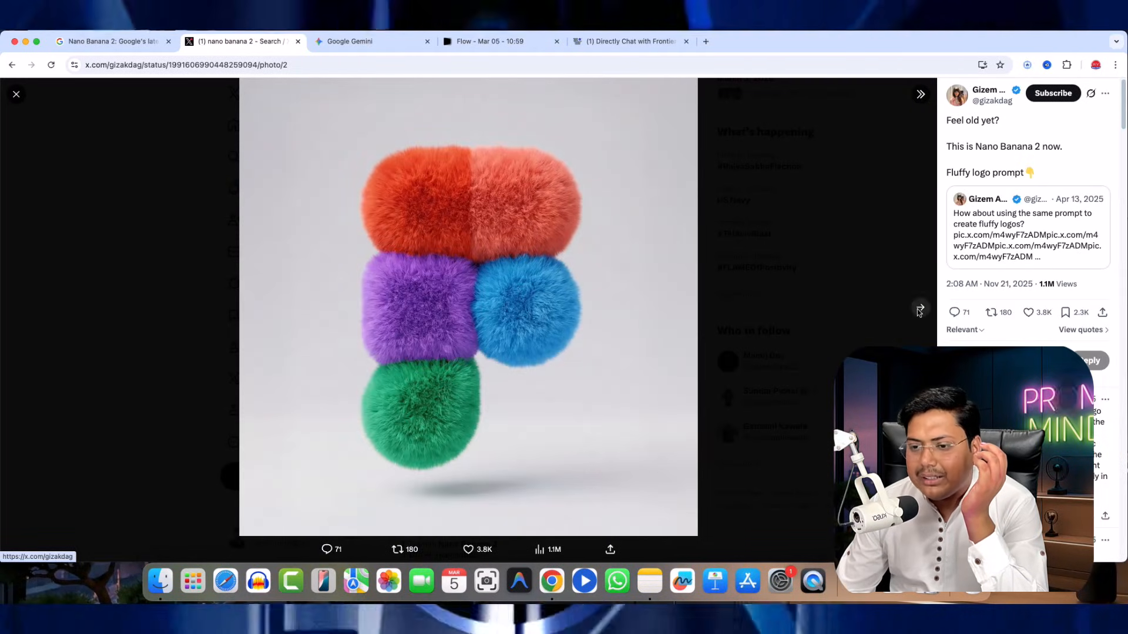
left_click(920, 308)
left_click(920, 307)
left_click(920, 308)
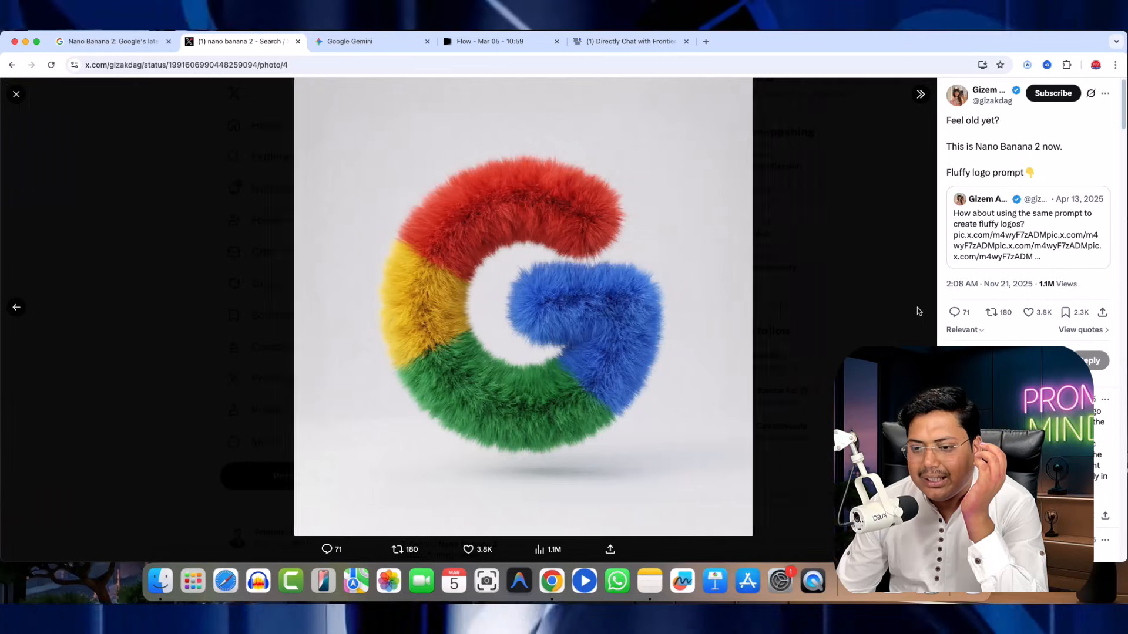
key("Escape")
scroll(567, 443, "down", 6)
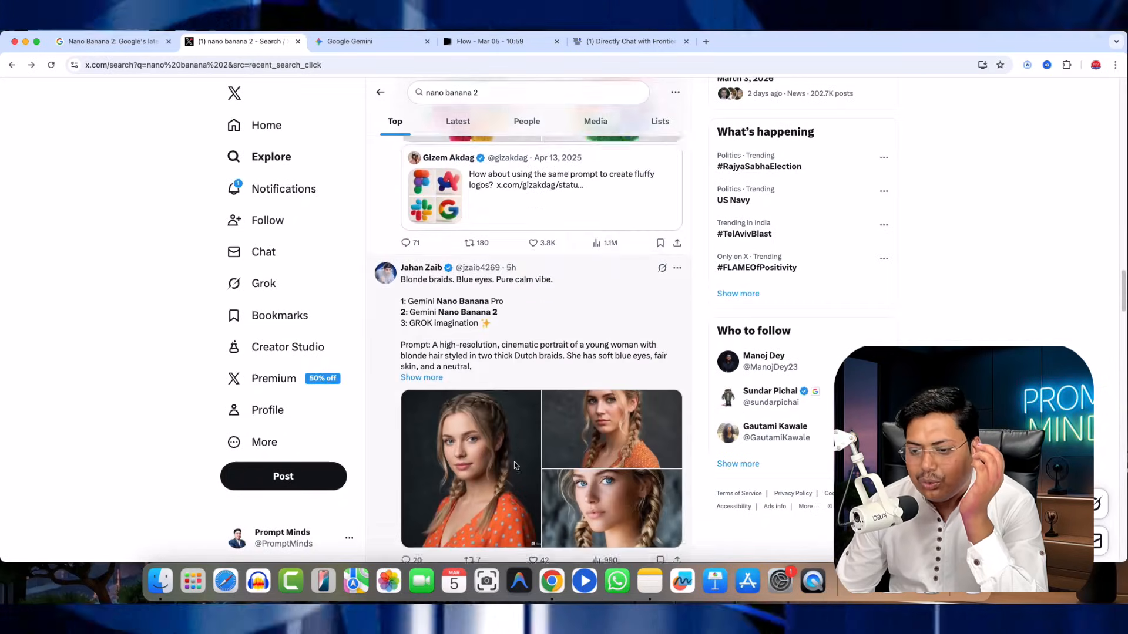
Step: View the three portraits in the blonde braids post at full size, from Nano Banana Pro through to Grok, and close them
left_click(464, 382)
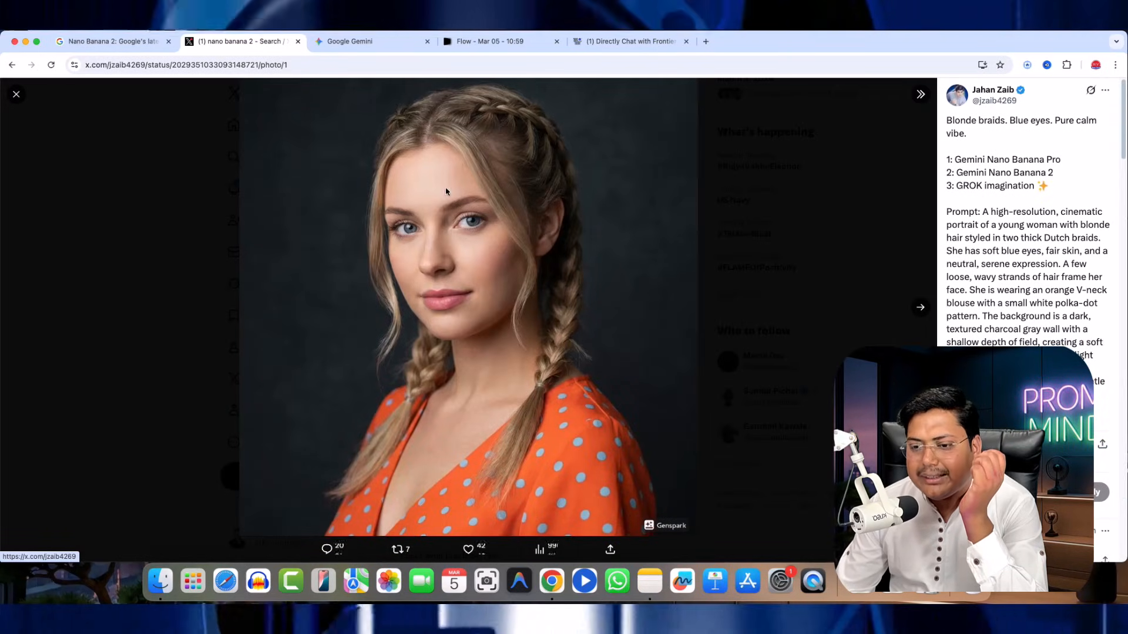
left_click(920, 307)
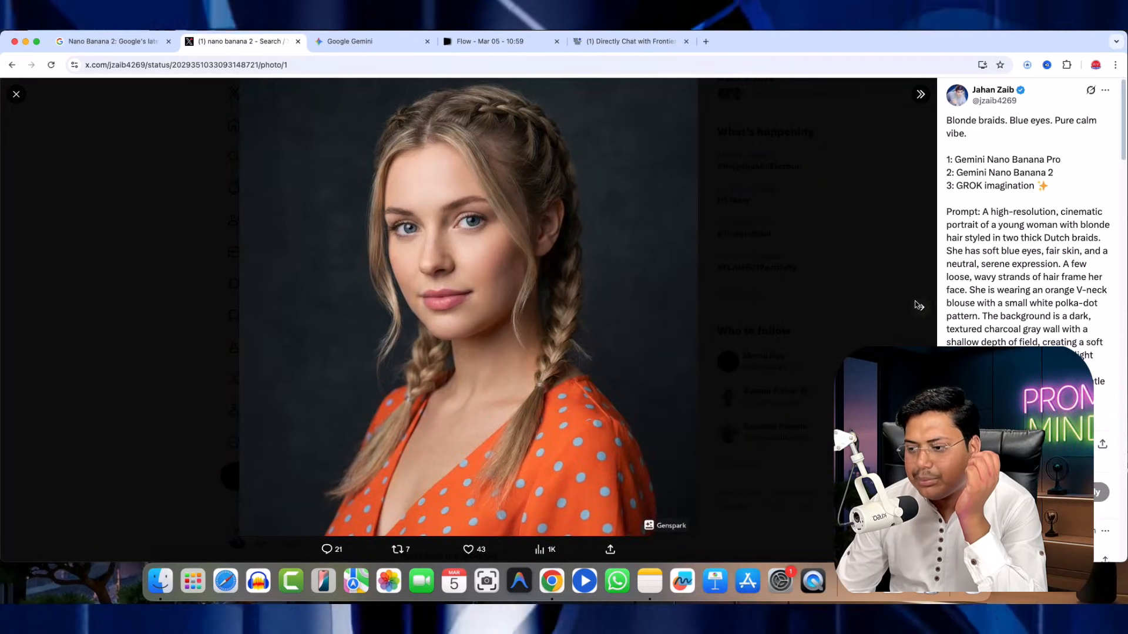
left_click(919, 307)
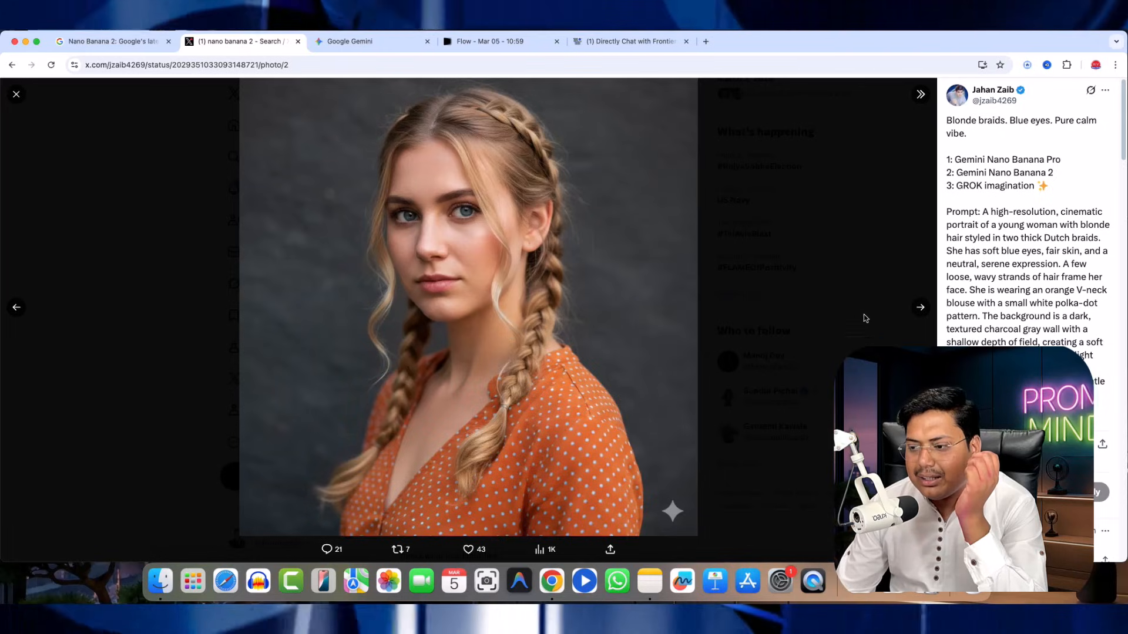
left_click(921, 308)
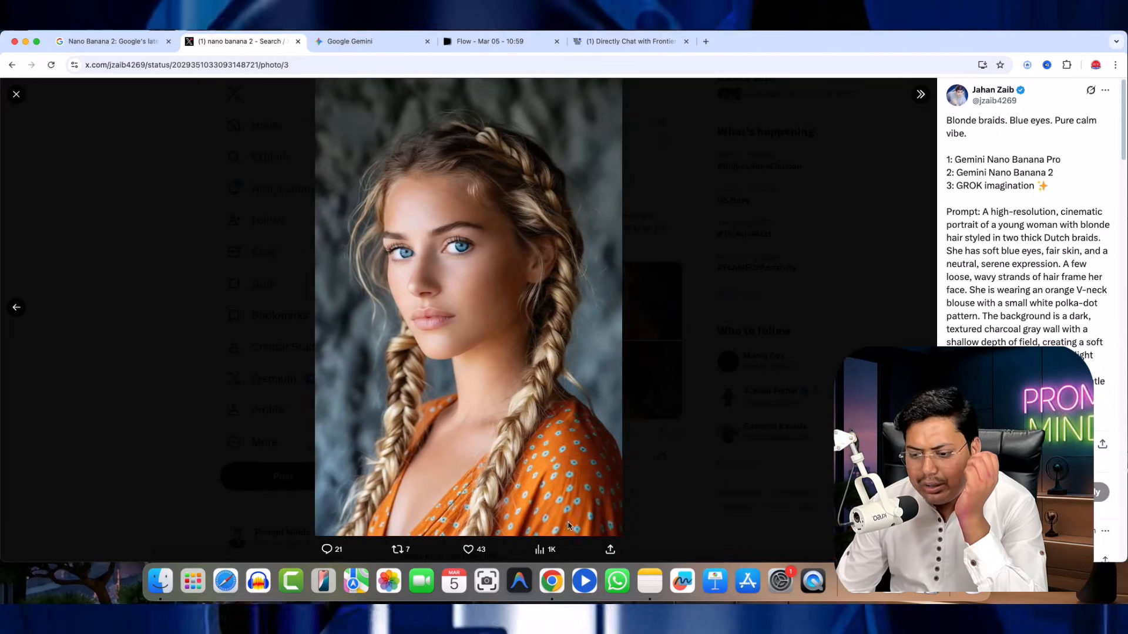
left_click(16, 95)
Step: Browse on to the ball-shaped animal prompt post, view its otter and squirrel images at full size and close them
scroll(545, 510, "down", 10)
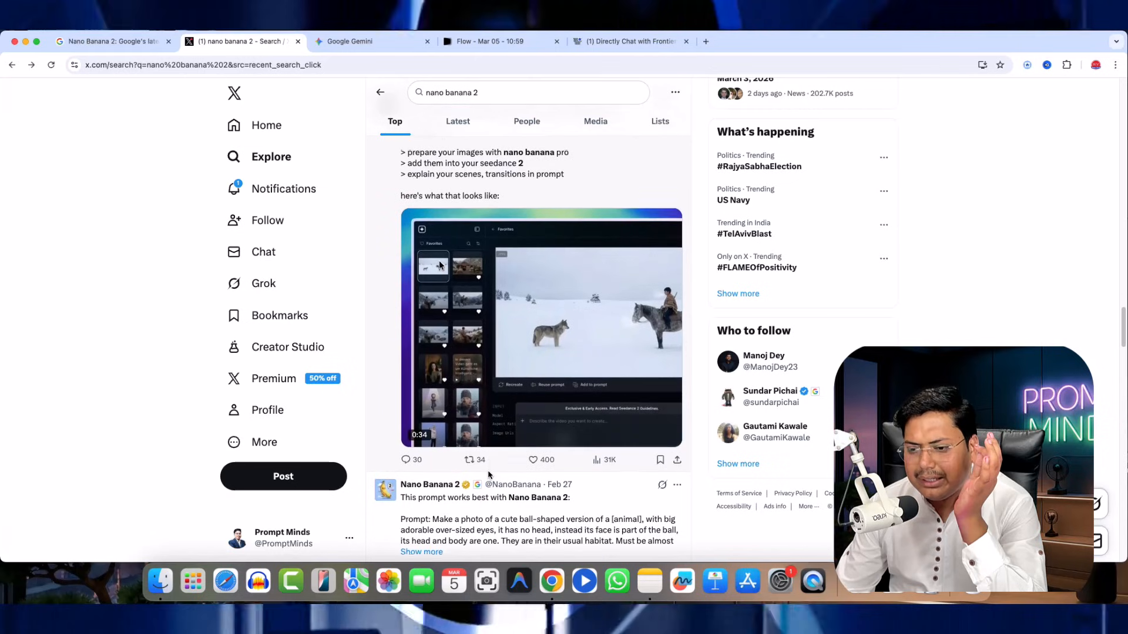
scroll(486, 378, "up", 2)
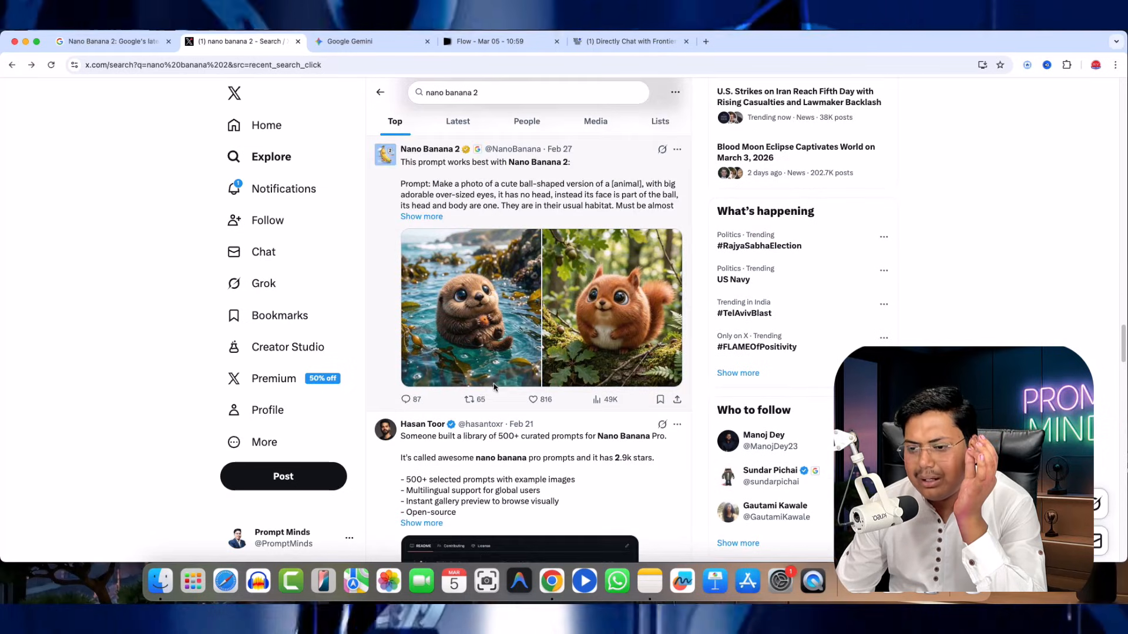
left_click(452, 321)
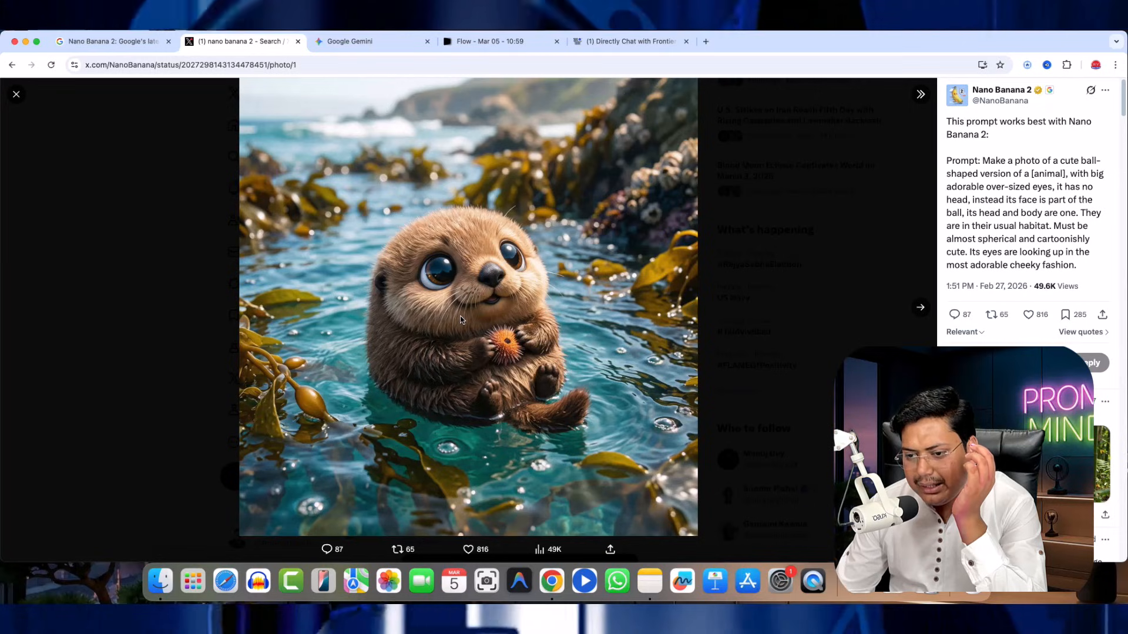
left_click(921, 309)
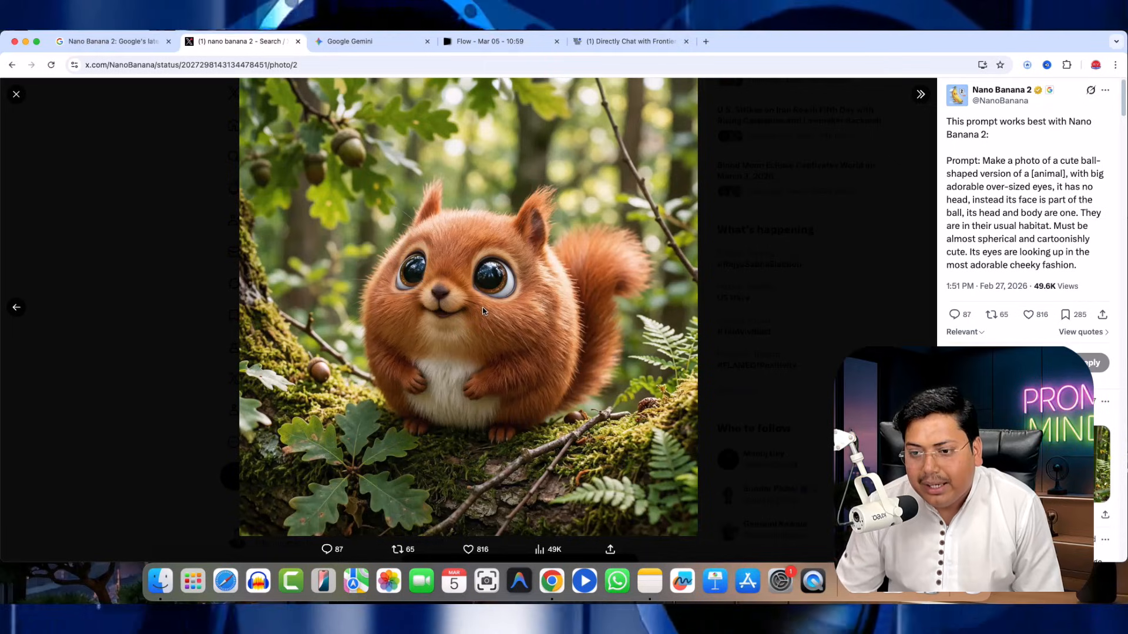
left_click(17, 95)
Step: Switch to the Notes app and copy the "Motion aur Fluid Dynamics" prompt about coffee and milk forming a galloping horse
left_click(351, 41)
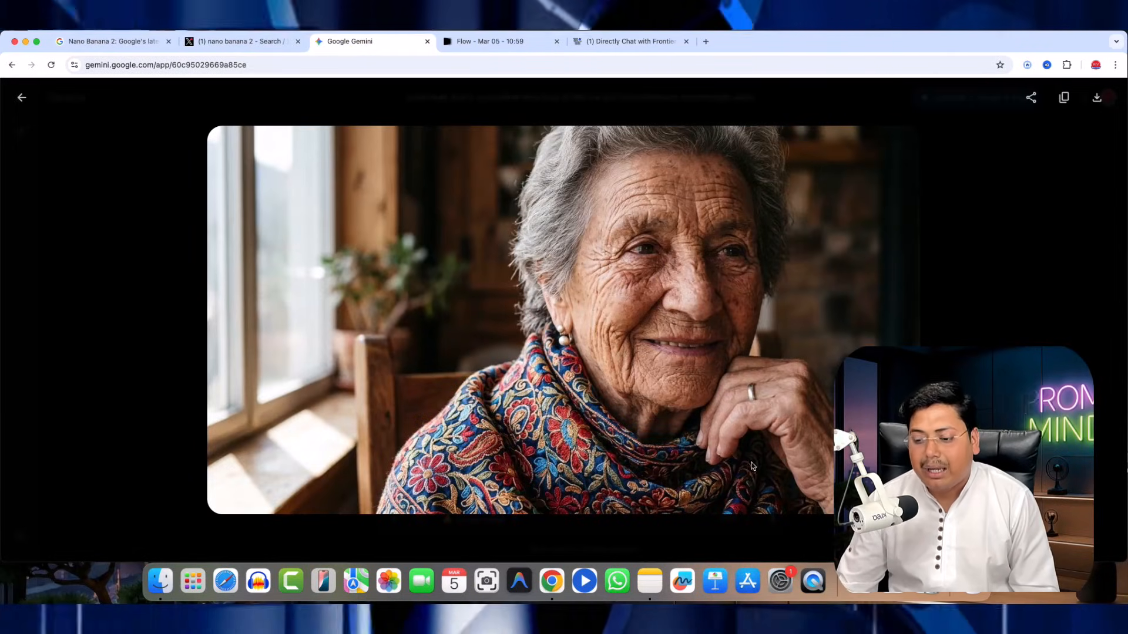
left_click(649, 581)
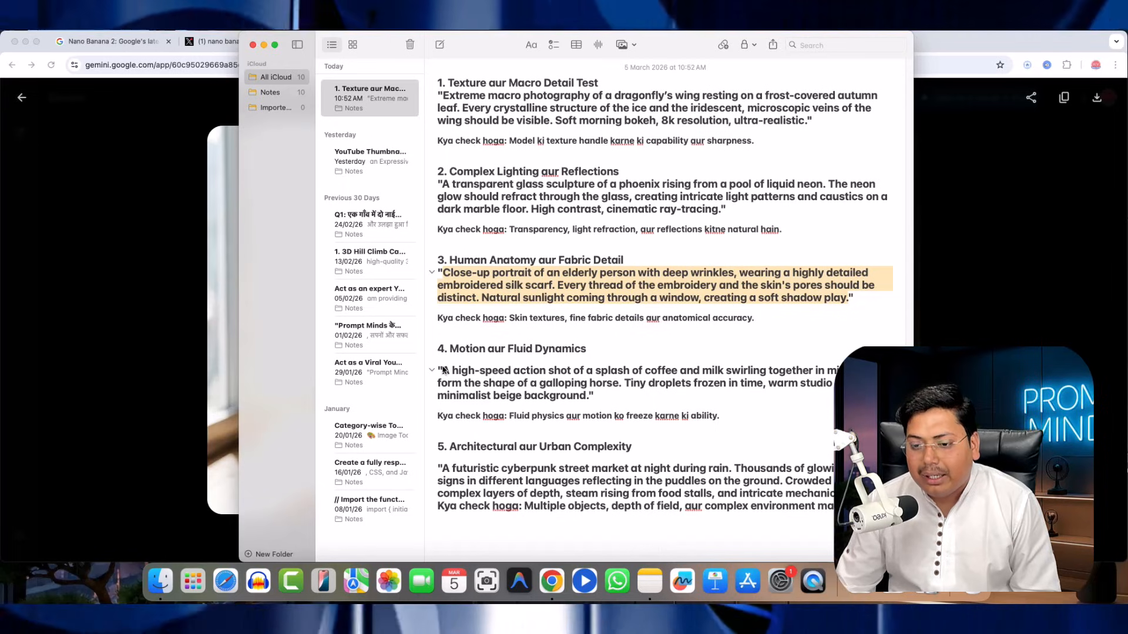
left_click_drag(442, 370, 592, 394)
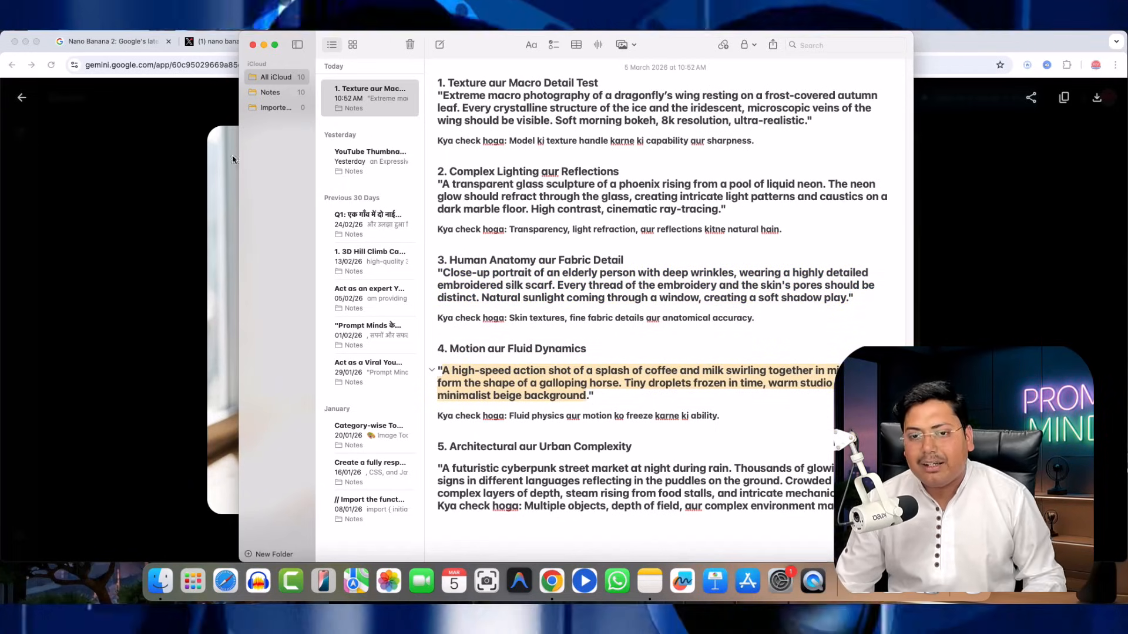
Step: In the Flow project, leave the enlarged portrait and generate two Nano Banana 2 images from the copied coffee-and-milk horse prompt
left_click(221, 97)
left_click(479, 40)
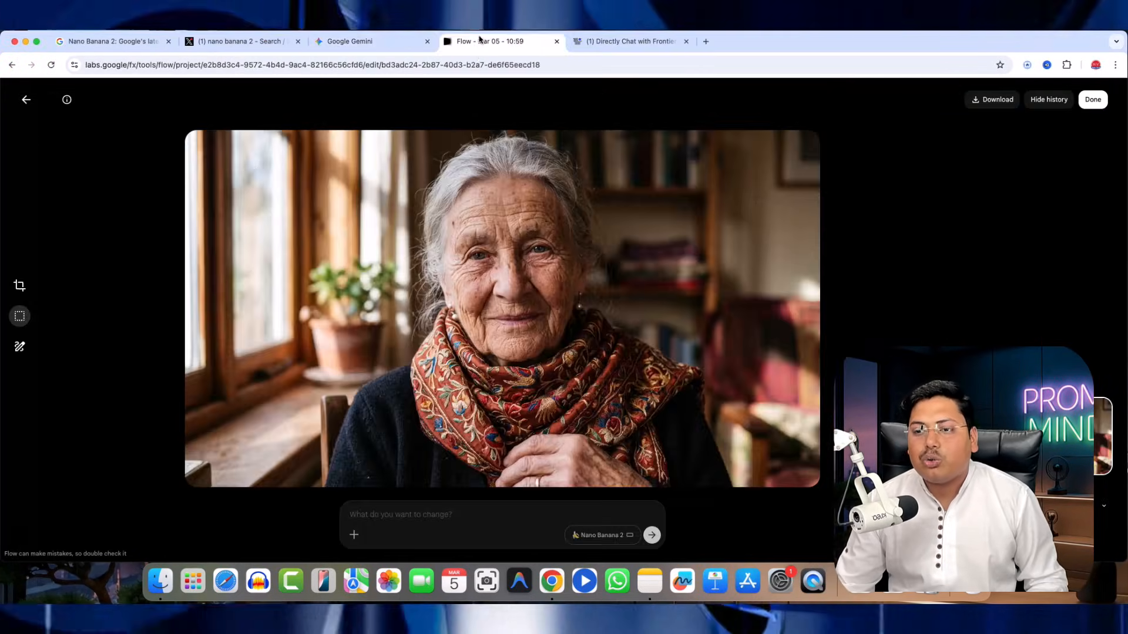
left_click(26, 99)
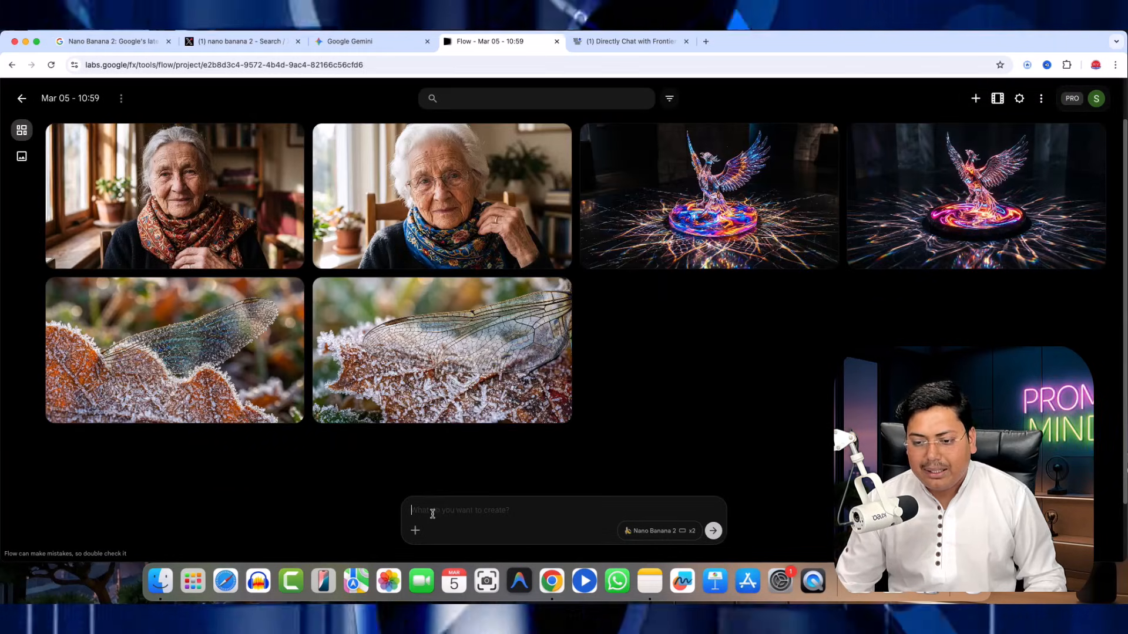
key("super+v")
left_click(713, 531)
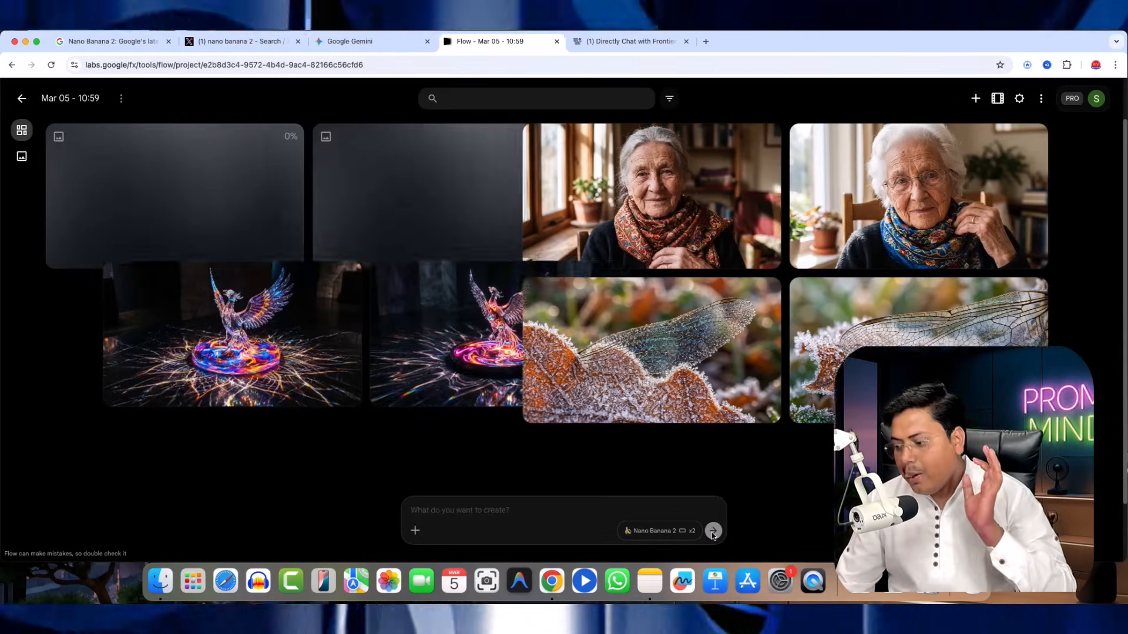
left_click(588, 42)
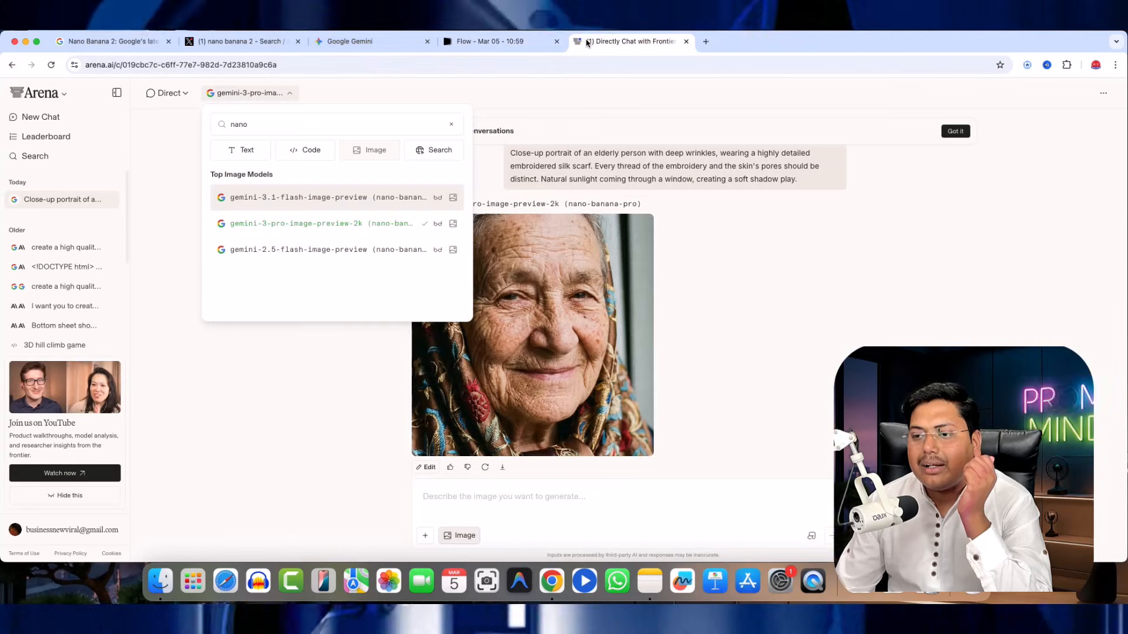
left_click(235, 41)
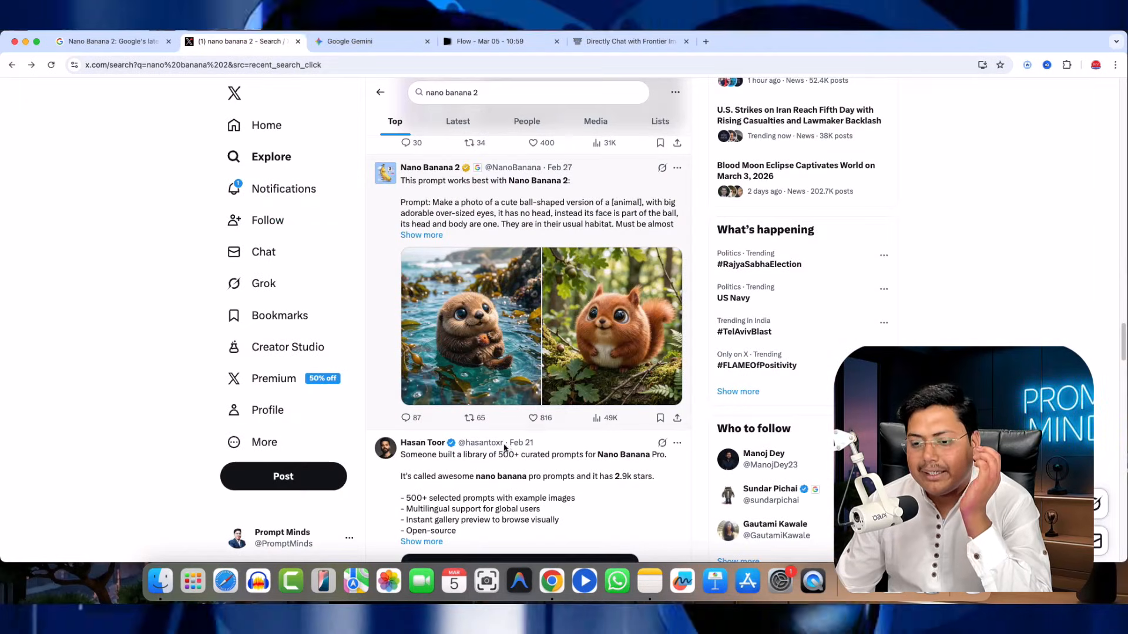
scroll(504, 448, "down", 5)
scroll(504, 448, "up", 10)
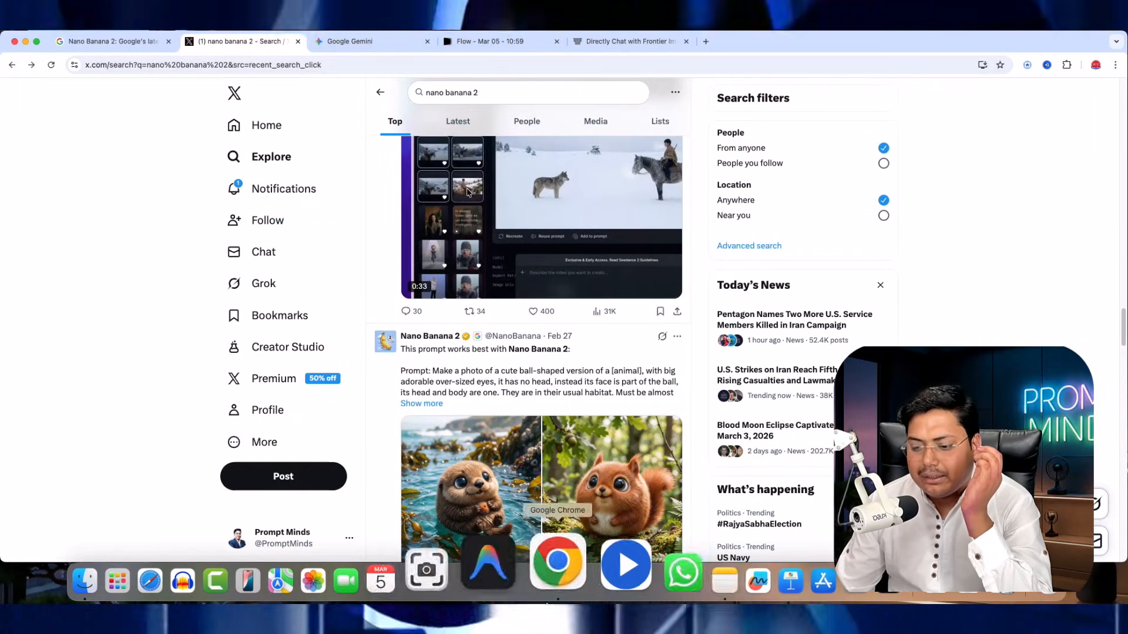
Step: Switch to Notes and copy the "Architectural aur Urban Complexity" prompt for the futuristic cyberpunk street market, then return to the browser
left_click(652, 580)
left_click_drag(440, 469, 828, 494)
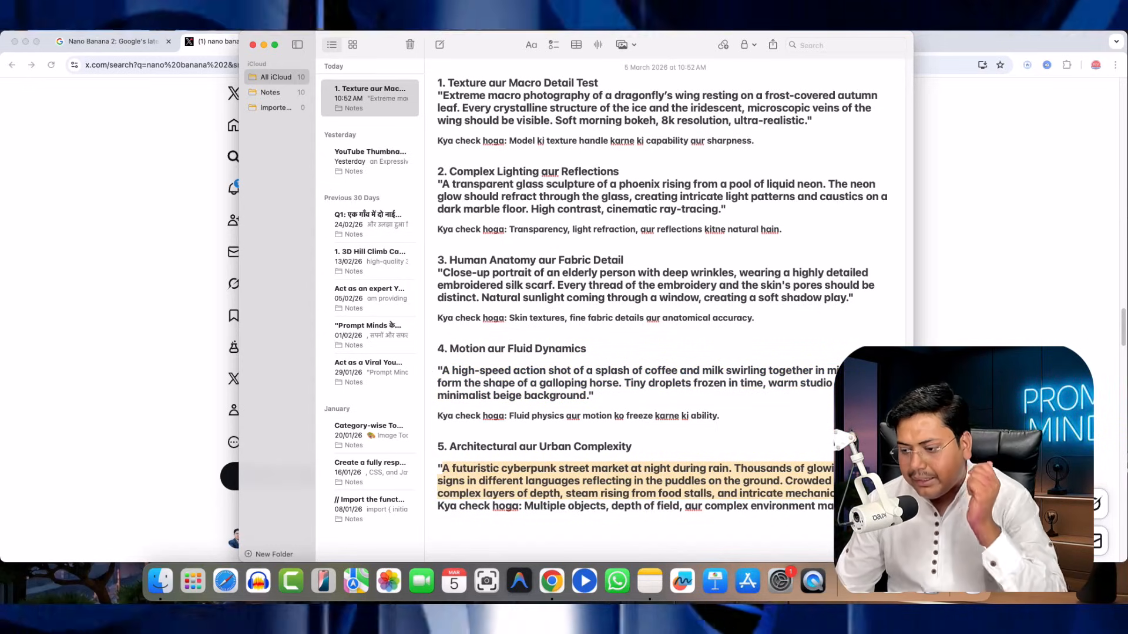
left_click(121, 245)
Step: Check the horse images' generation progress in Flow, then switch to the Gemini chat and close the enlarged portrait
left_click(494, 42)
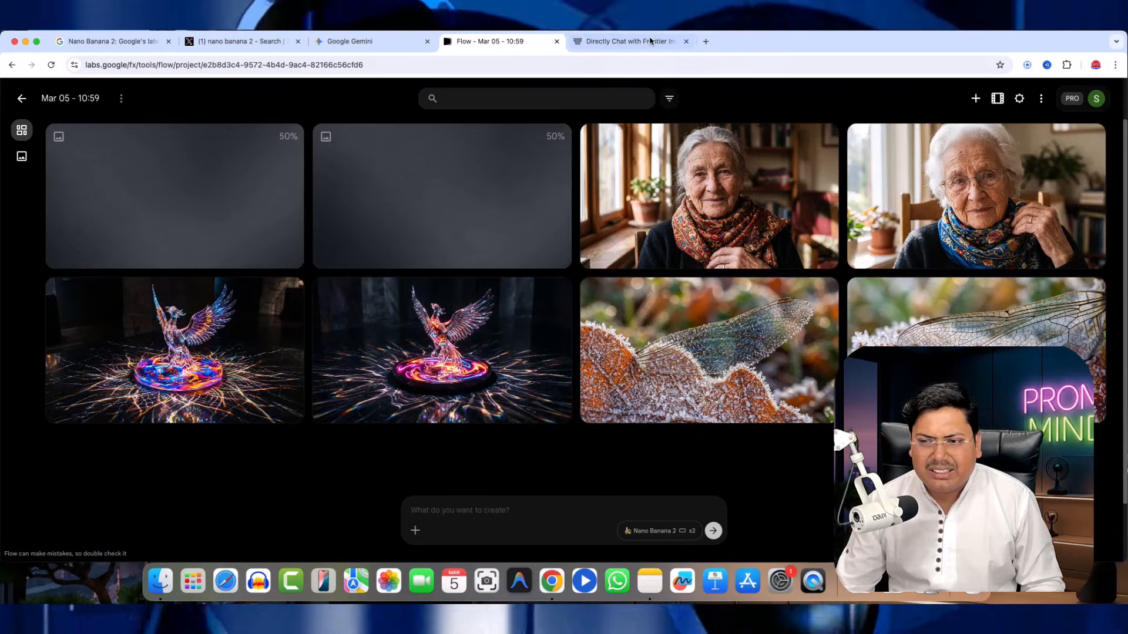
left_click(623, 42)
left_click(506, 42)
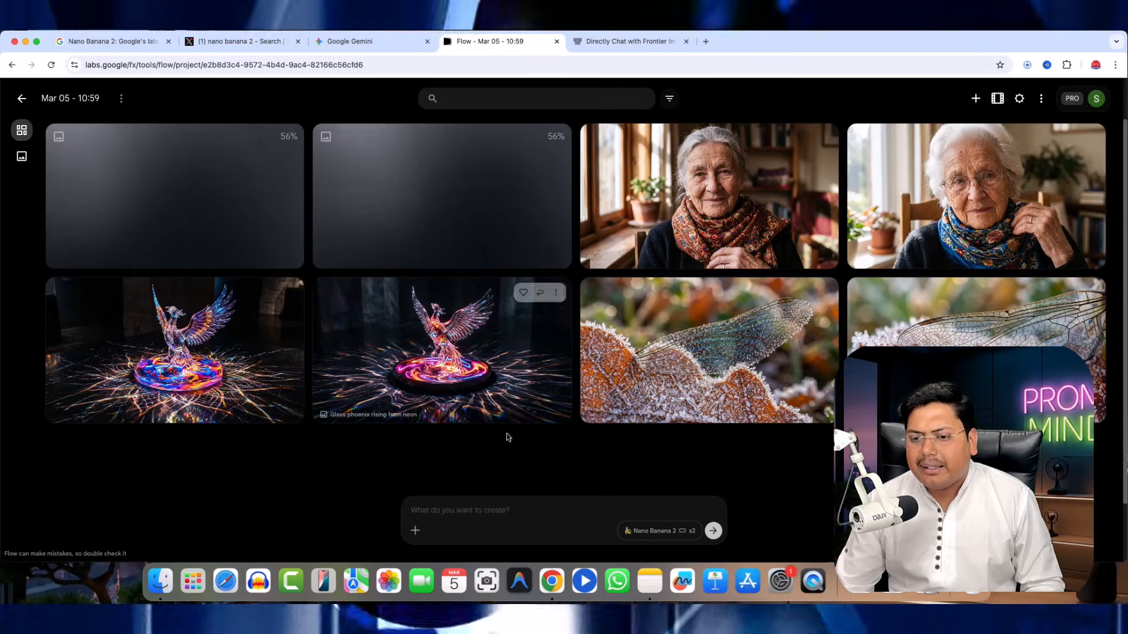
left_click(332, 42)
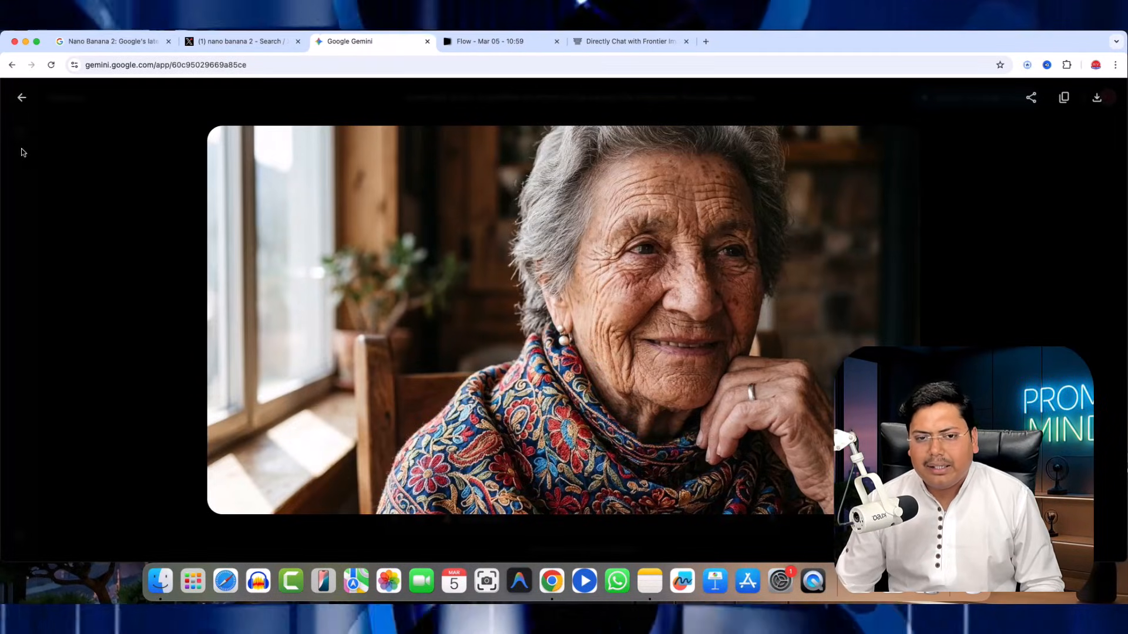
left_click(20, 95)
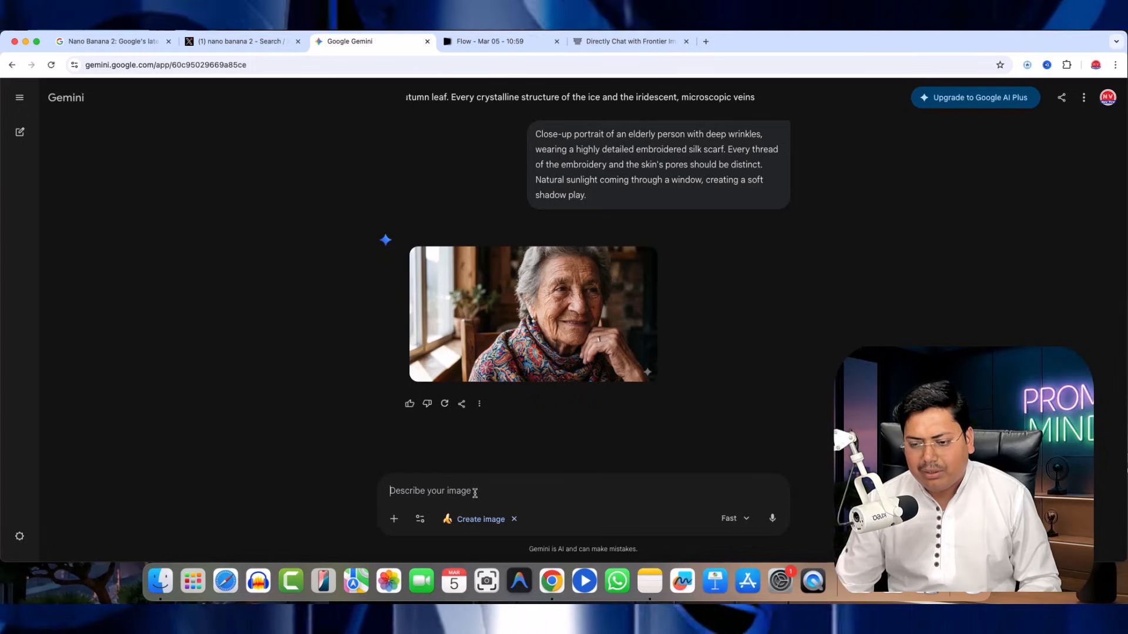
type("A futuristic cyberpunk street market at night during rain. Thousands of glowing neon signs in different languages reflecting in the puddles on the ground. Crowded scene with complex layers of depth, steam rising from food stalls, and intricate mechanical details.")
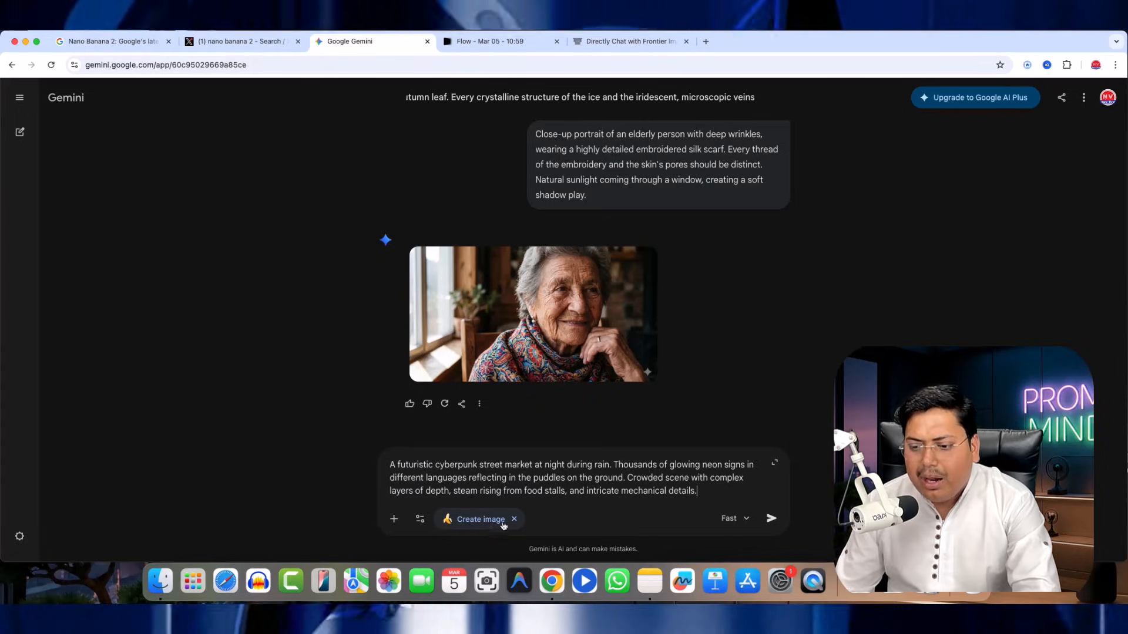
left_click(447, 523)
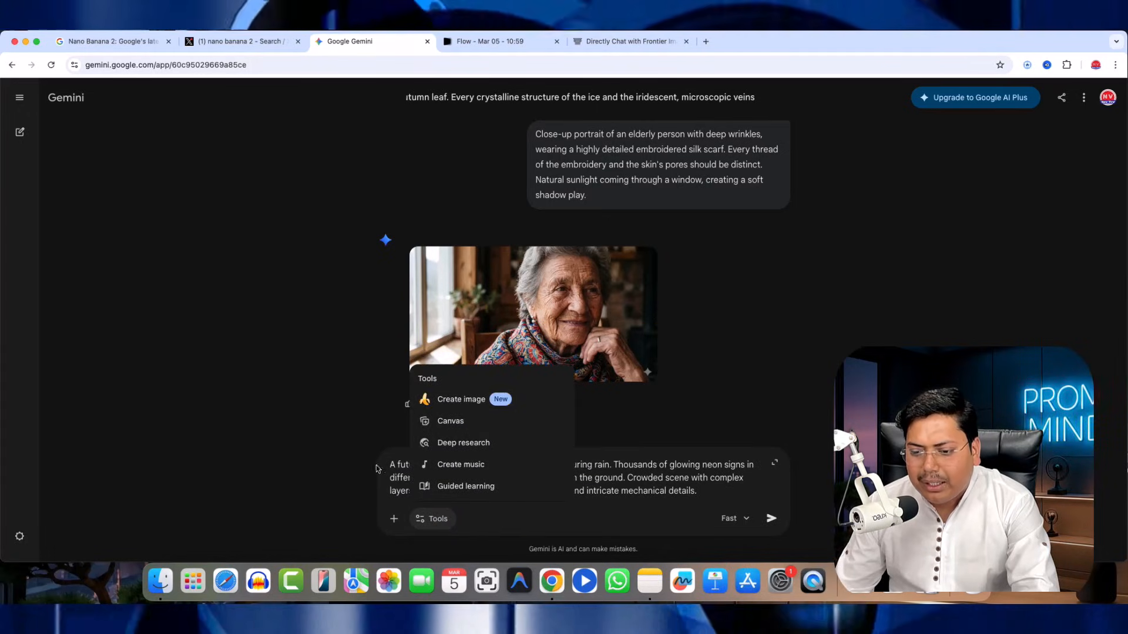
left_click(449, 402)
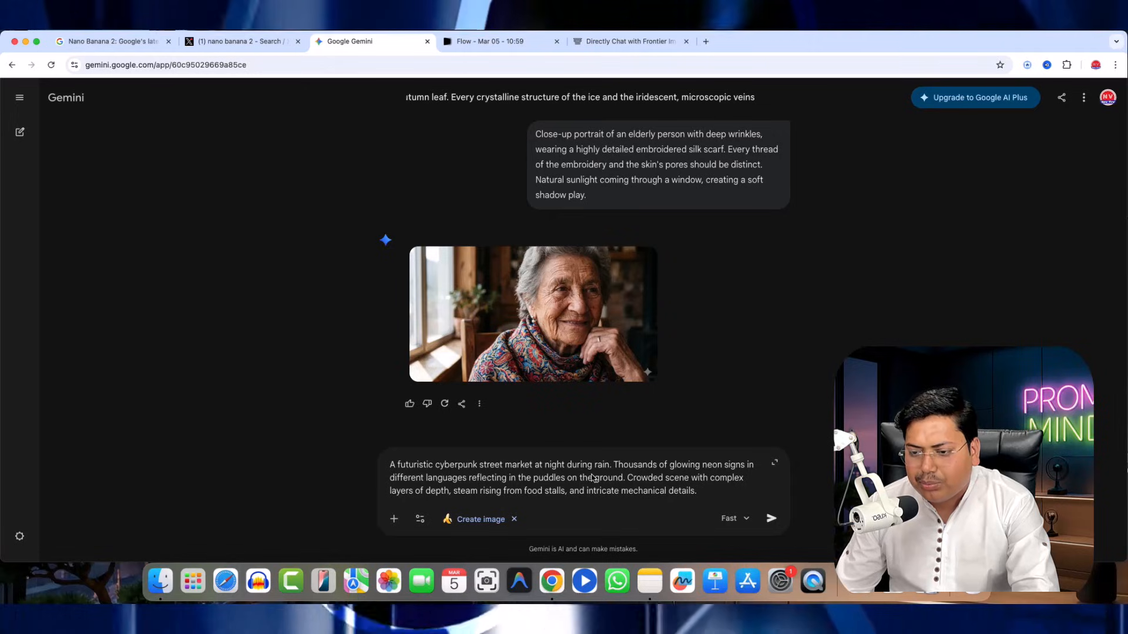
Step: Start a new Gemini chat for creating an image, choose the Sketch style and submit the futuristic cyberpunk street market prompt
left_click(20, 130)
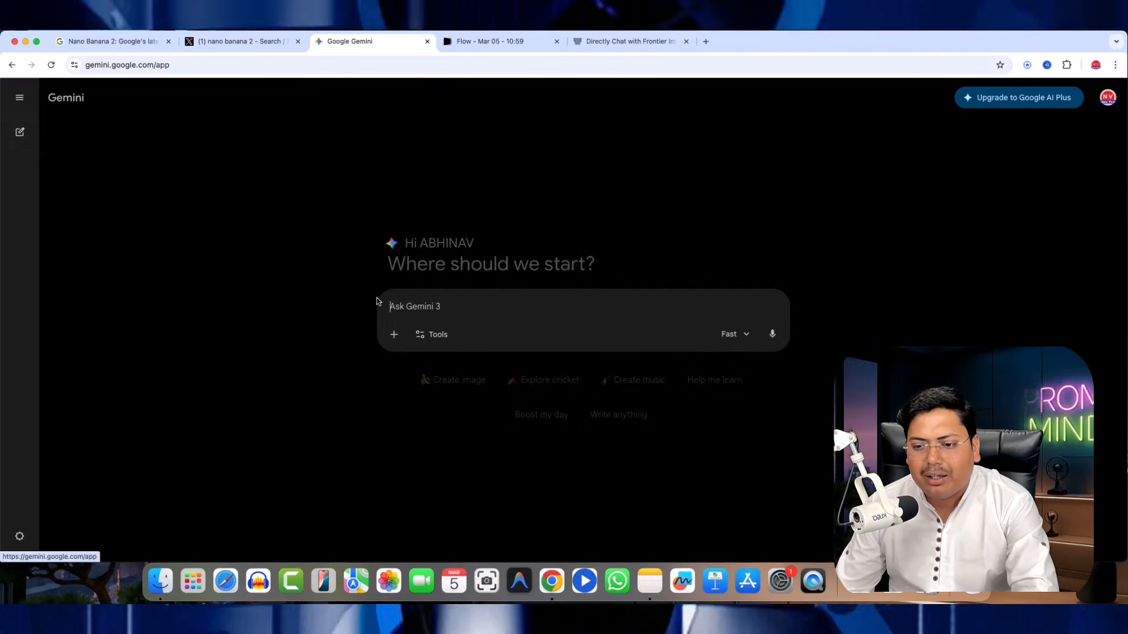
left_click(453, 385)
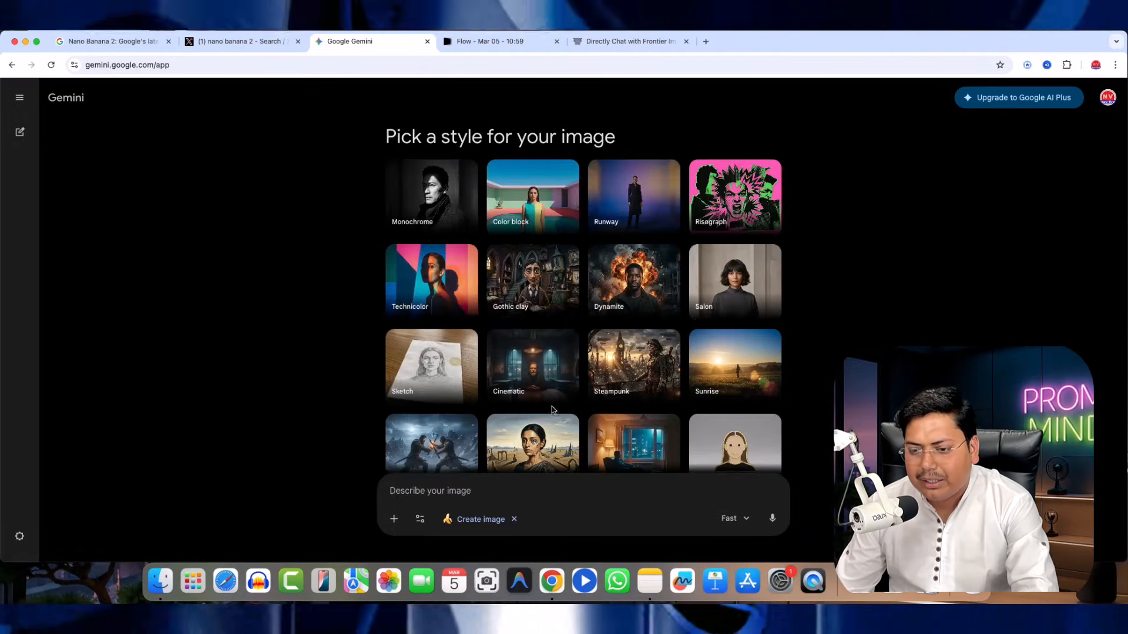
left_click(444, 347)
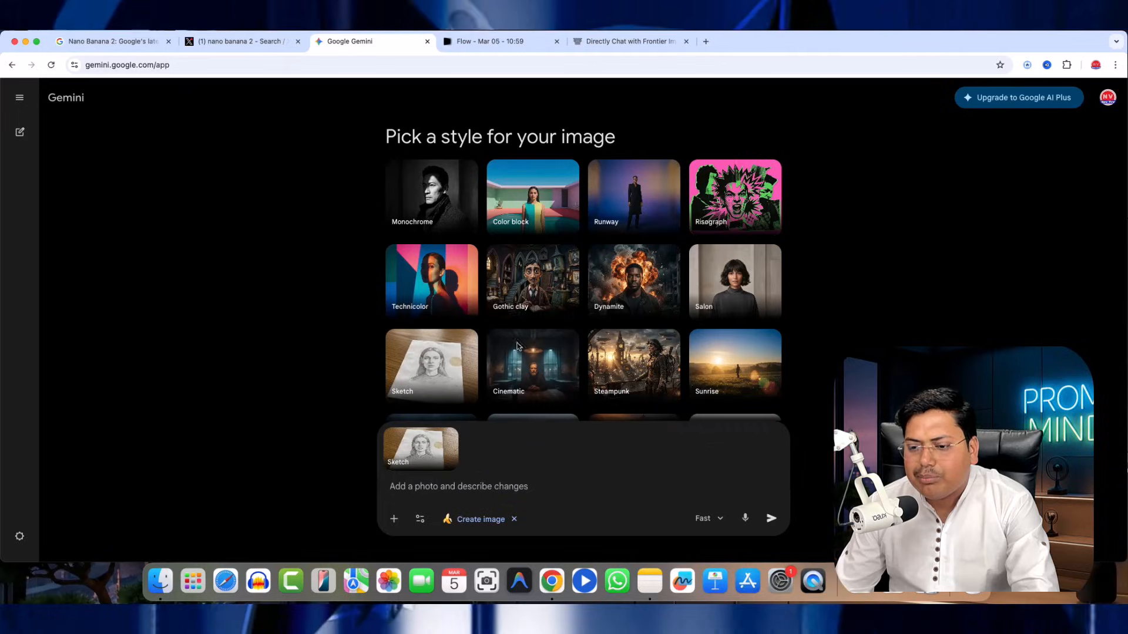
type("A futuristic cyberpunk street market at night during rain. Thousands of glowing neon signs in different languages reflecting in the puddles on the ground. Crowded scene with complex layers of depth, steam rising from food stalls, and intricate mechanical details.")
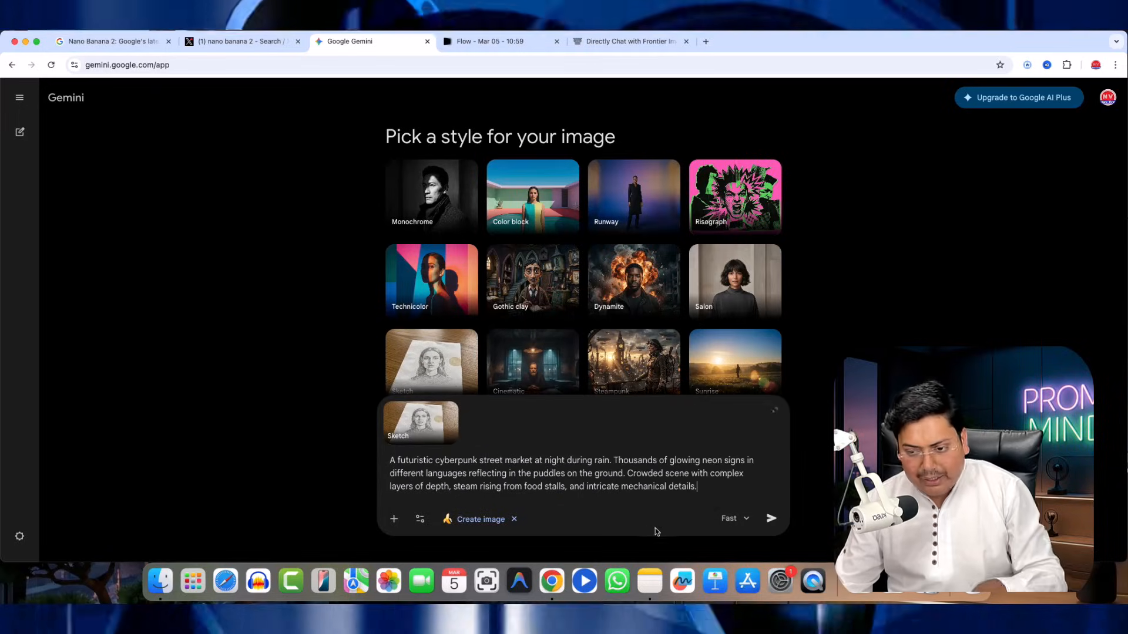
left_click(770, 519)
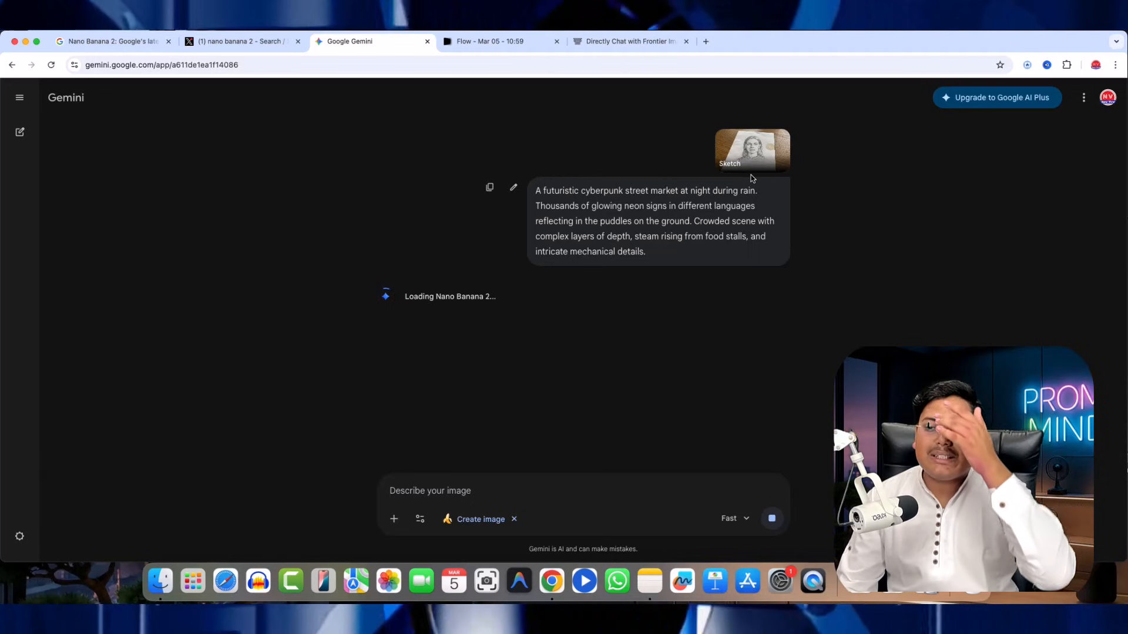
left_click_drag(560, 190, 673, 237)
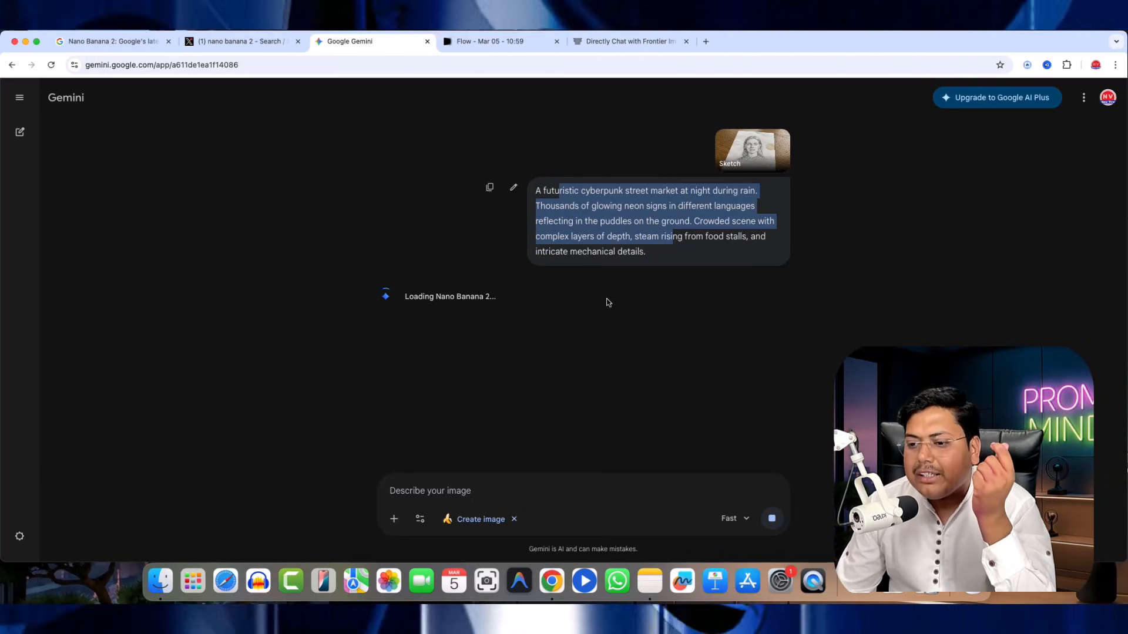
Step: Inspect the first coffee-and-milk horse image at full size in Flow and return to the project's image grid
left_click(503, 42)
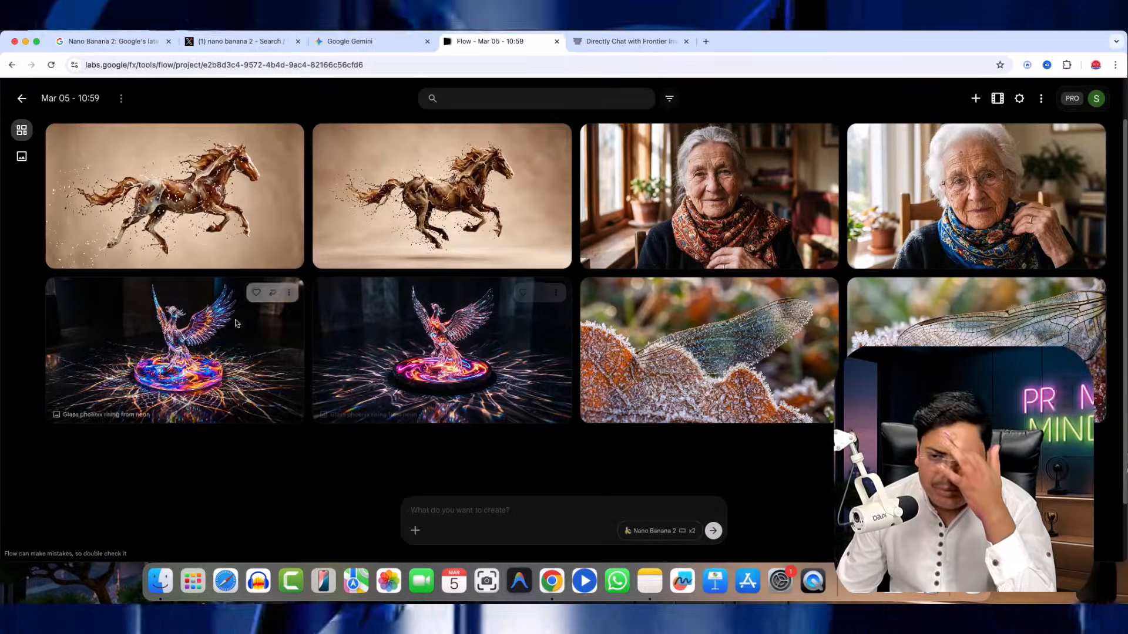
left_click(154, 173)
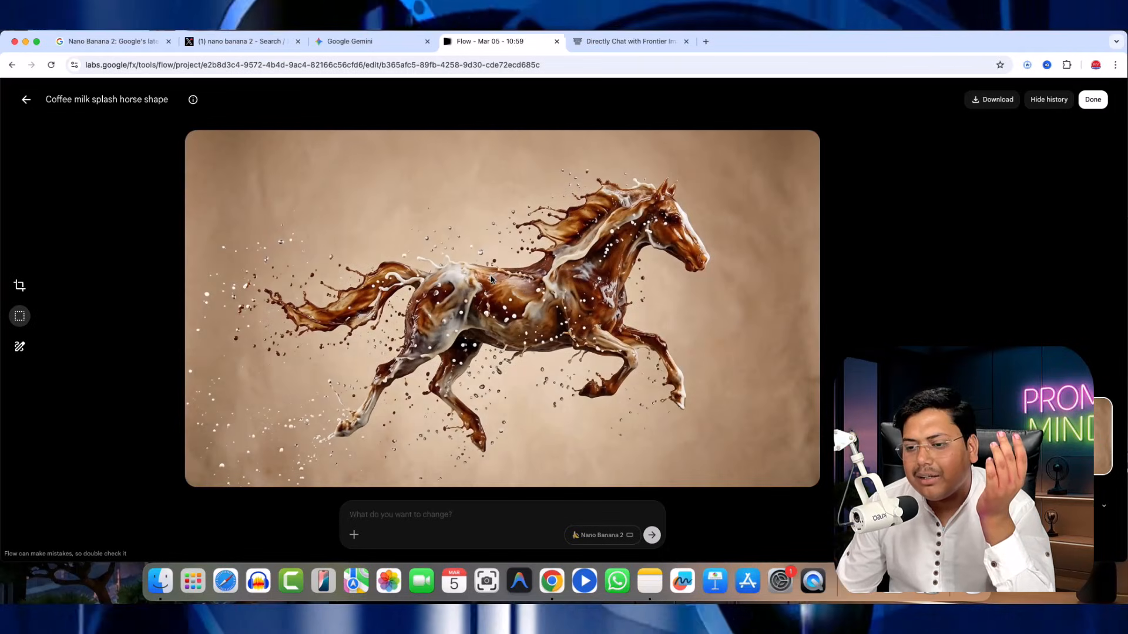
left_click_drag(302, 241, 562, 352)
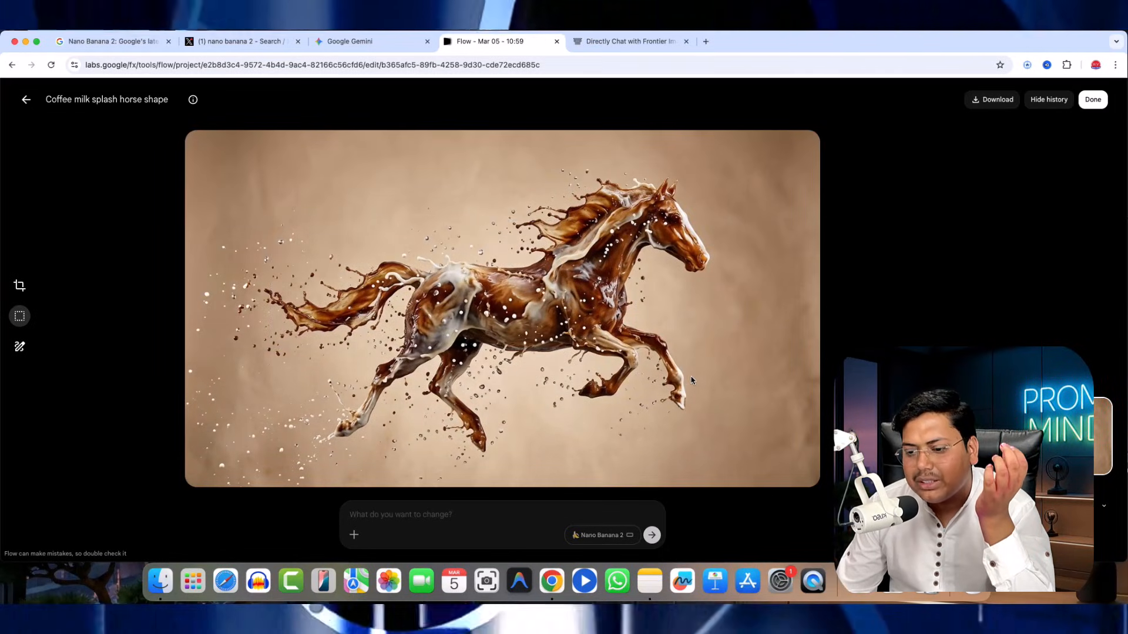
left_click(26, 101)
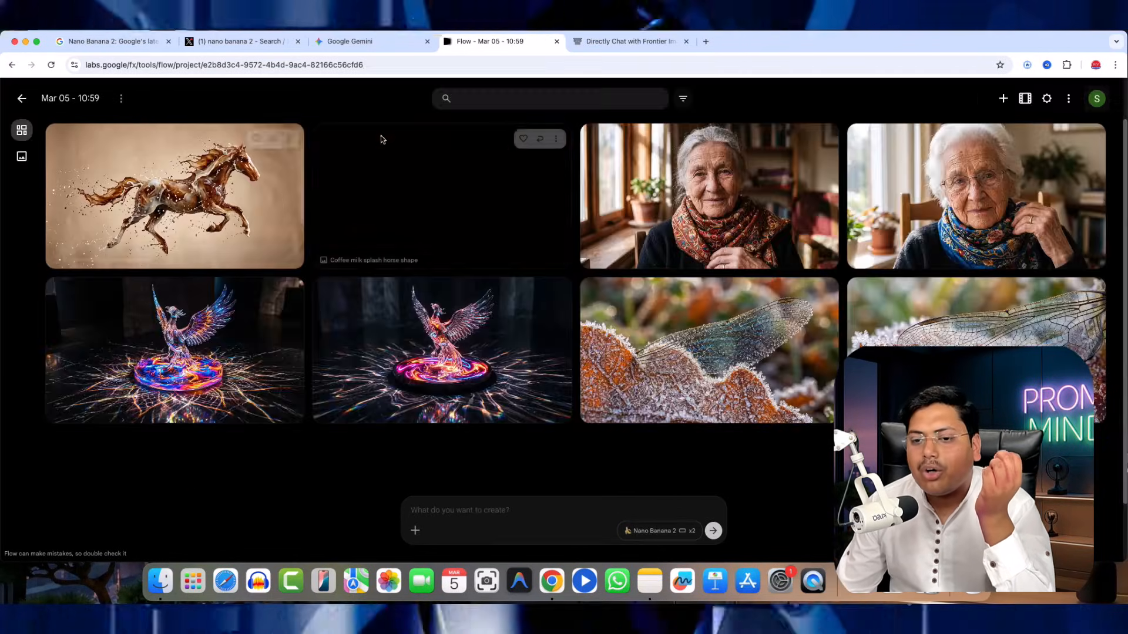
Step: Inspect the second coffee-and-milk horse image in Flow, then view the cyberpunk market sketch at full size in Gemini and close it
left_click(375, 252)
left_click_drag(374, 251, 700, 424)
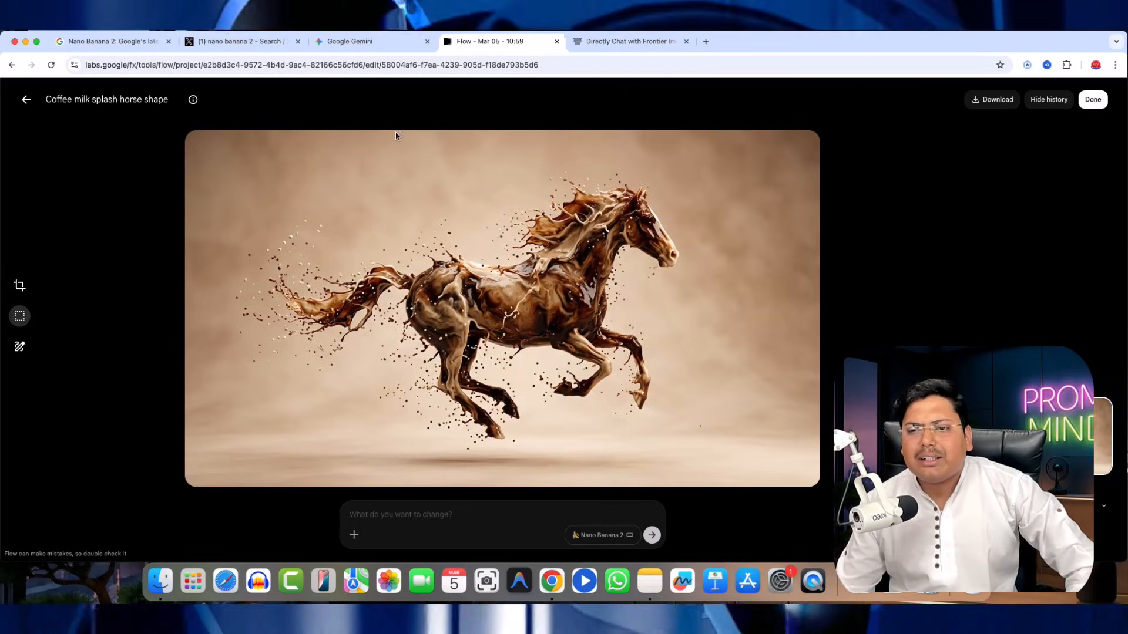
left_click(345, 41)
left_click(453, 399)
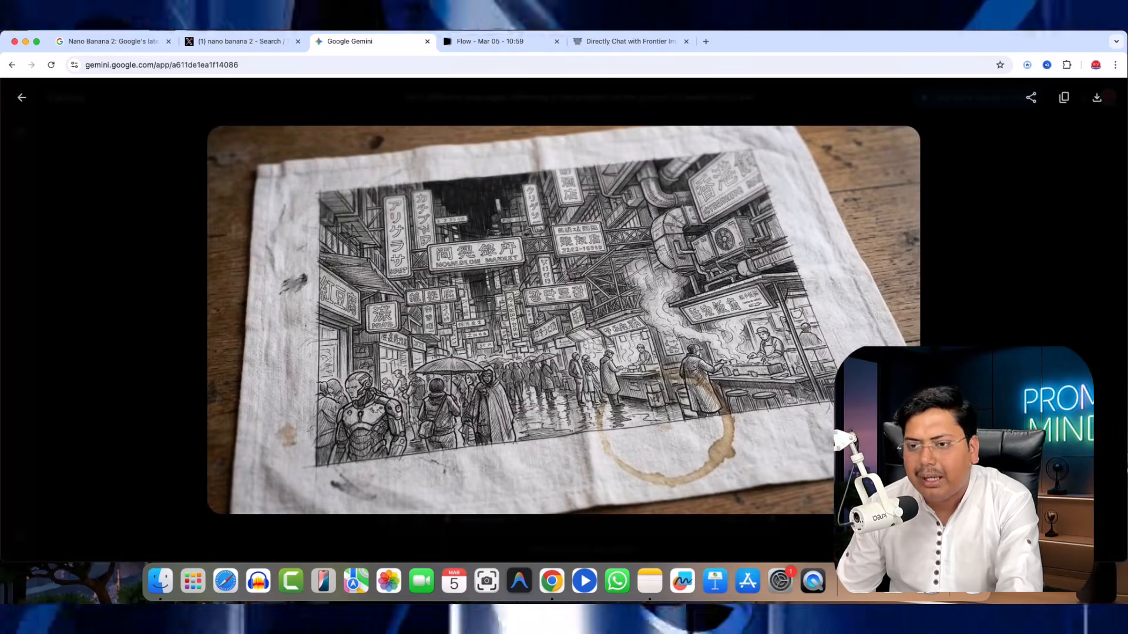
left_click(28, 99)
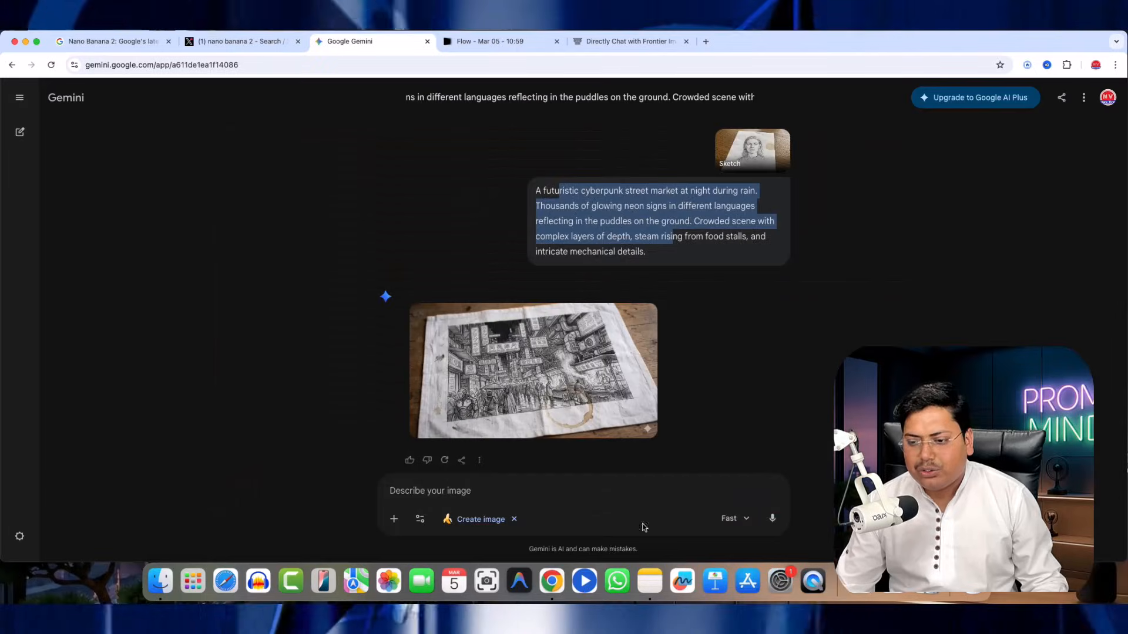
Step: Submit the futuristic cyberpunk street market prompt again in the same Gemini chat, without choosing a style
left_click(487, 491)
type("A futuristic cyberpunk street market at night during rain. Thousands of glowing neon signs in different languages reflecting in the puddles on the ground. Crowded scene with complex layers of depth, steam rising from food stalls, and intricate mechanical details.")
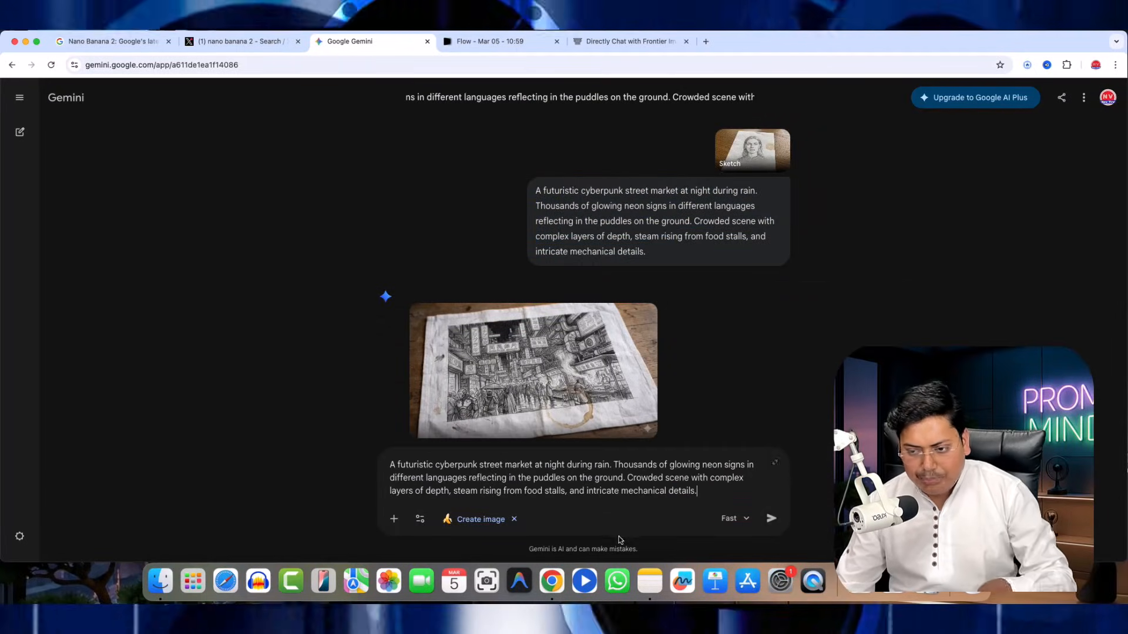
left_click(777, 520)
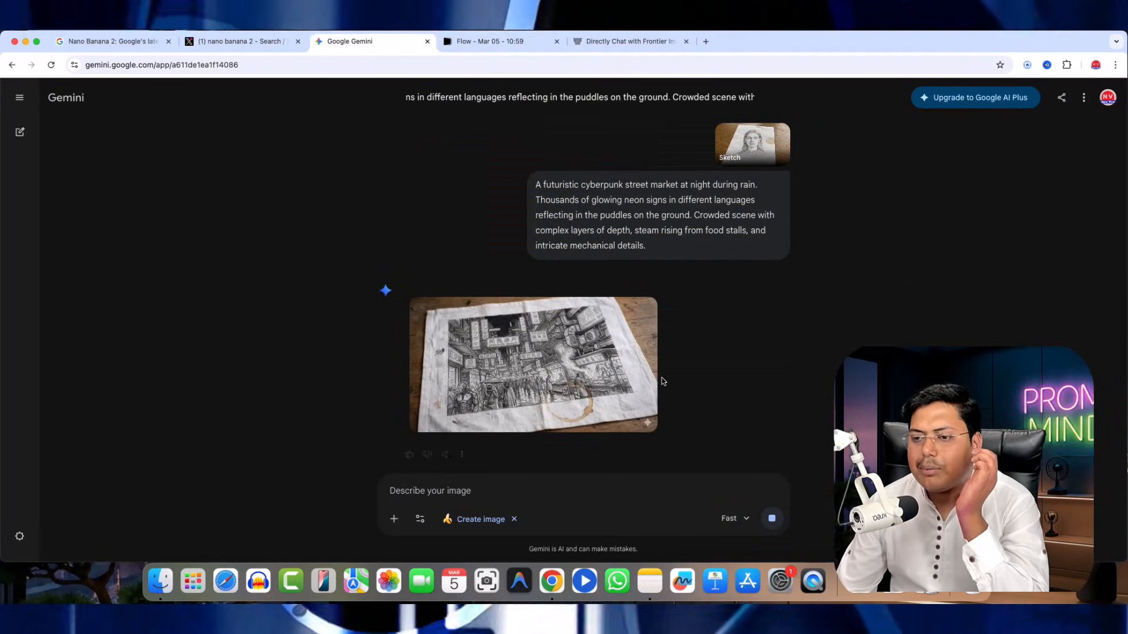
mouse_move(616, 394)
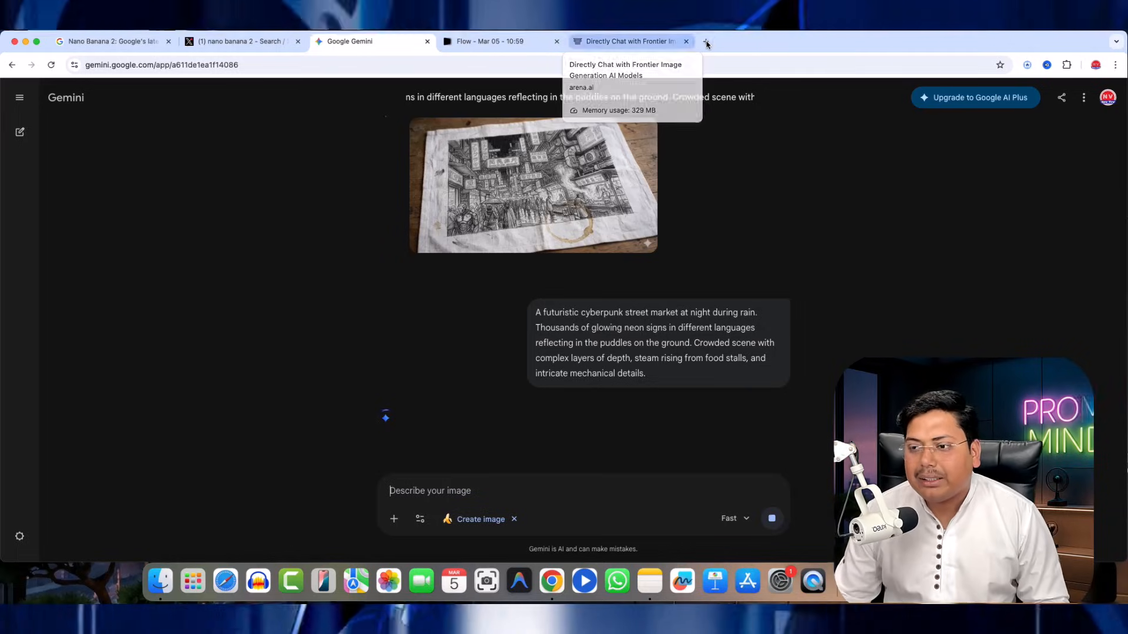
Step: Search Google for "prompt minds" in a new browser tab and open the promptminds.in website
left_click(706, 41)
type("pa")
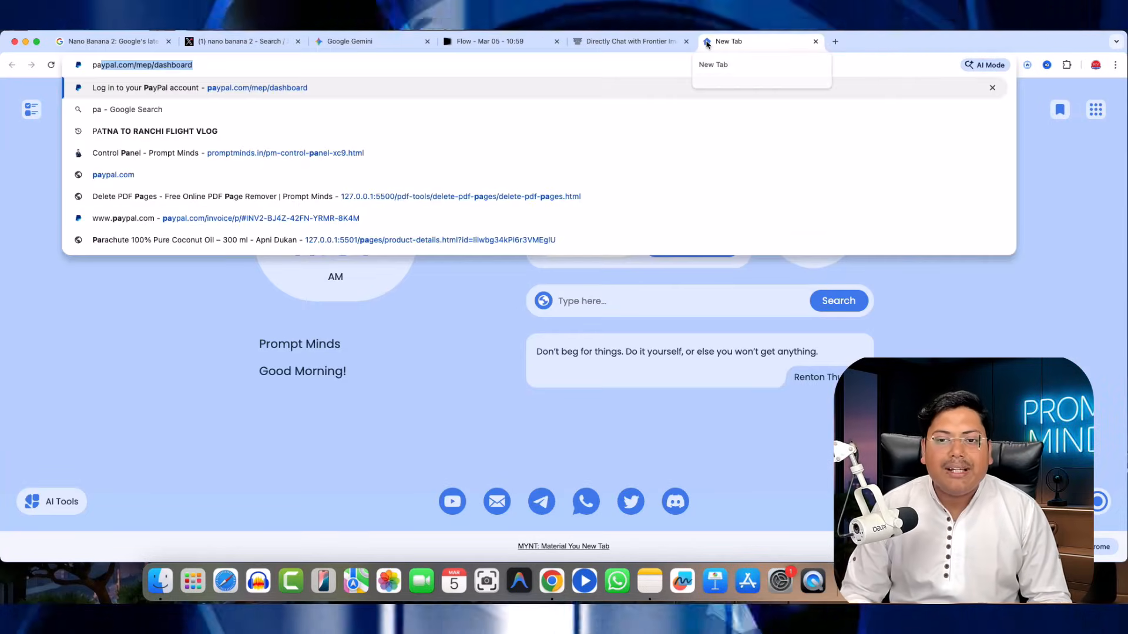
key("BackSpace")
key("BackSpace")
key("BackSpace")
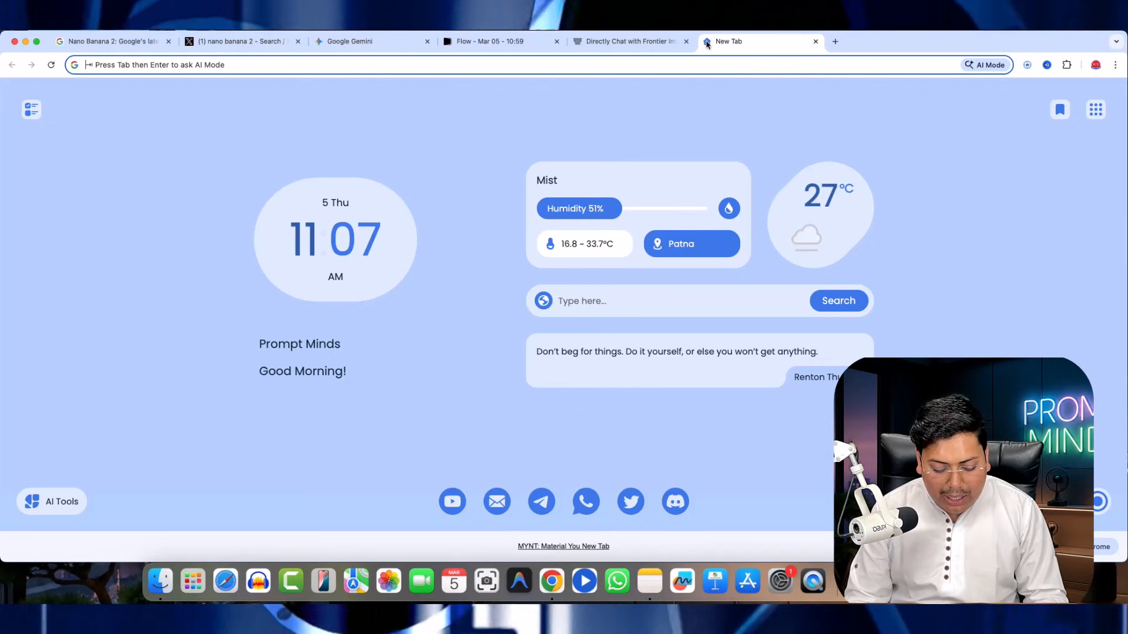
type("promptminds.in")
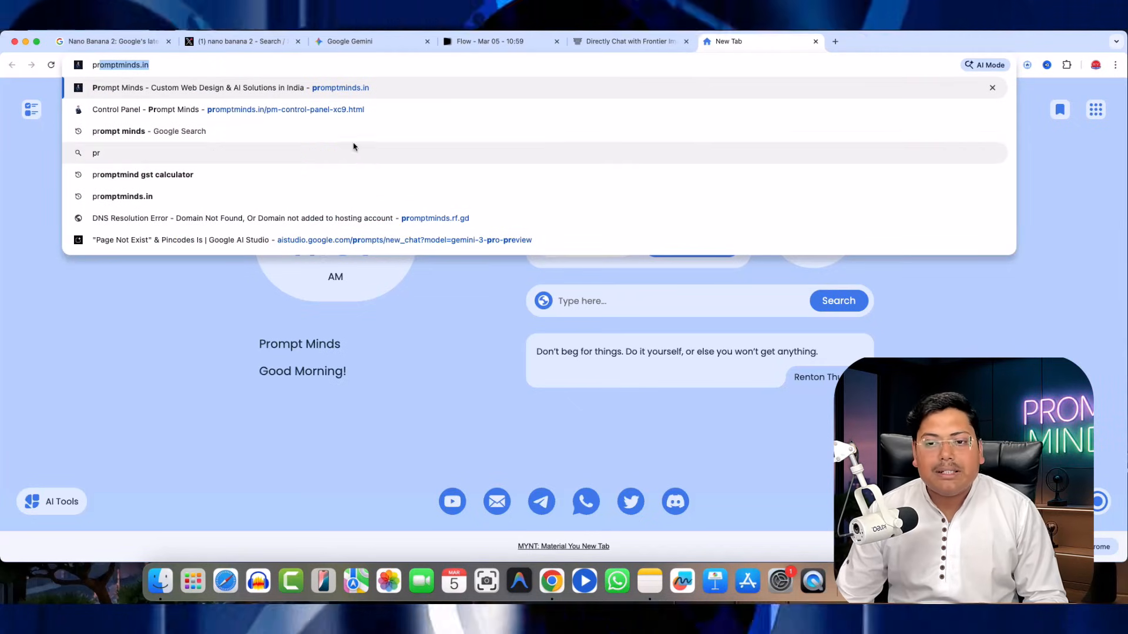
left_click(352, 132)
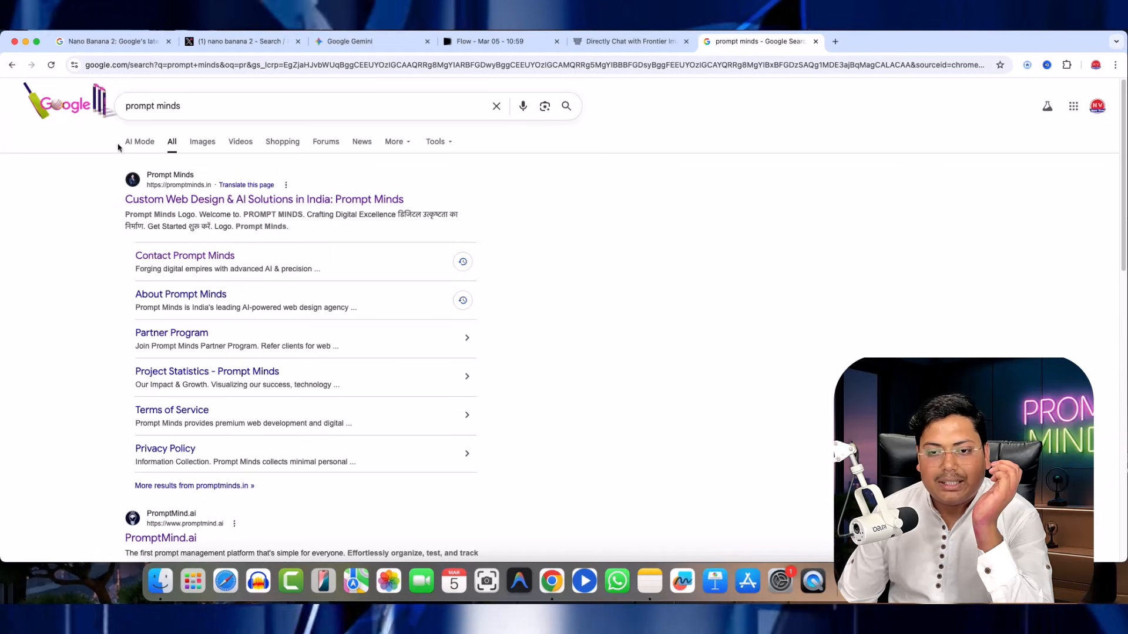
left_click(282, 200)
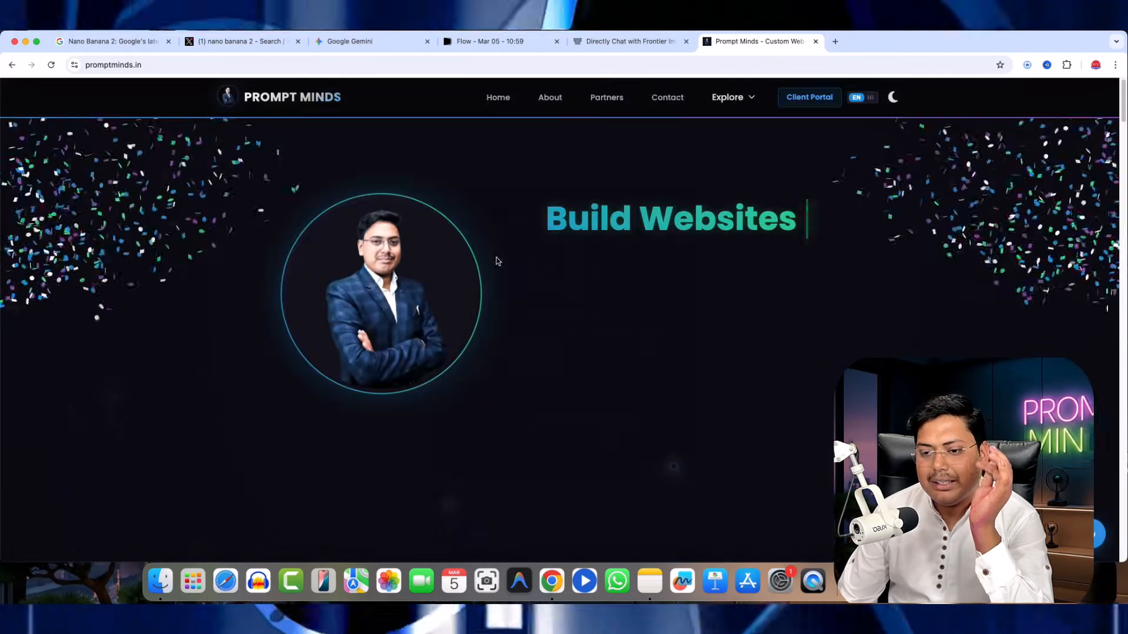
Step: Review the All-in-One Package offerings and the "Let's Build Your Website" form on the Prompt Minds home page
scroll(399, 372, "down", 5)
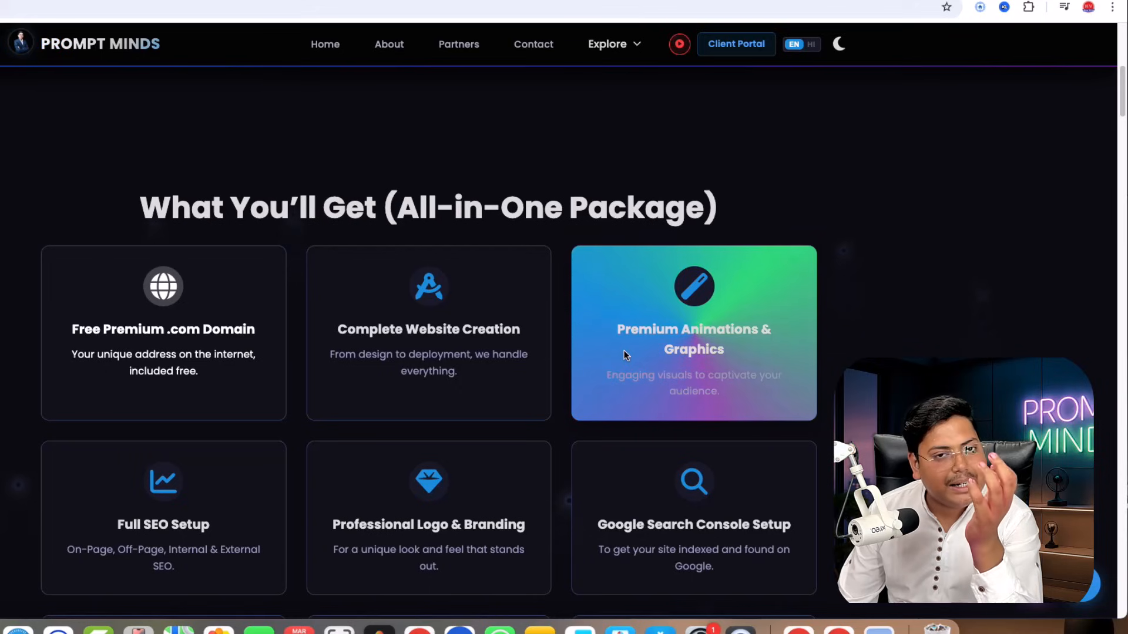
scroll(16, 551, "down", 5)
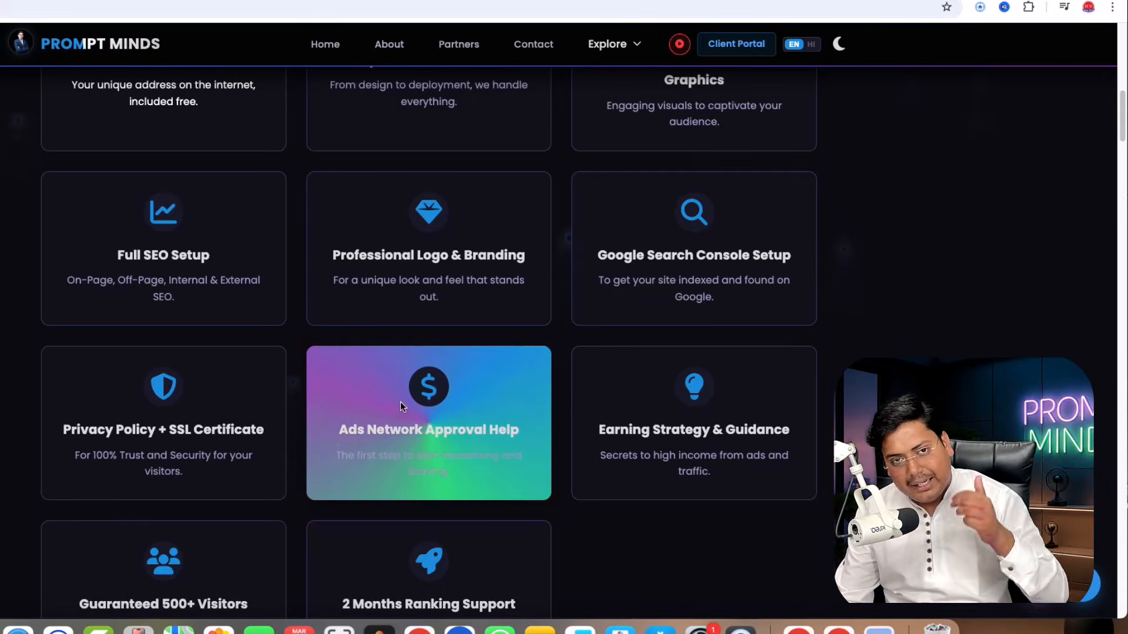
scroll(378, 432, "down", 2)
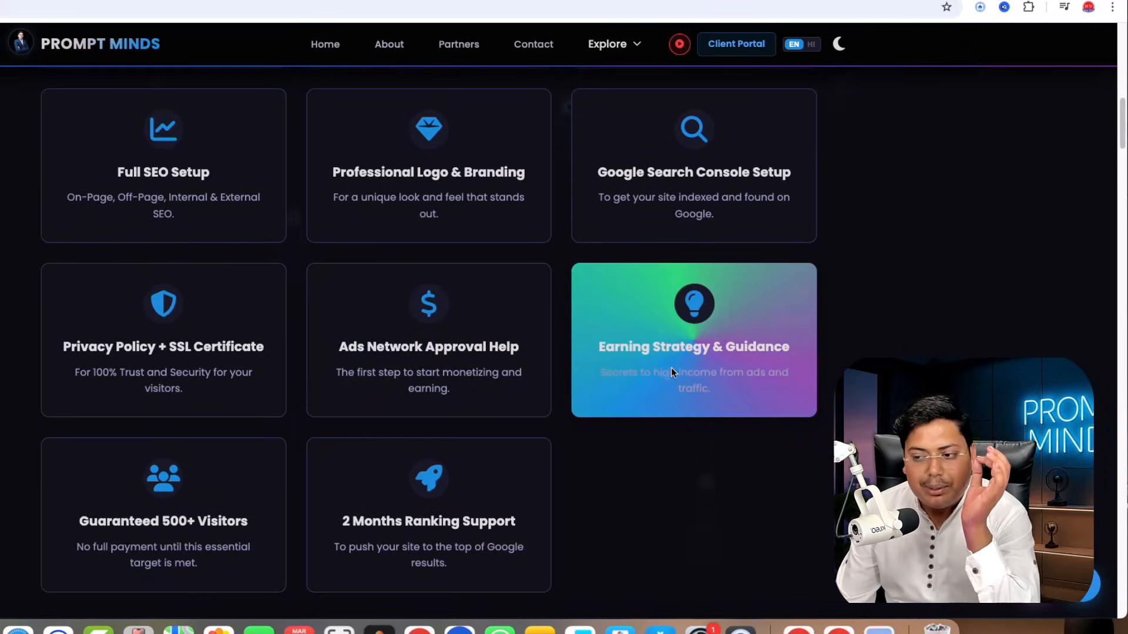
scroll(168, 528, "down", 1)
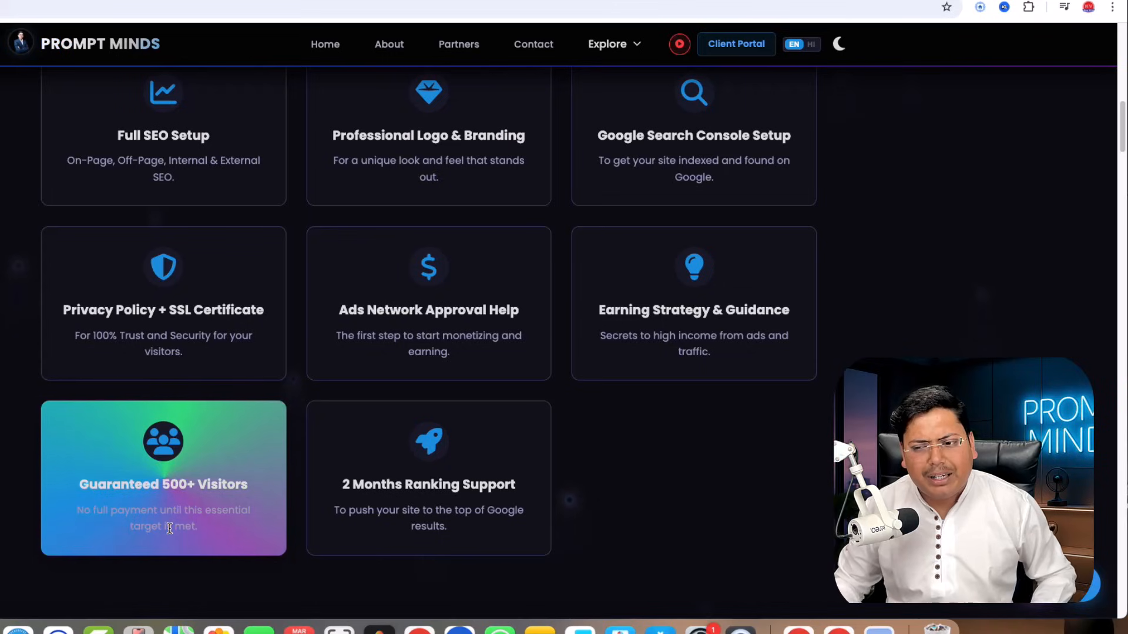
scroll(304, 483, "down", 10)
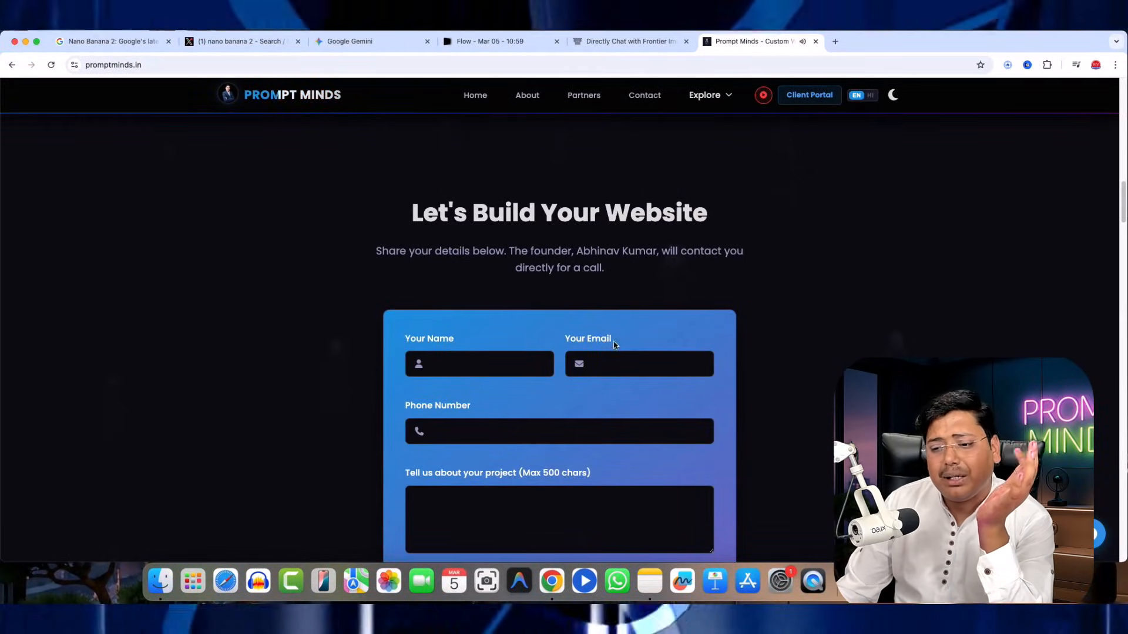
scroll(503, 434, "down", 3)
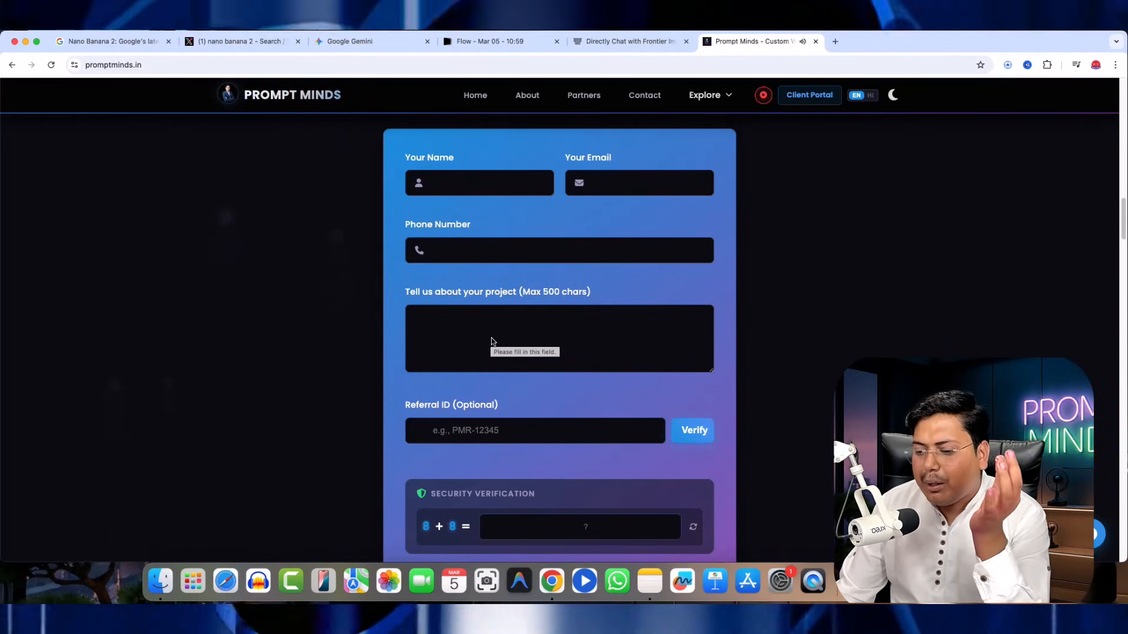
scroll(558, 469, "down", 1)
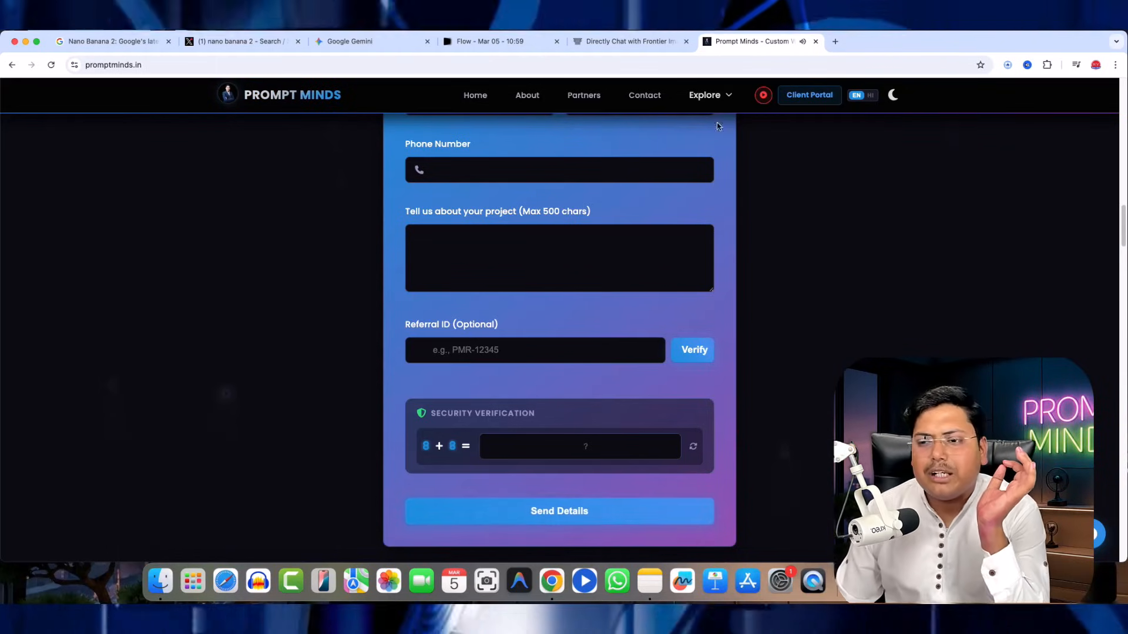
Step: Return to the Arena chat and enlarge the generated portrait of the elderly woman in the embroidered headscarf
left_click(633, 46)
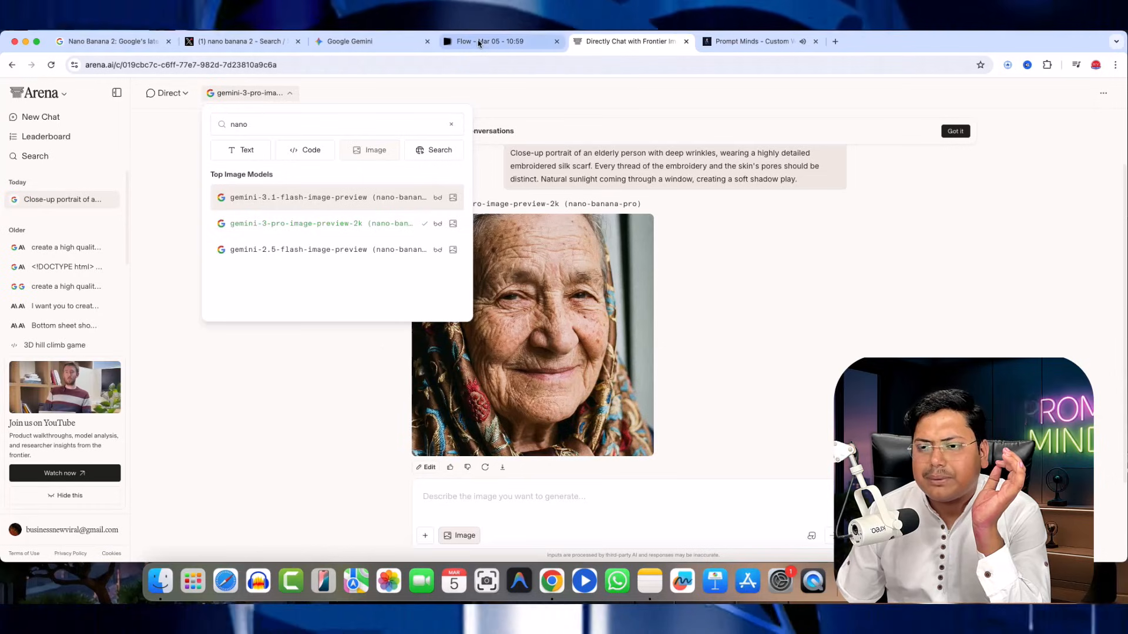
left_click(464, 42)
left_click(627, 44)
left_click(458, 427)
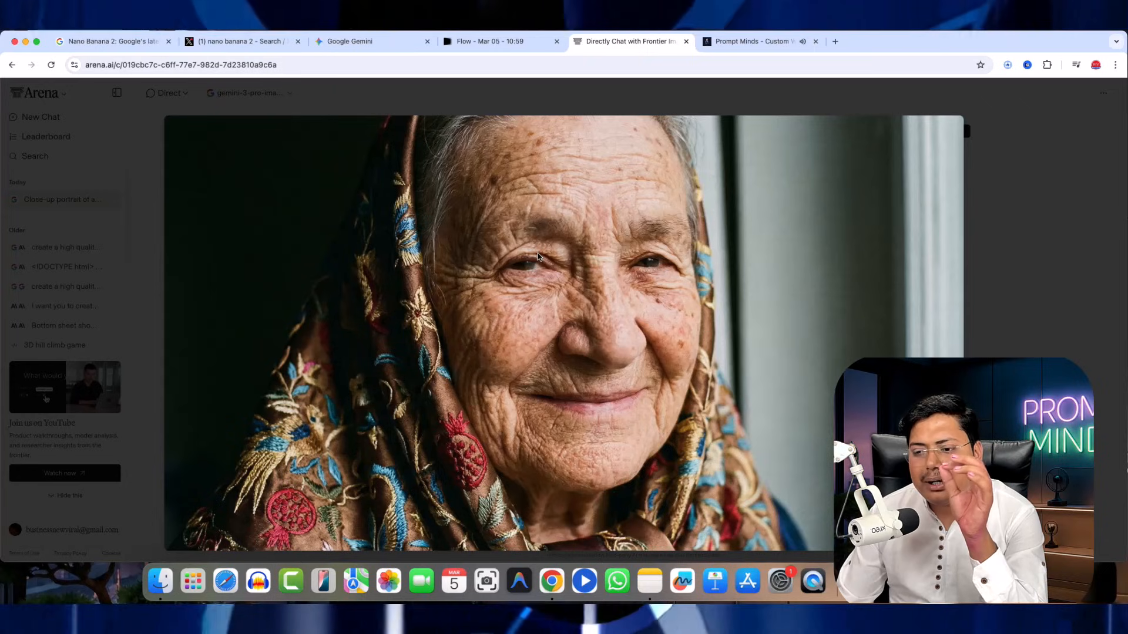
Step: Open Flow's portrait of the elderly woman with glasses and blue scarf and compare it with Arena's enlarged portrait
left_click(493, 42)
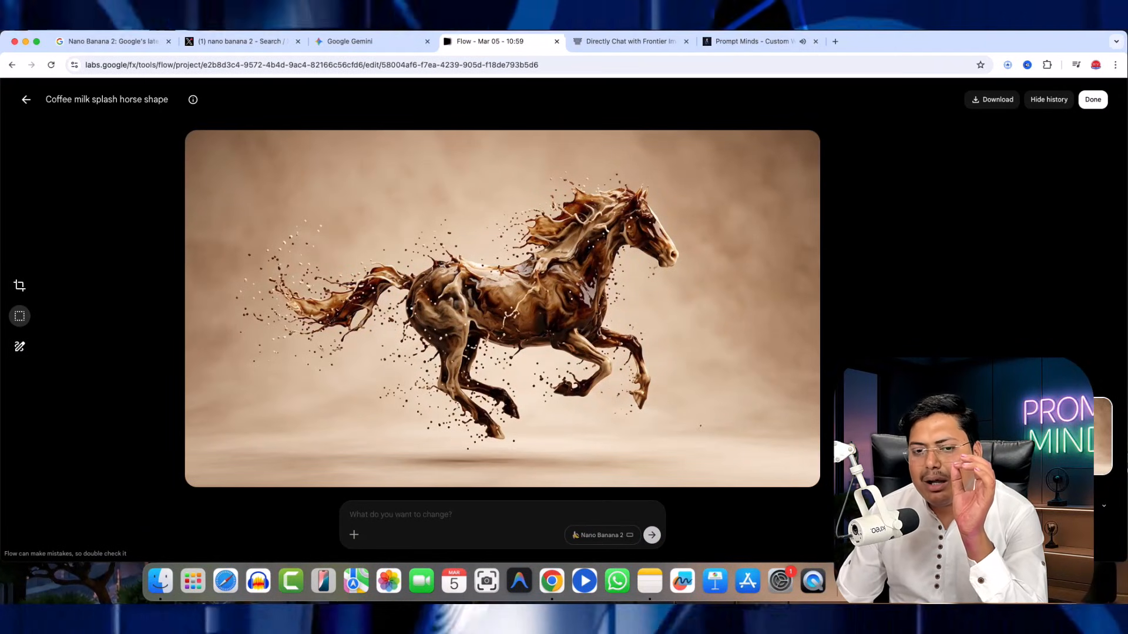
left_click(29, 100)
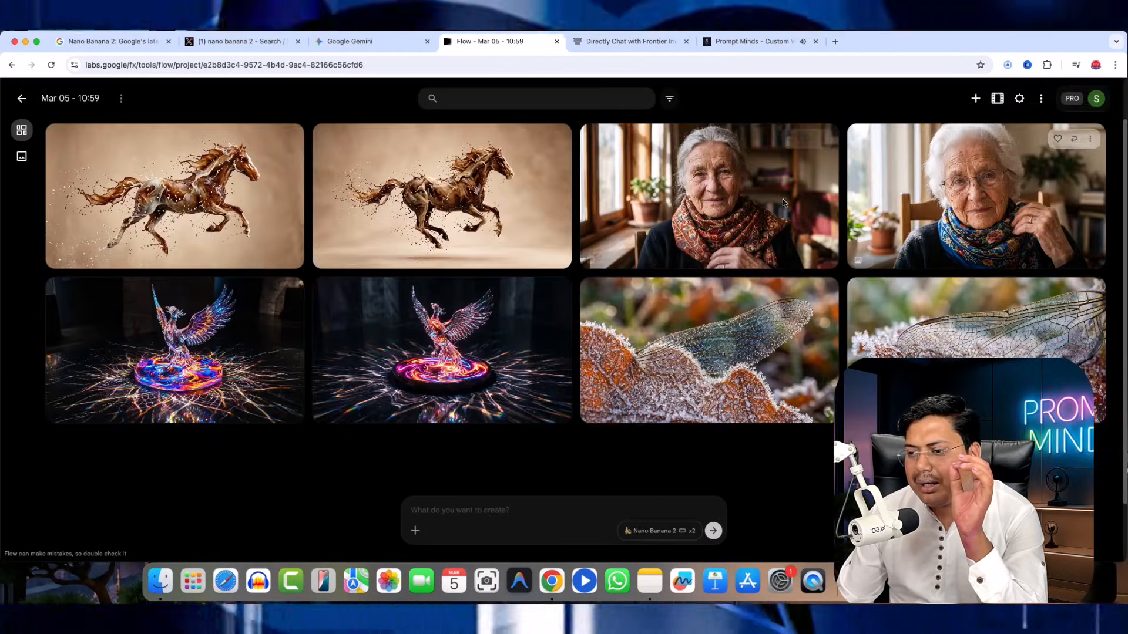
left_click(941, 196)
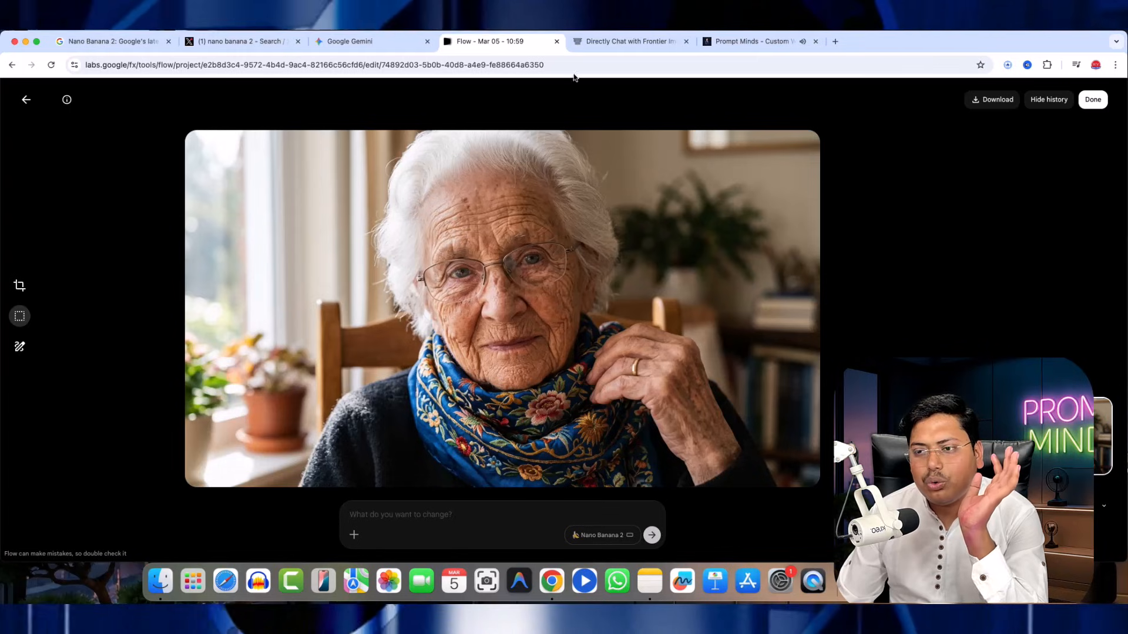
left_click(614, 41)
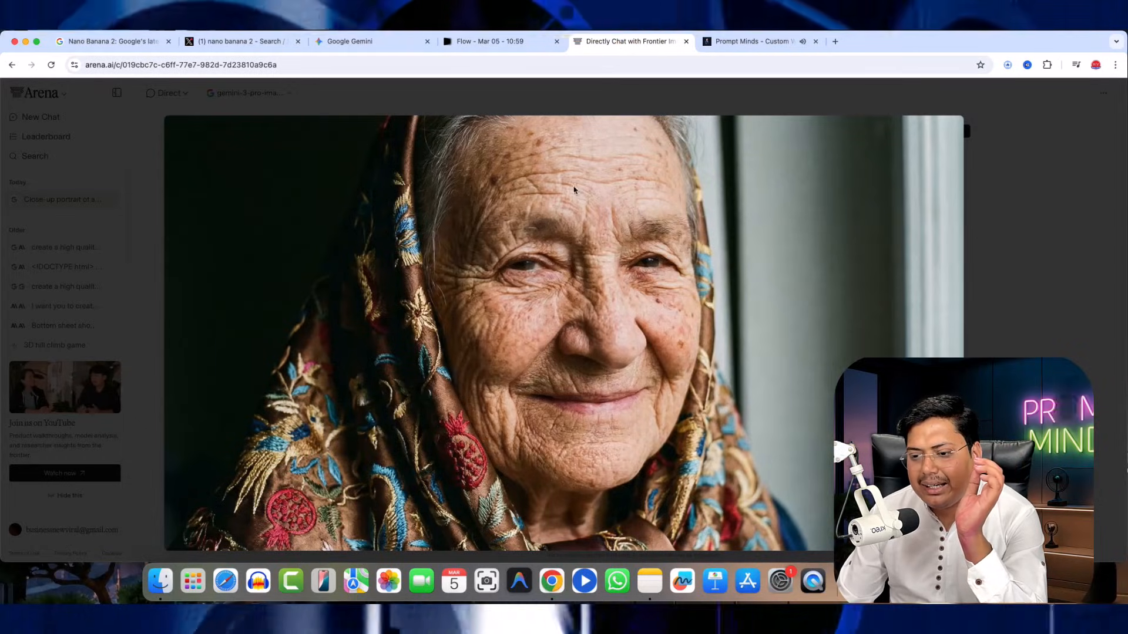
left_click(489, 44)
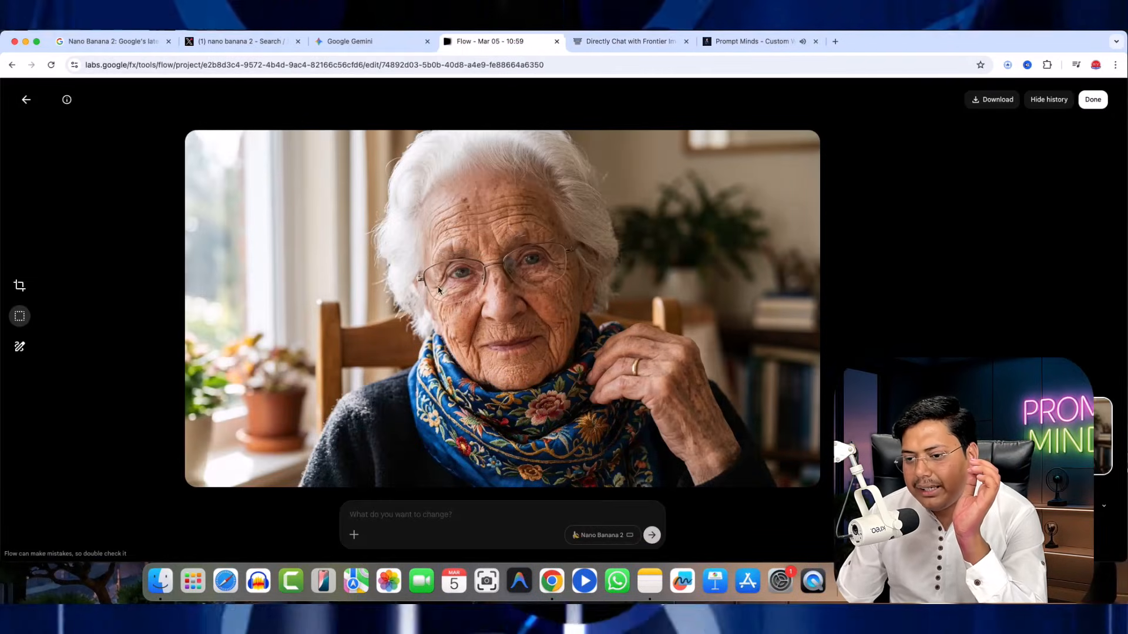
left_click(606, 51)
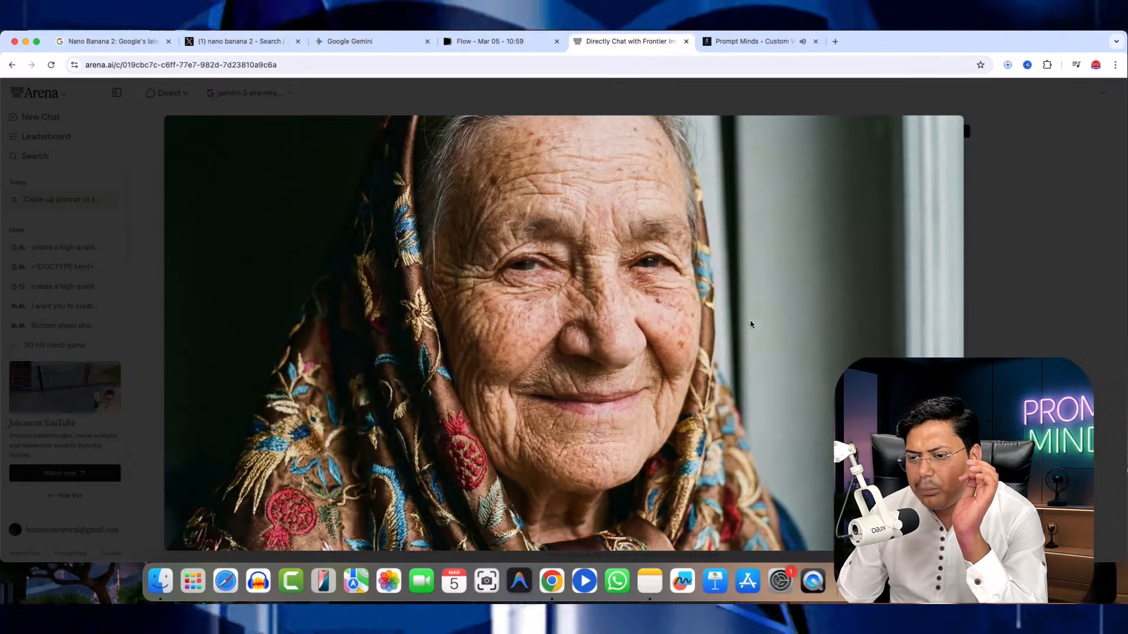
left_click(517, 43)
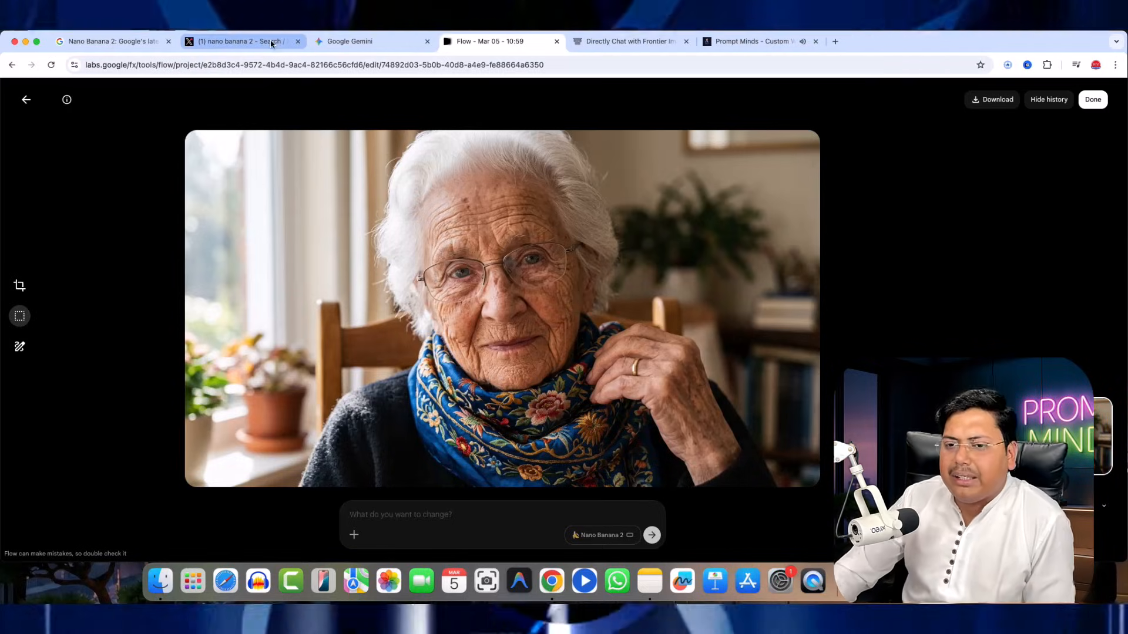
Step: Switch to the Gemini chat and download the sketch-style cyberpunk market image
left_click(272, 44)
left_click(358, 41)
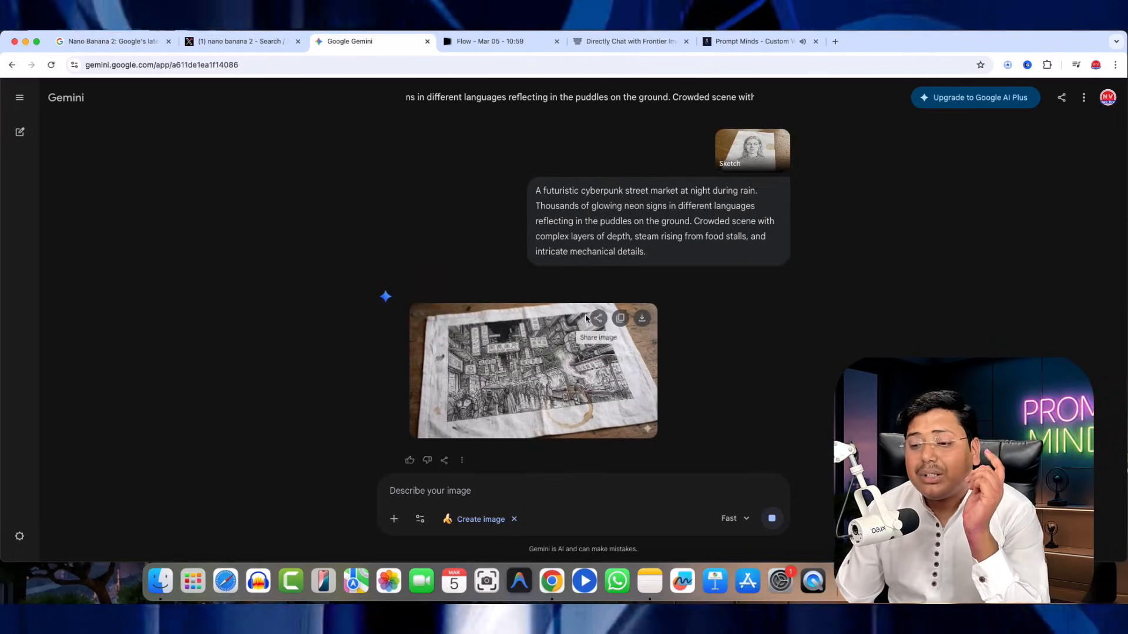
left_click(642, 321)
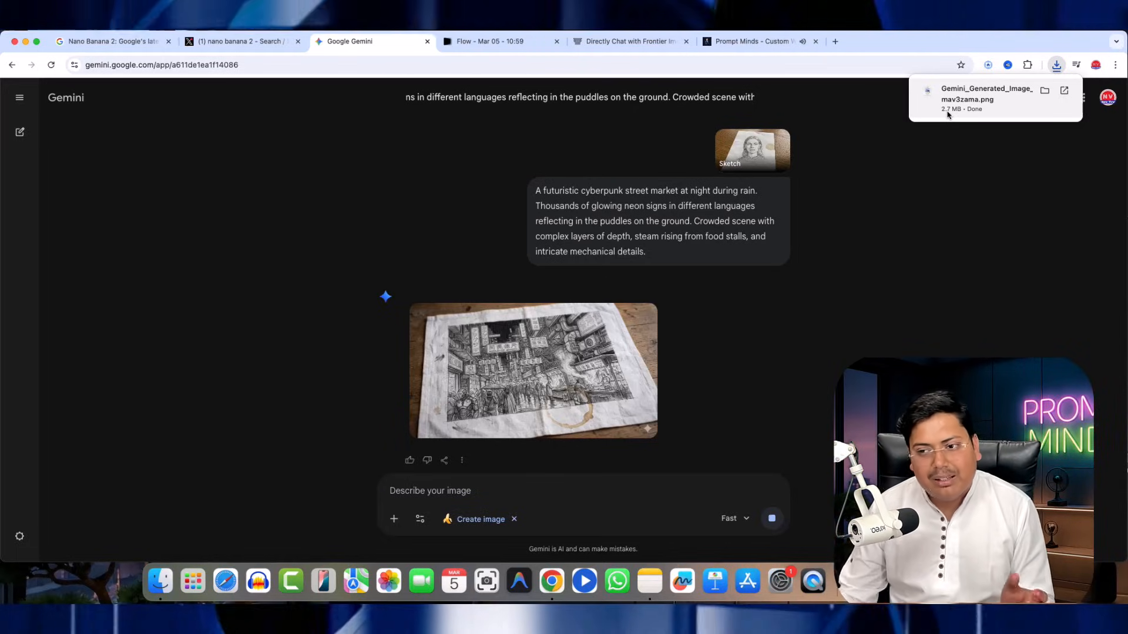
Step: Download the portrait with glasses and blue scarf from Flow in 1K original size and in 2K upscaled size
left_click(475, 42)
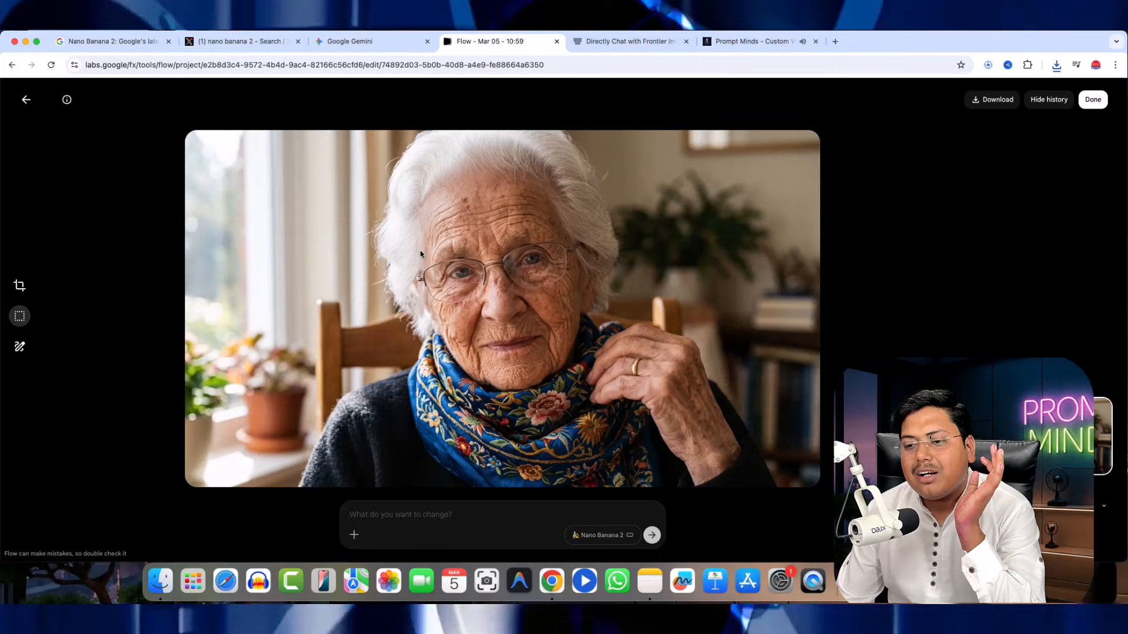
left_click(996, 100)
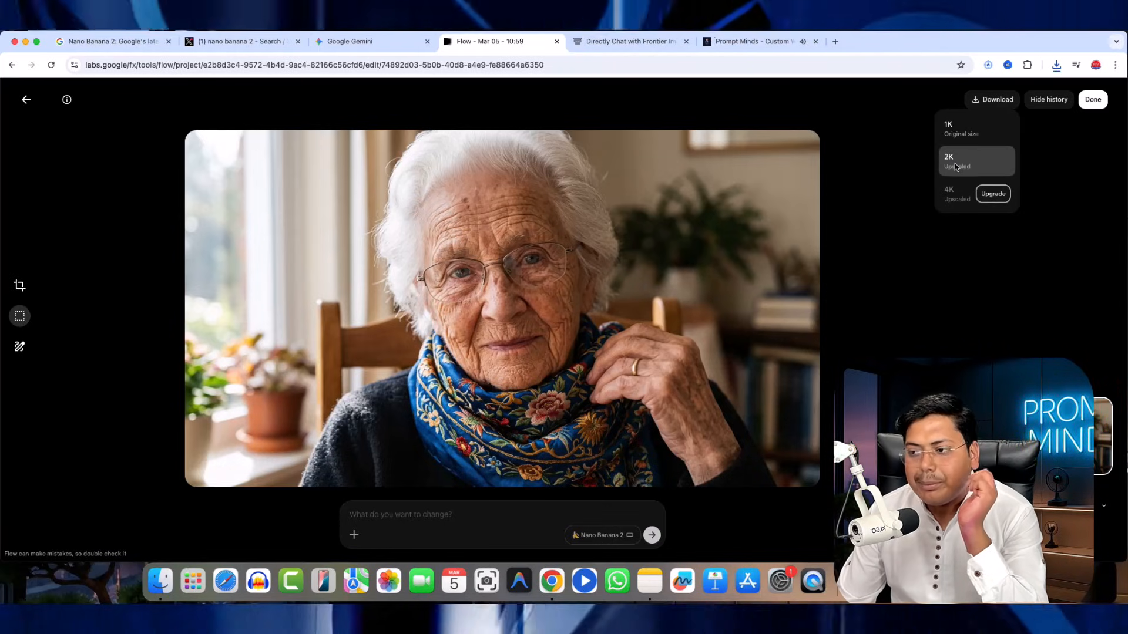
left_click(956, 129)
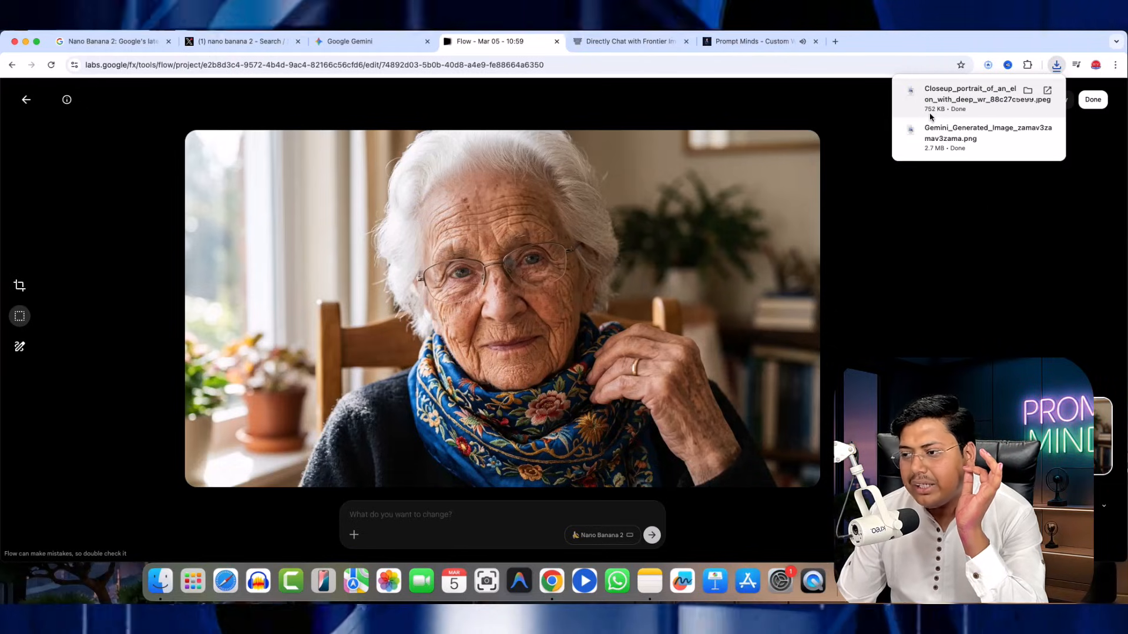
left_click(949, 201)
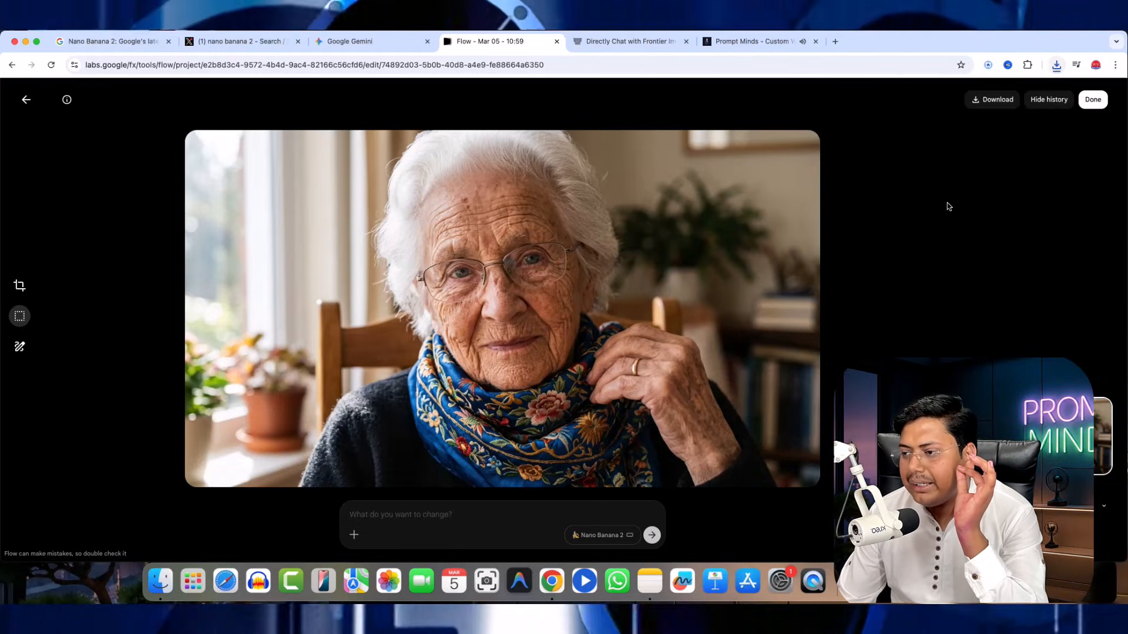
left_click(994, 100)
left_click(946, 164)
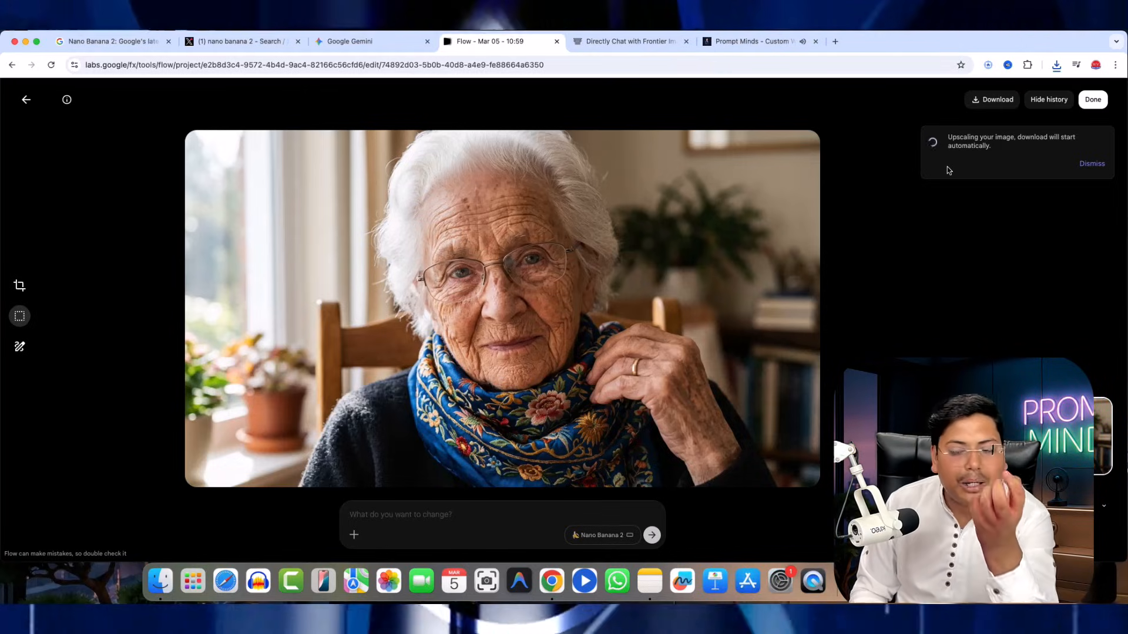
Step: Compare the sketch and the newly generated color cyberpunk market images at full size in Gemini, closing each enlarged view
left_click(365, 42)
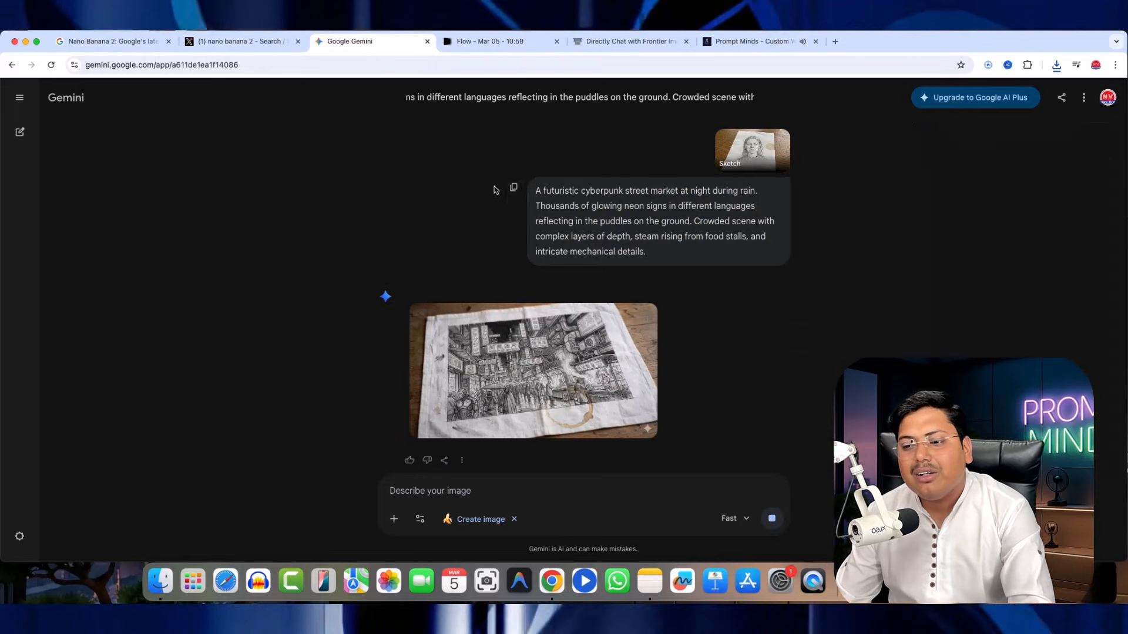
scroll(562, 404, "down", 2)
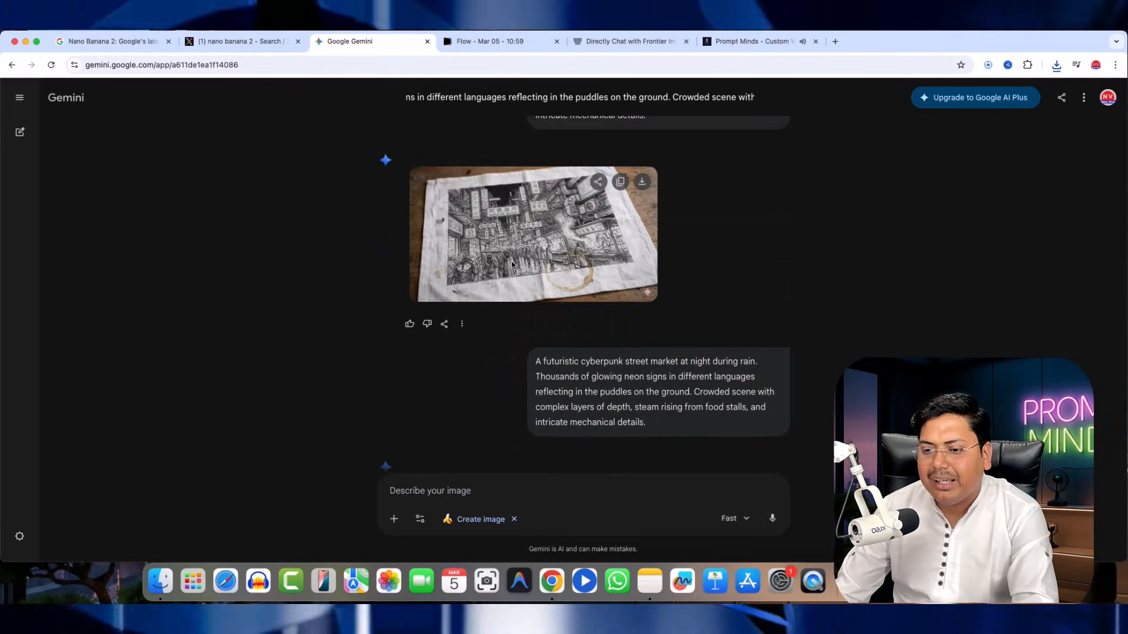
left_click(477, 231)
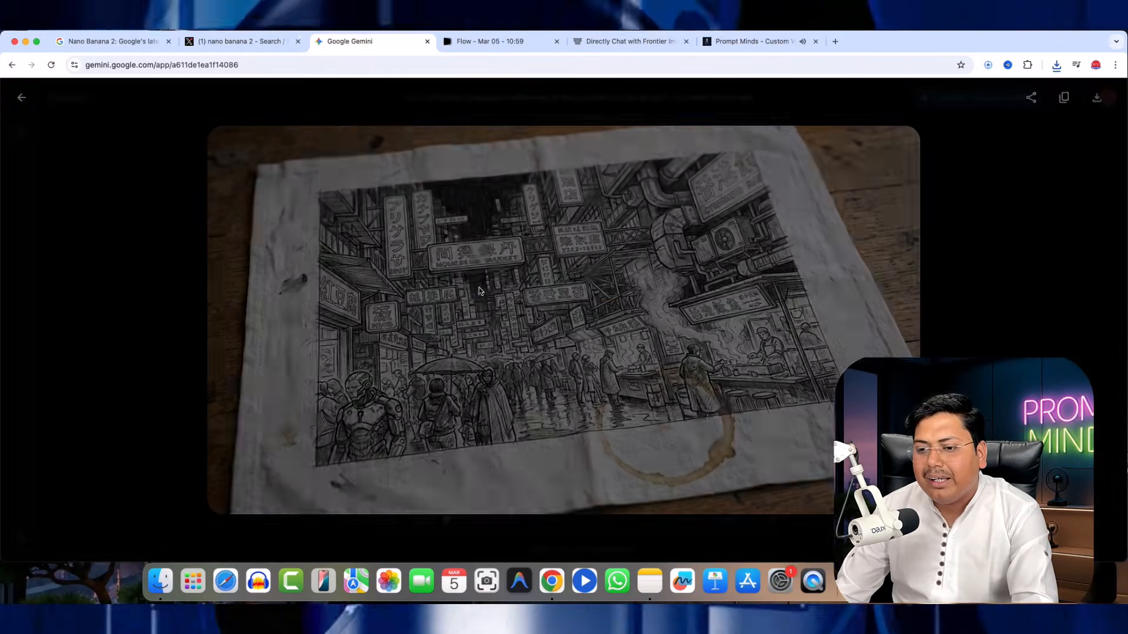
left_click(22, 98)
scroll(411, 294, "down", 4)
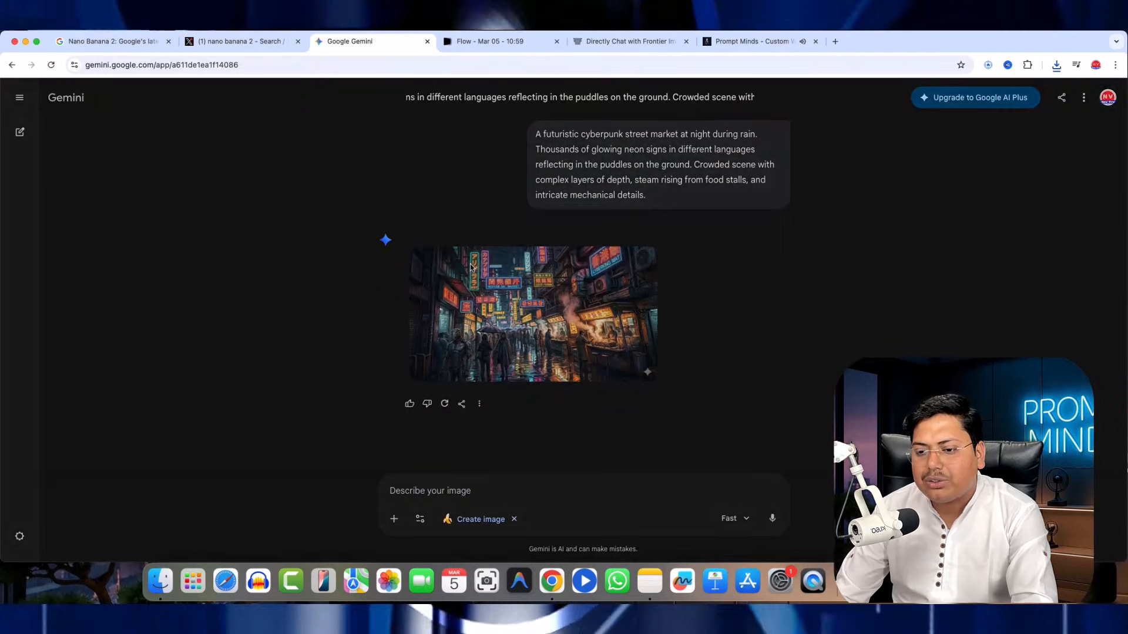
left_click(410, 310)
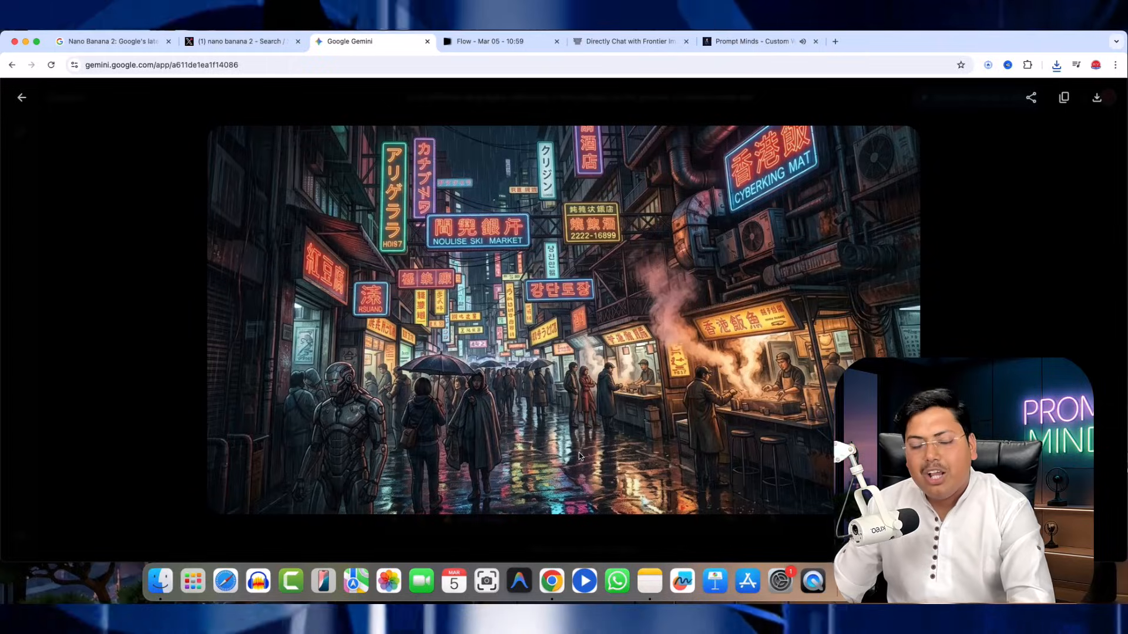
left_click(20, 98)
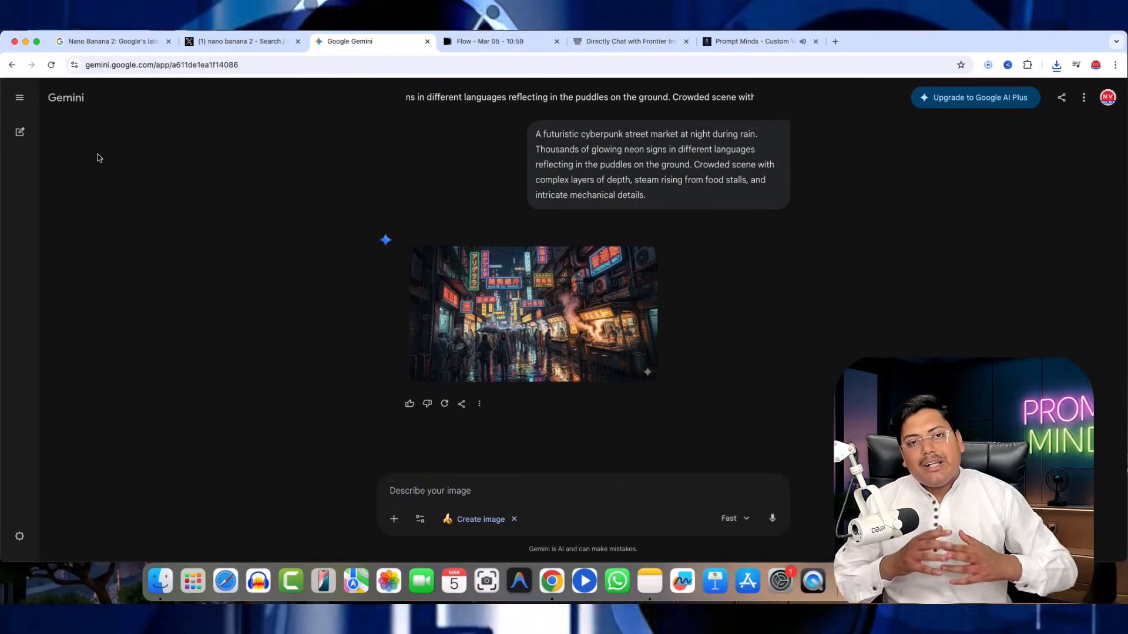